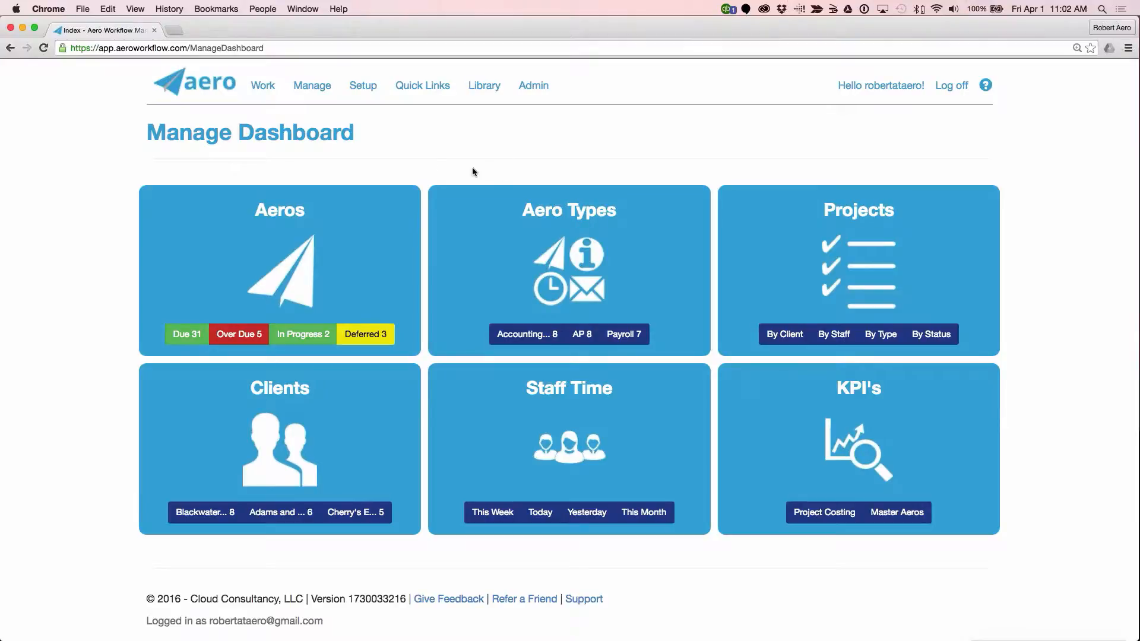
Step: View the full list of Aero Templates, and open the My Templates list for comparison
left_click(311, 85)
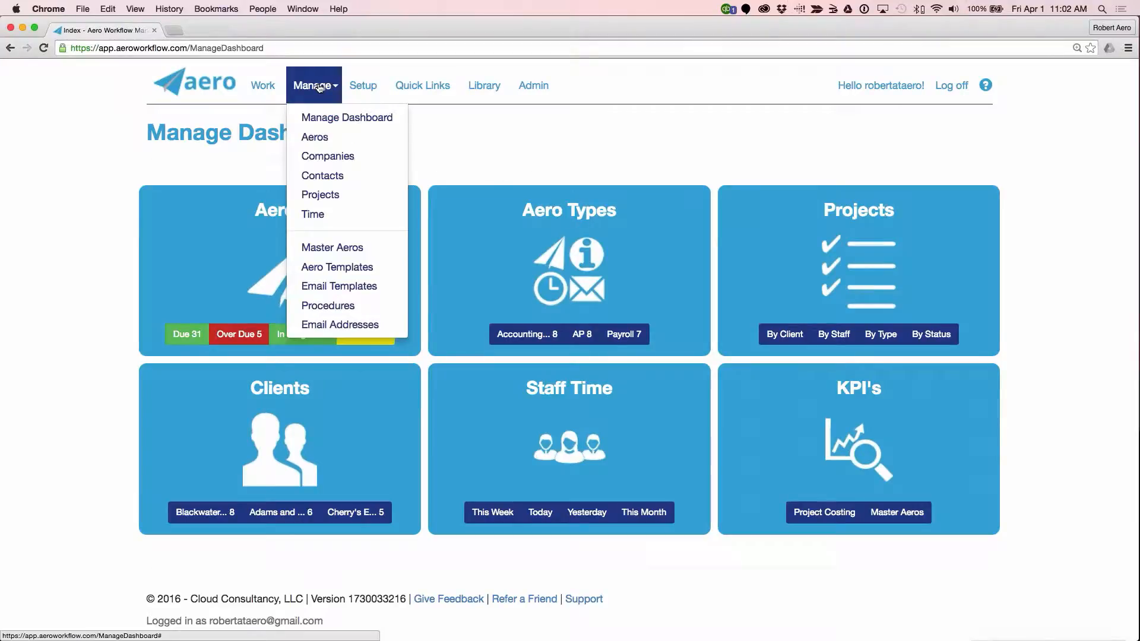
left_click(334, 268)
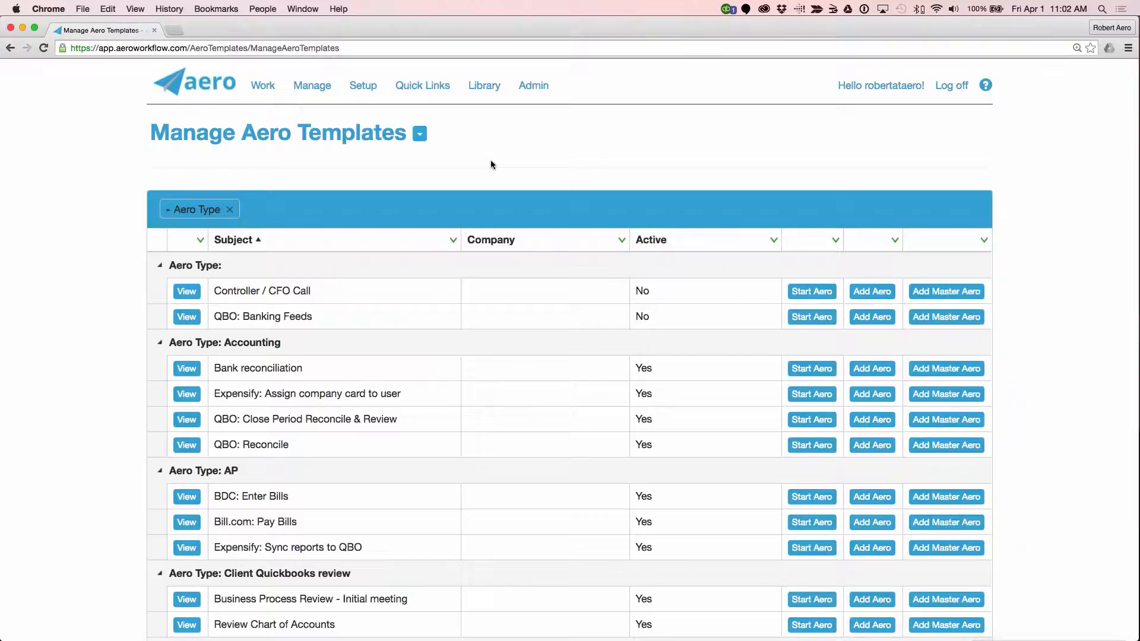
left_click(264, 87)
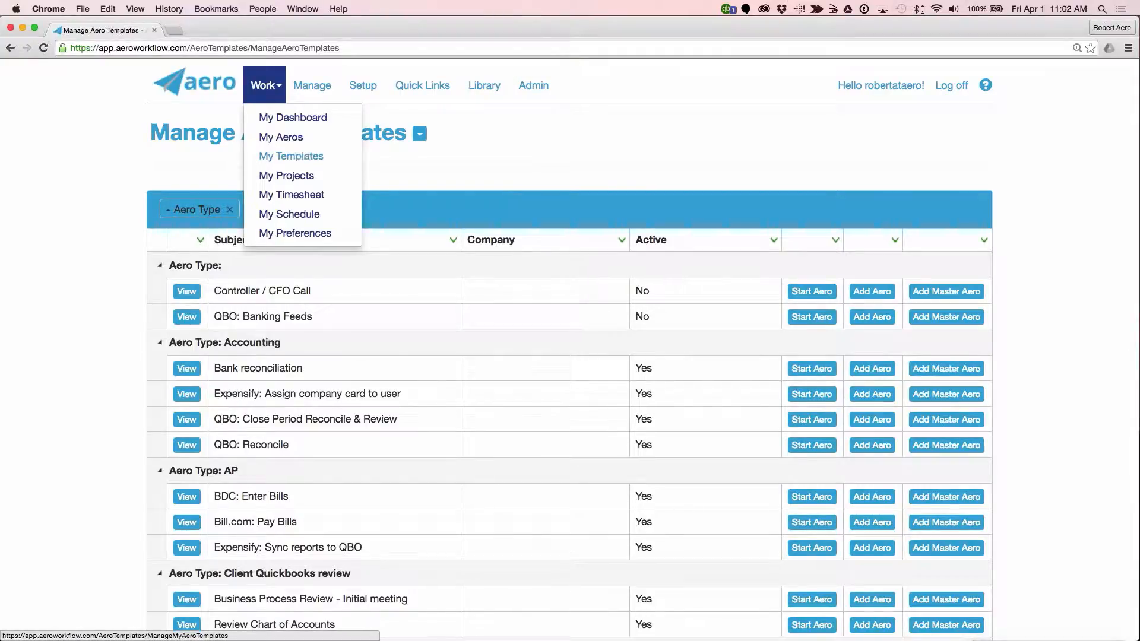
left_click(308, 156)
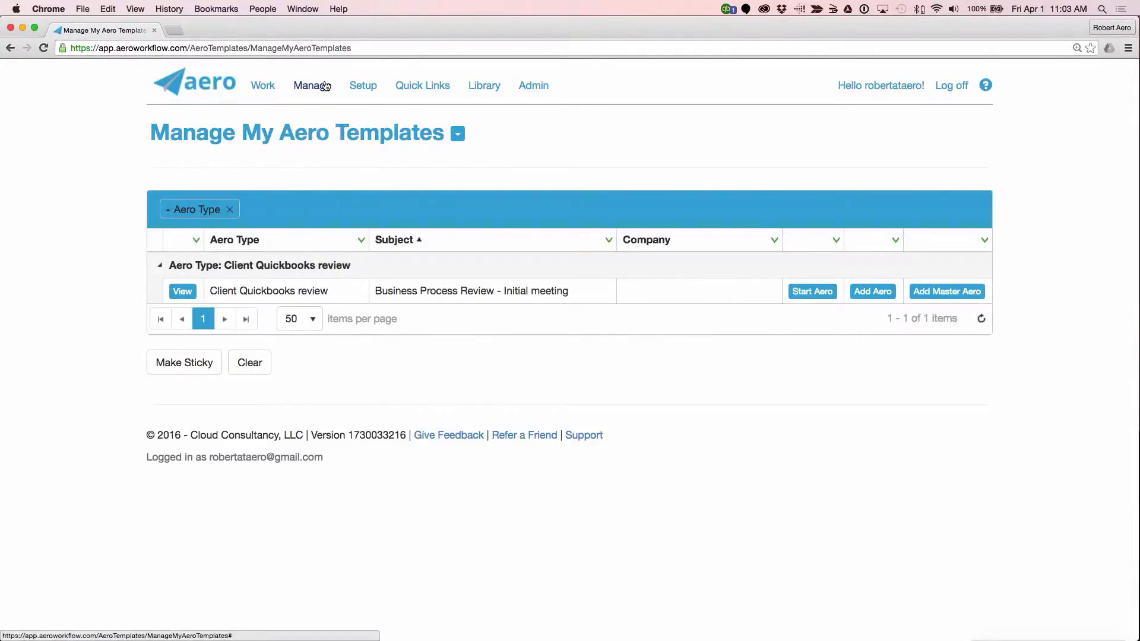
Step: Open the Consulting template "Phone Call" for Blackwater Racing from the full Aero Templates list
left_click(325, 87)
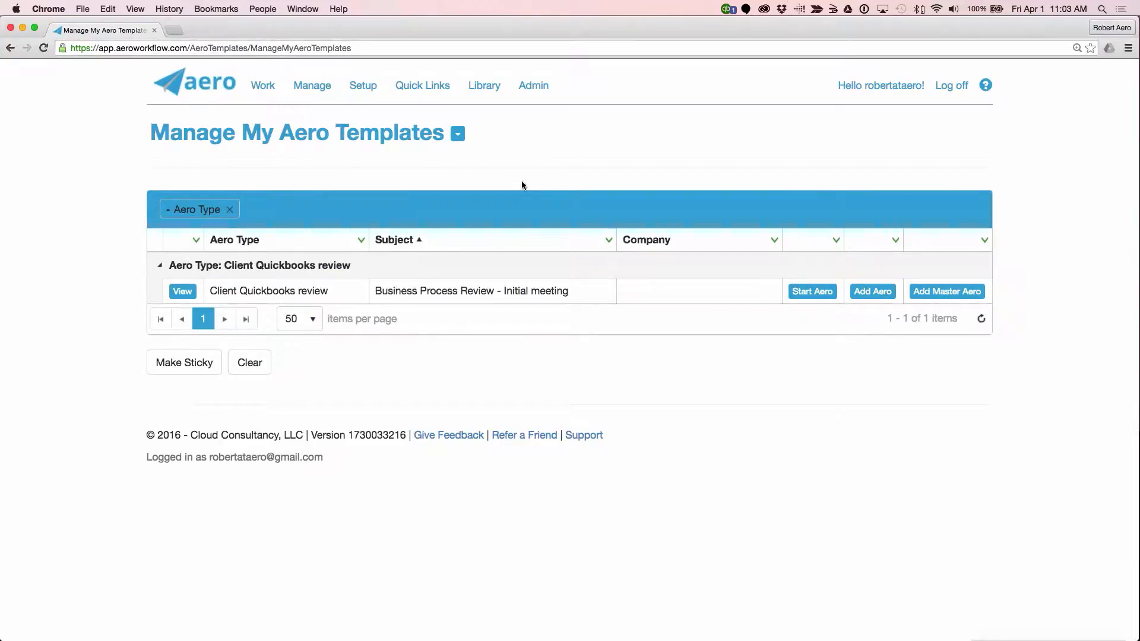
left_click(325, 87)
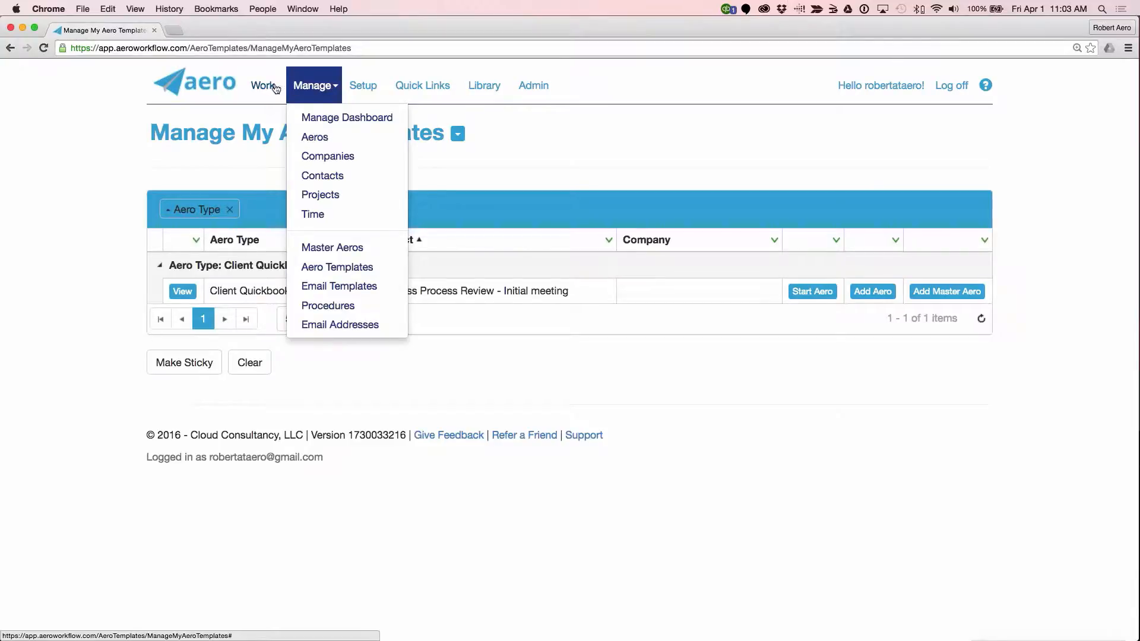
left_click(345, 269)
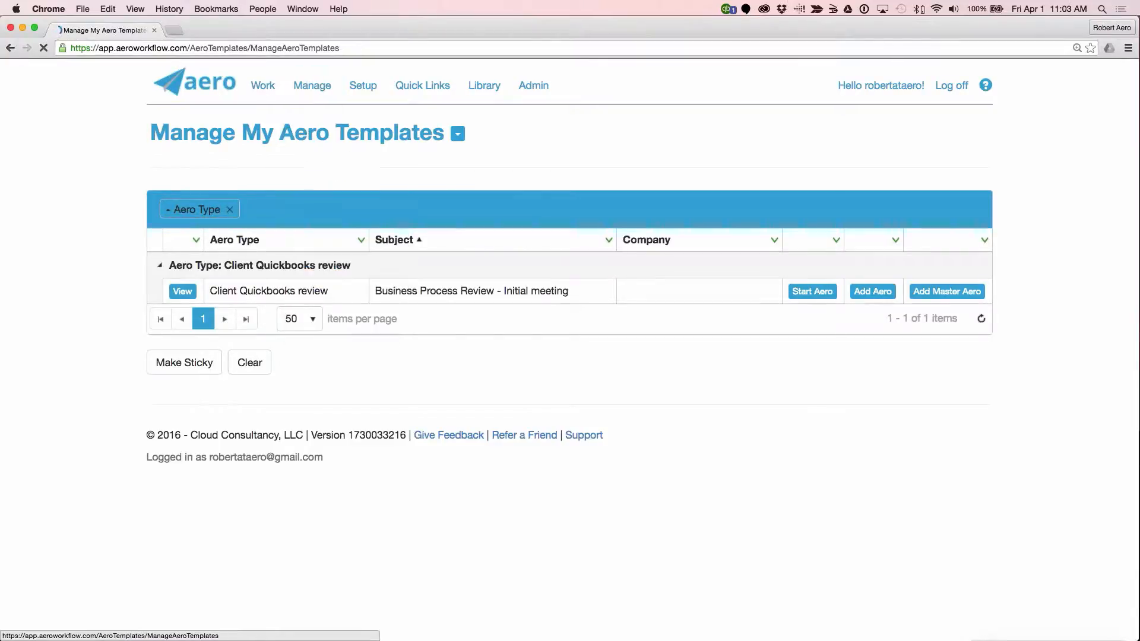
scroll(570, 357, "down", 5)
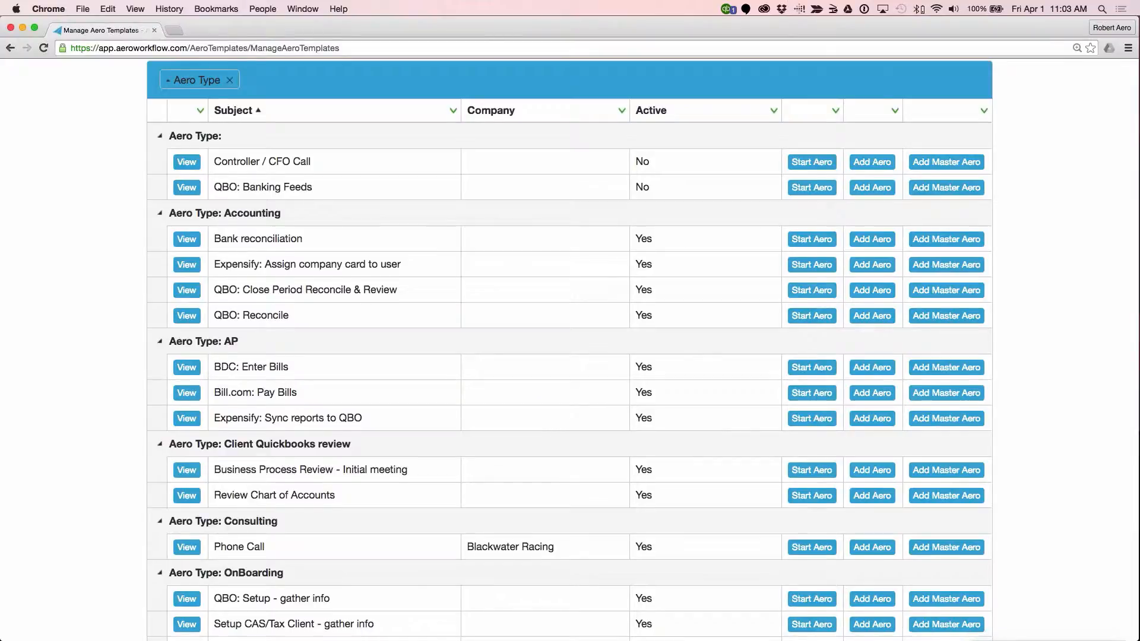
scroll(570, 350, "down", 5)
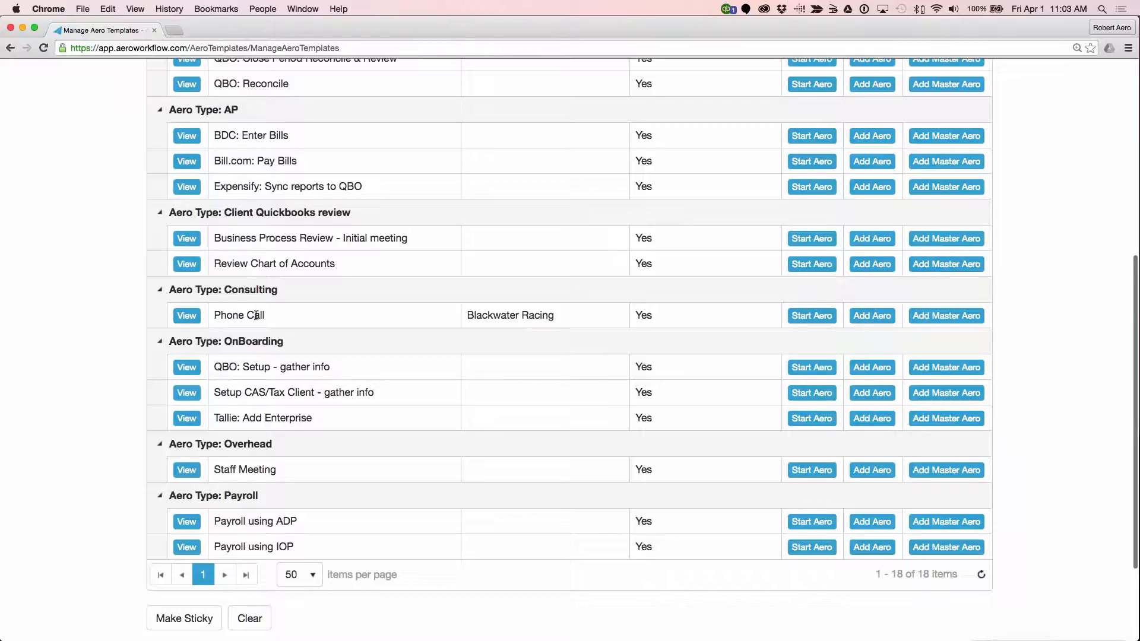
left_click(192, 319)
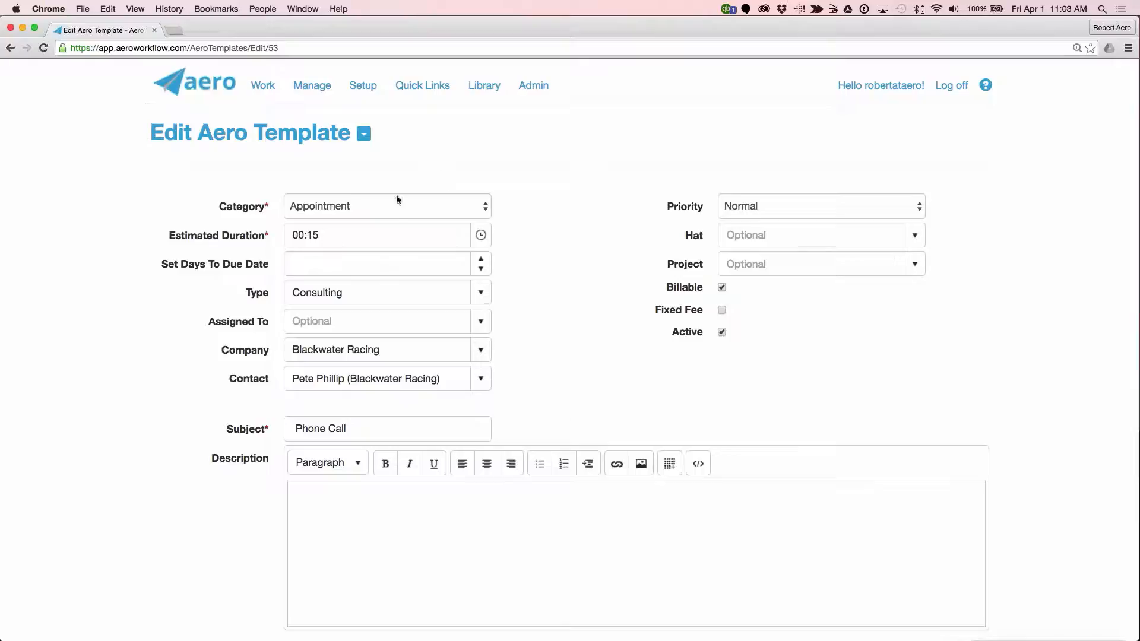
Step: Assign the Phone Call template to the logged-in staff member, and save and close it
left_click(481, 322)
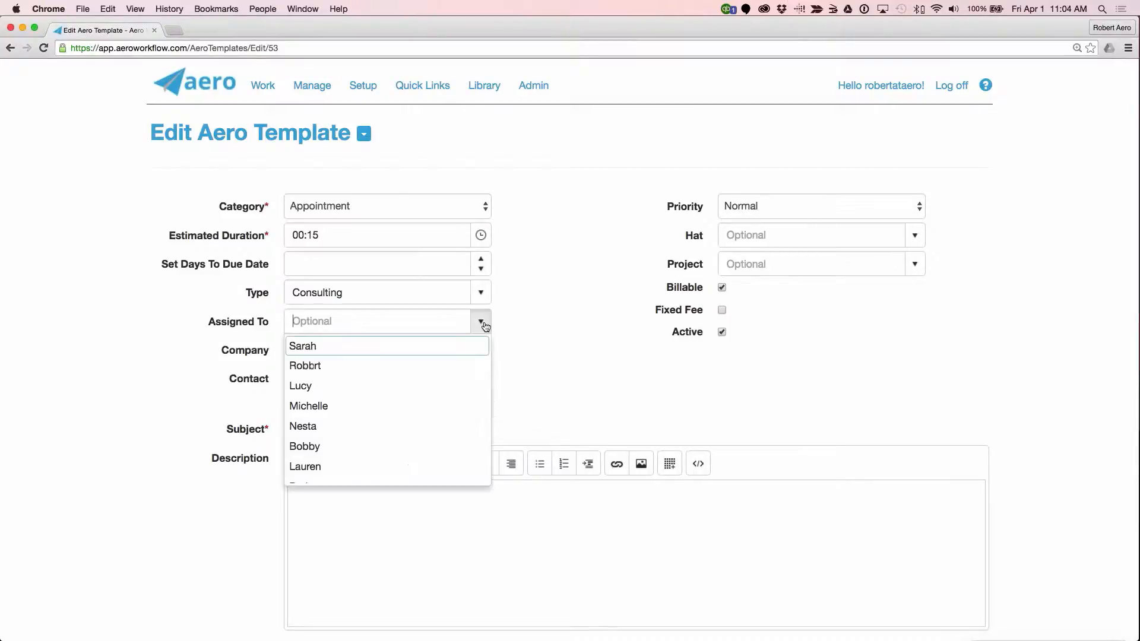
left_click(416, 364)
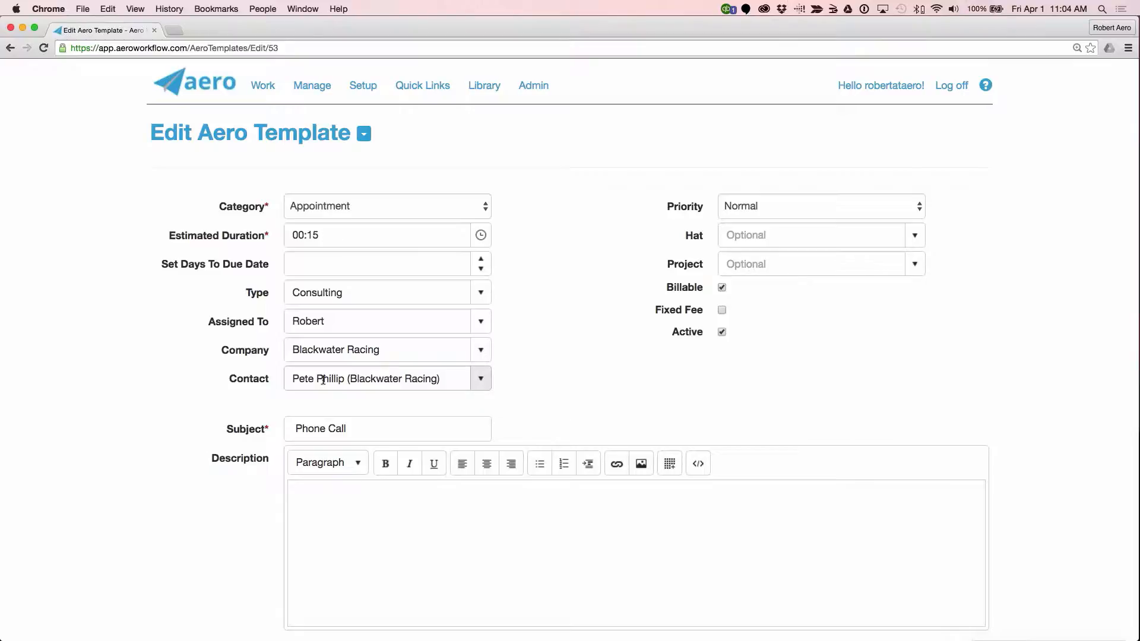
left_click(355, 428)
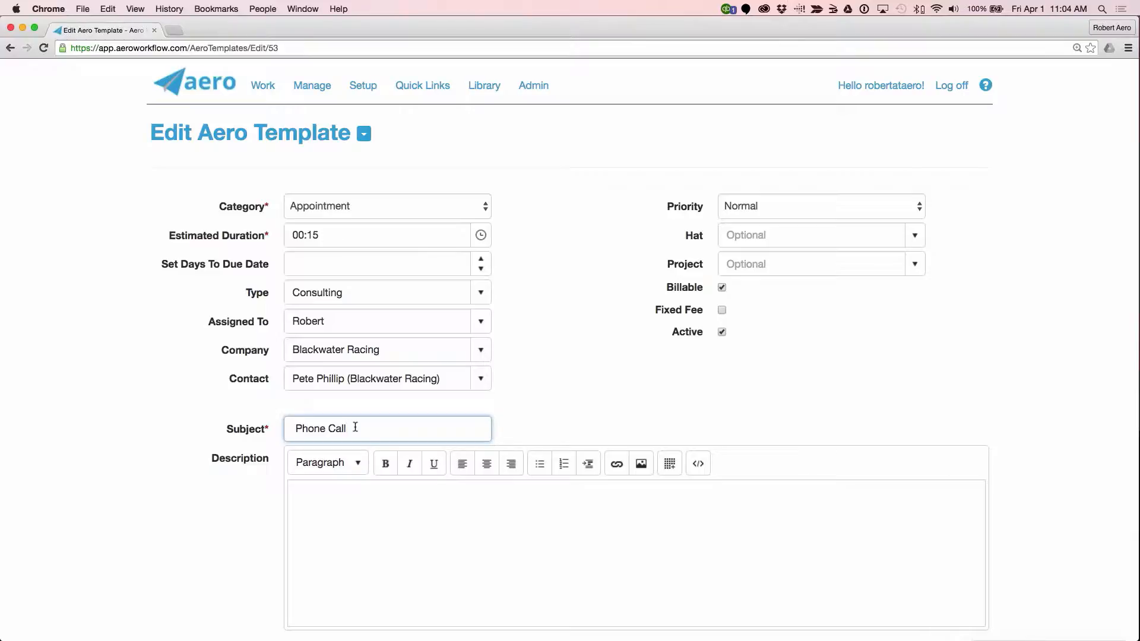
scroll(355, 427, "down", 5)
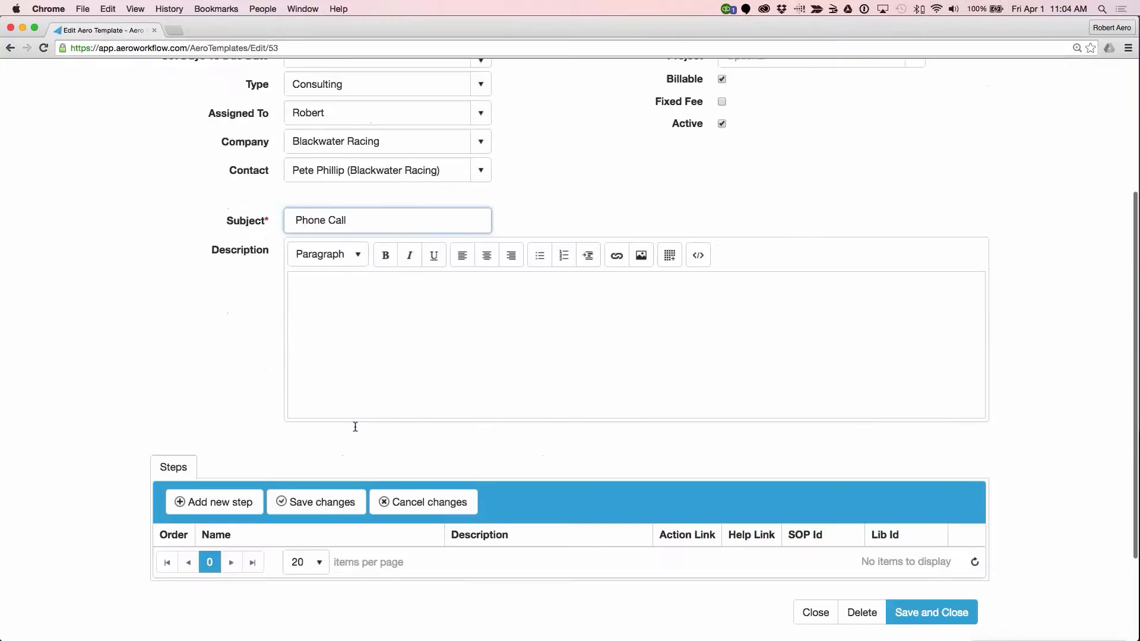
left_click(943, 612)
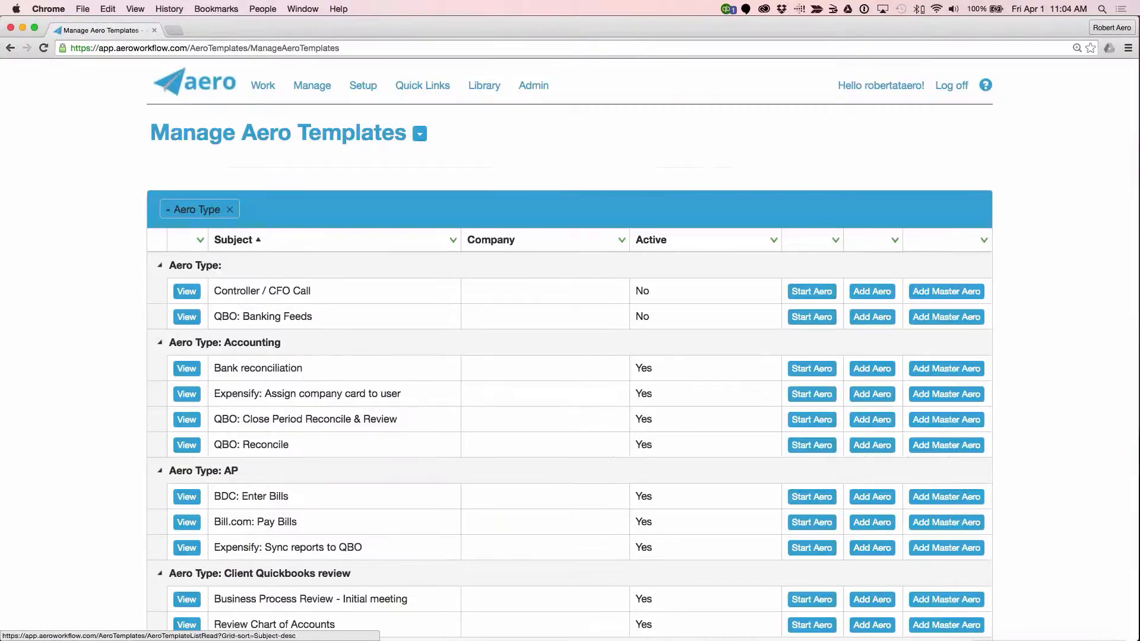
Step: Start an Aero from the Blackwater Racing Phone Call template in My Templates
left_click(263, 87)
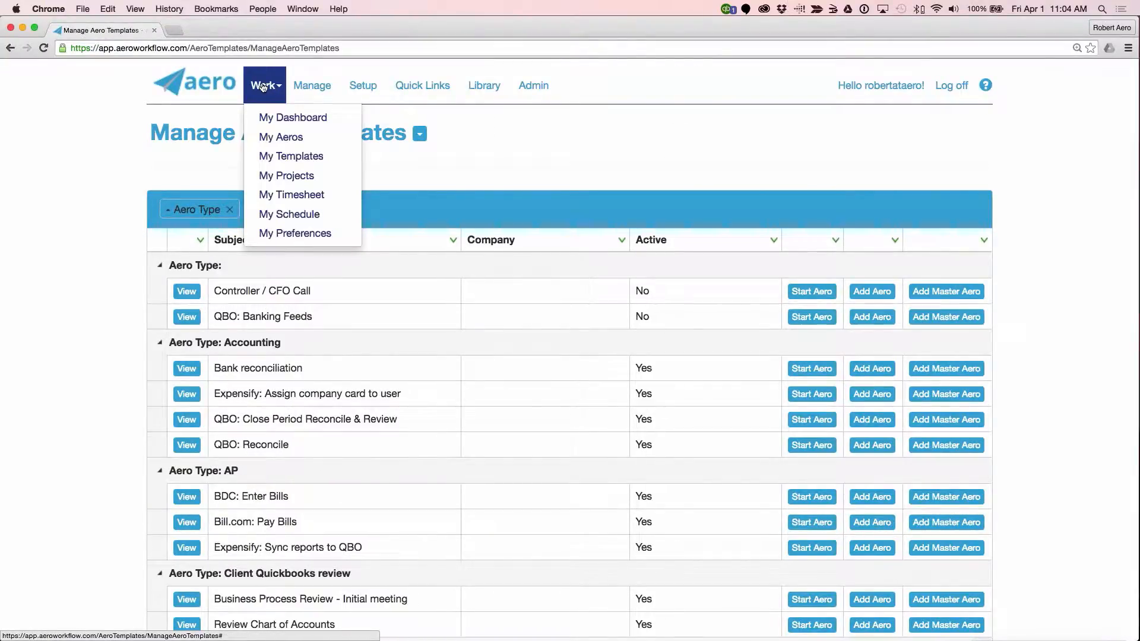
left_click(279, 159)
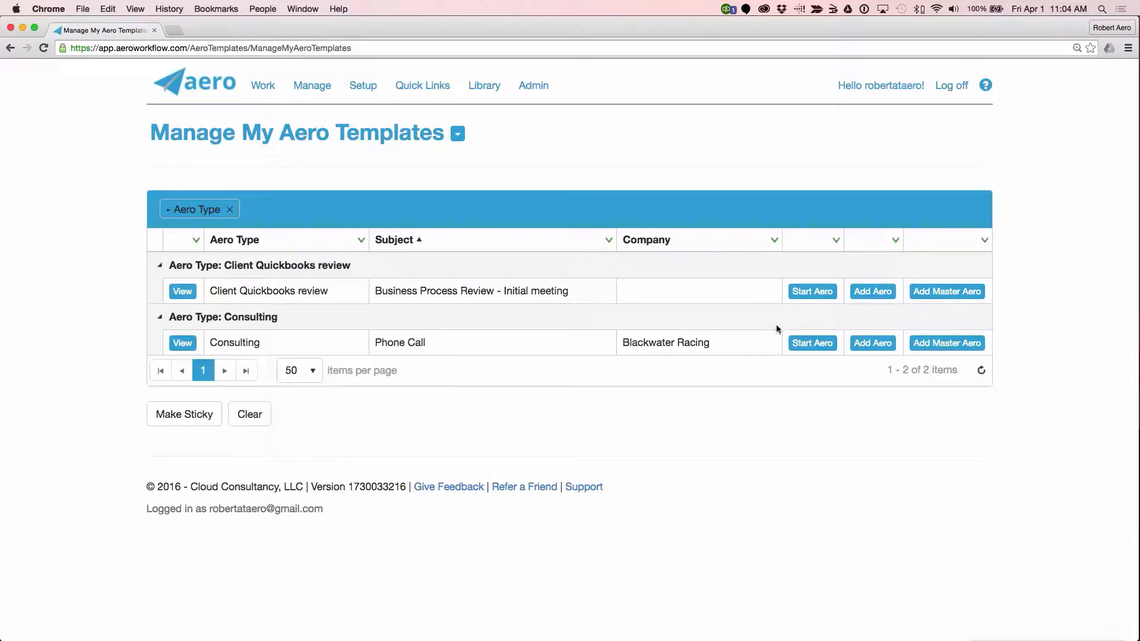
left_click(812, 345)
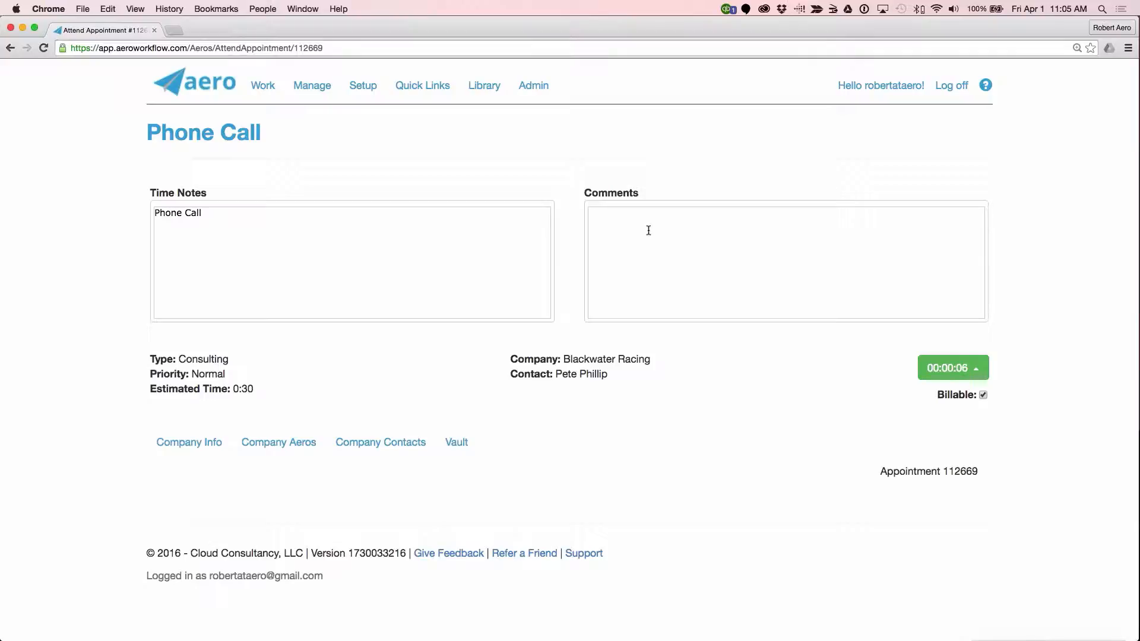
Step: Examine the client's Vault records in the Phone Call appointment, and place the cursor in its Comments
left_click(188, 442)
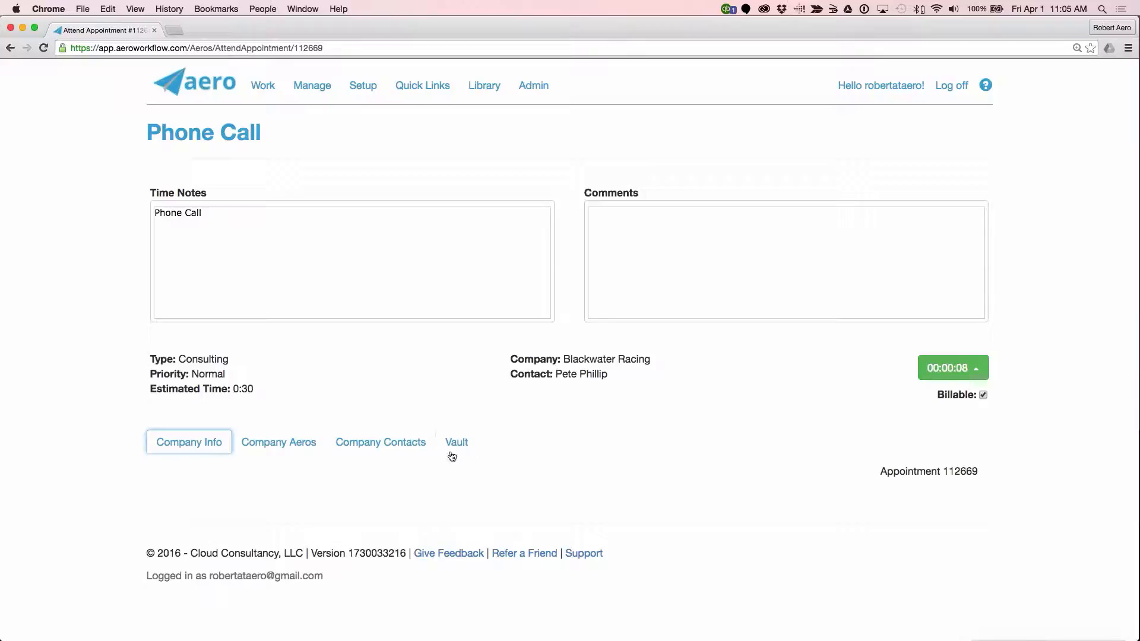
left_click(453, 443)
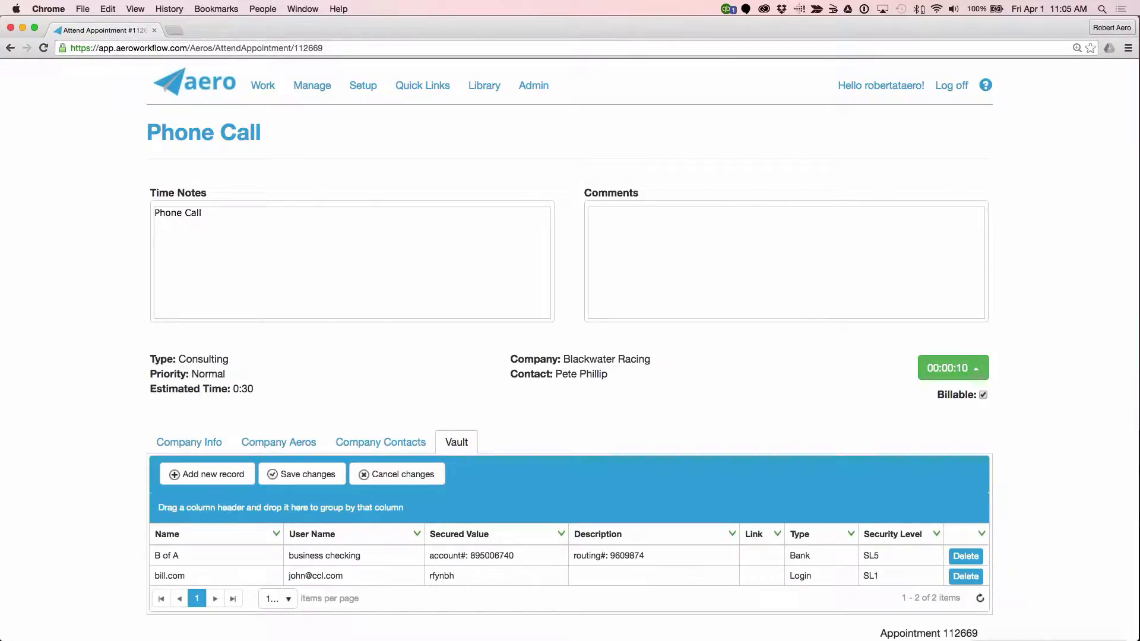
left_click(691, 263)
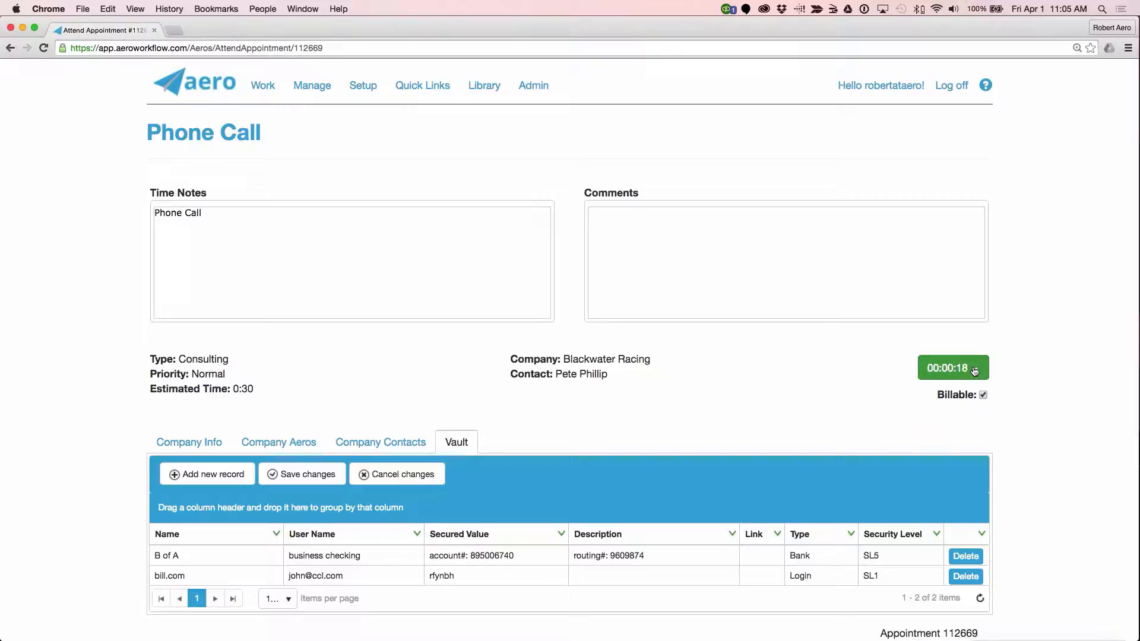
left_click(819, 237)
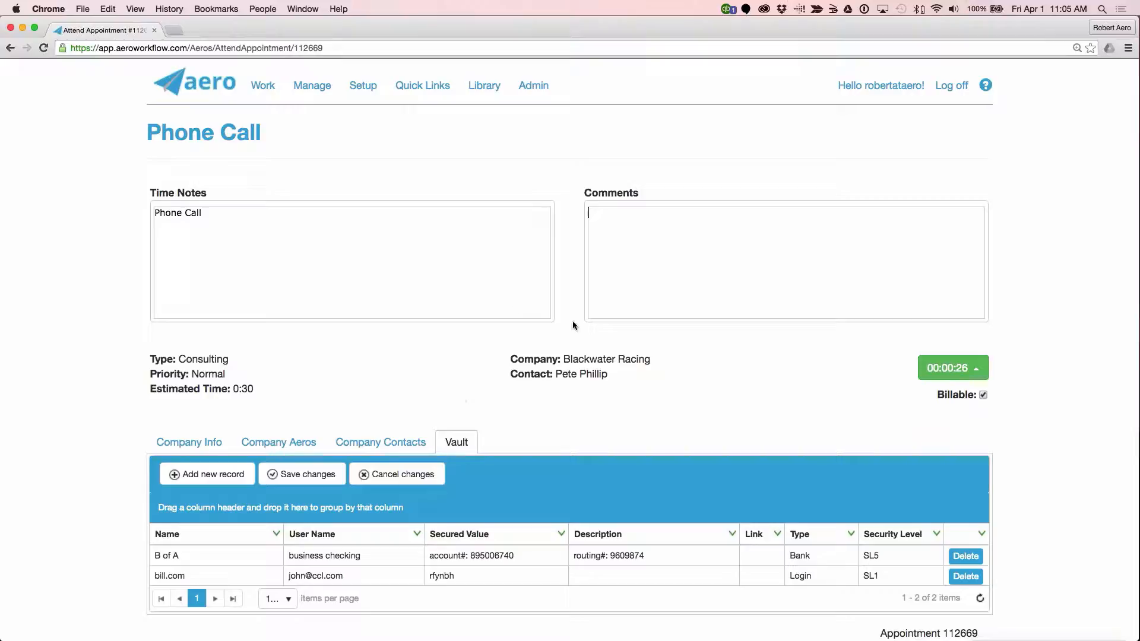
Step: View the Start Task form in a separate browser tab, and close that tab without saving a task
left_click(421, 88)
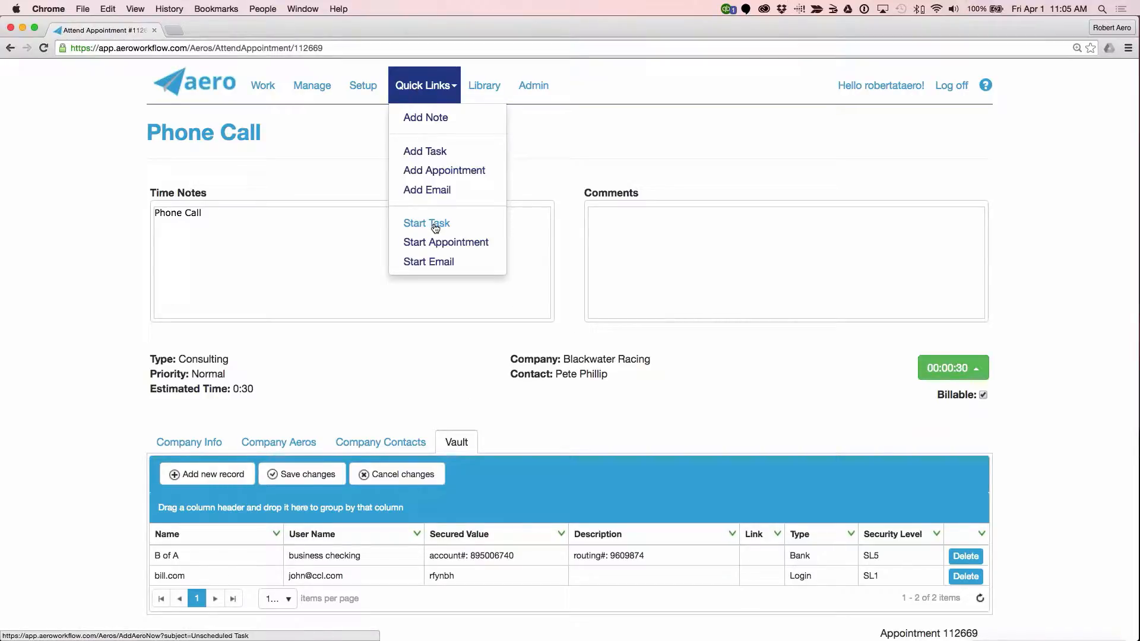
left_click(311, 162)
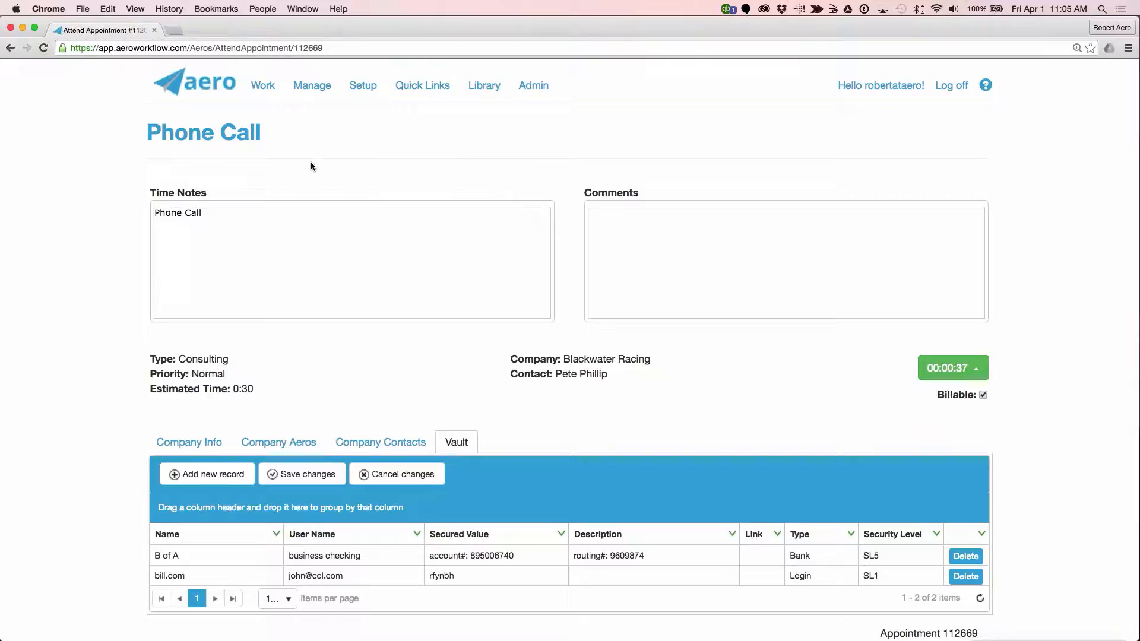
left_click(417, 89)
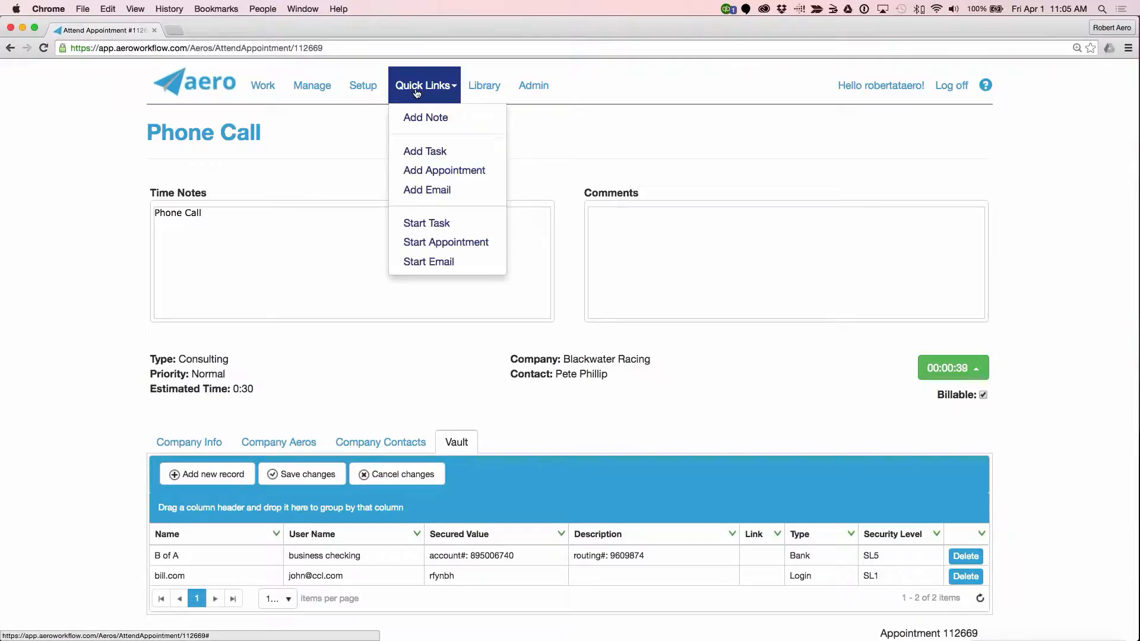
right_click(433, 224)
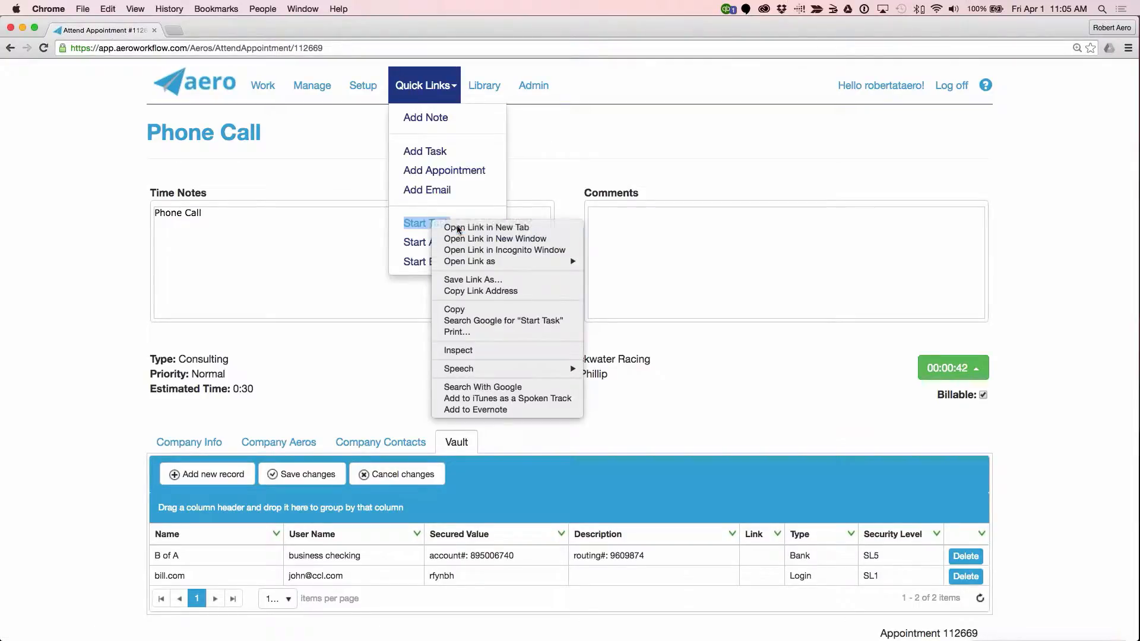
key("Escape")
left_click(433, 223)
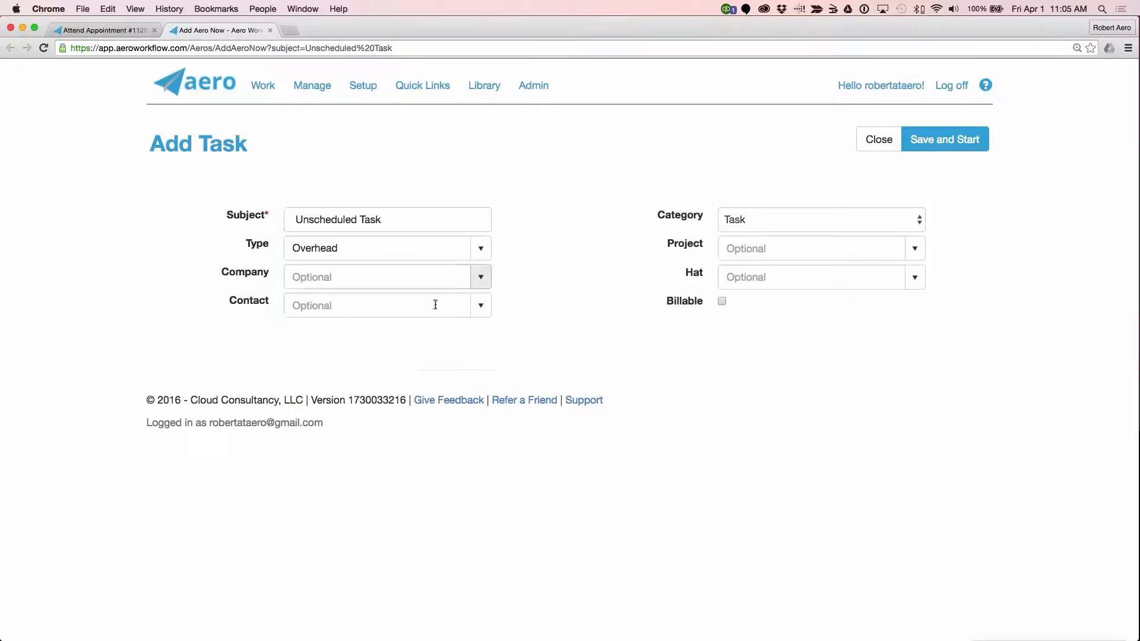
left_click(271, 30)
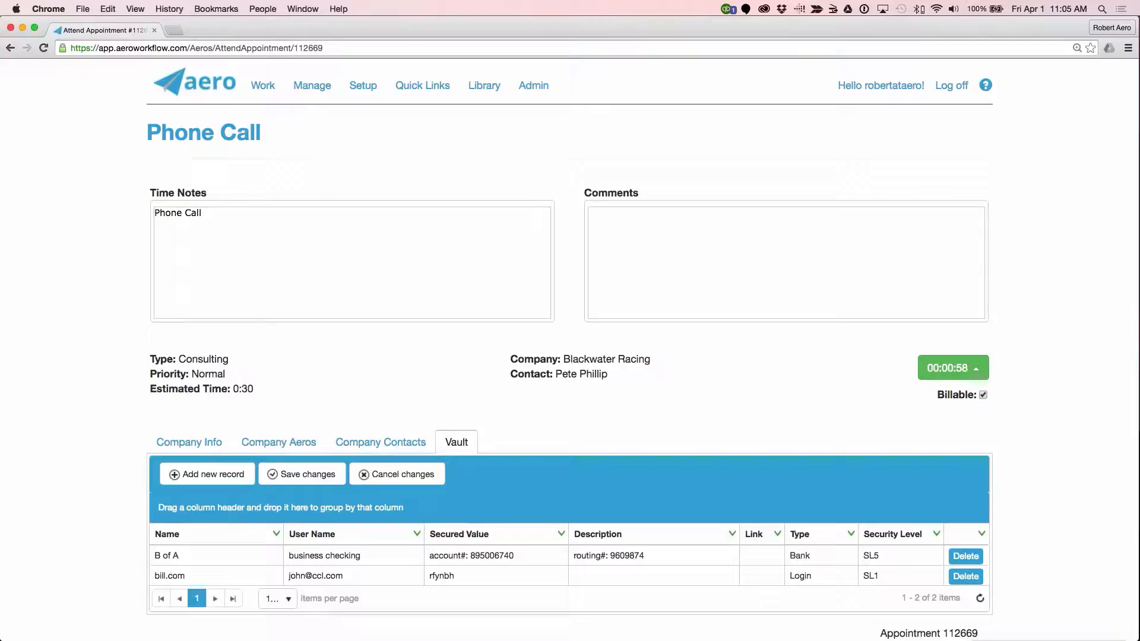
Step: End the running Phone Call appointment through its timer options
left_click(974, 365)
left_click(923, 285)
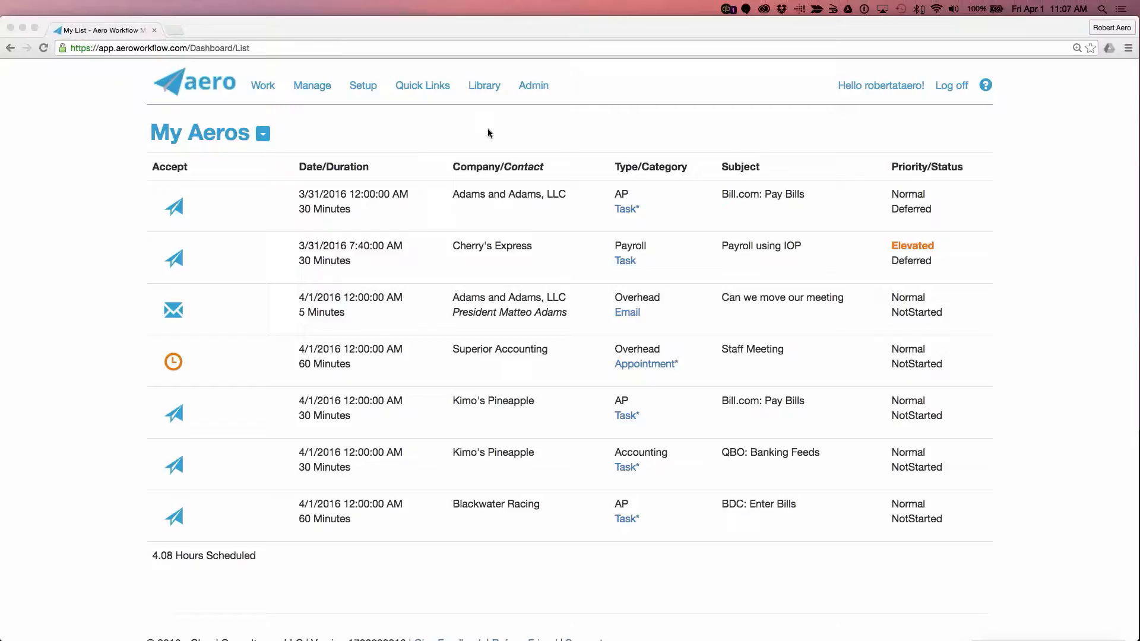
Step: Open the managed time records and review last month's entries grouped by company
left_click(313, 85)
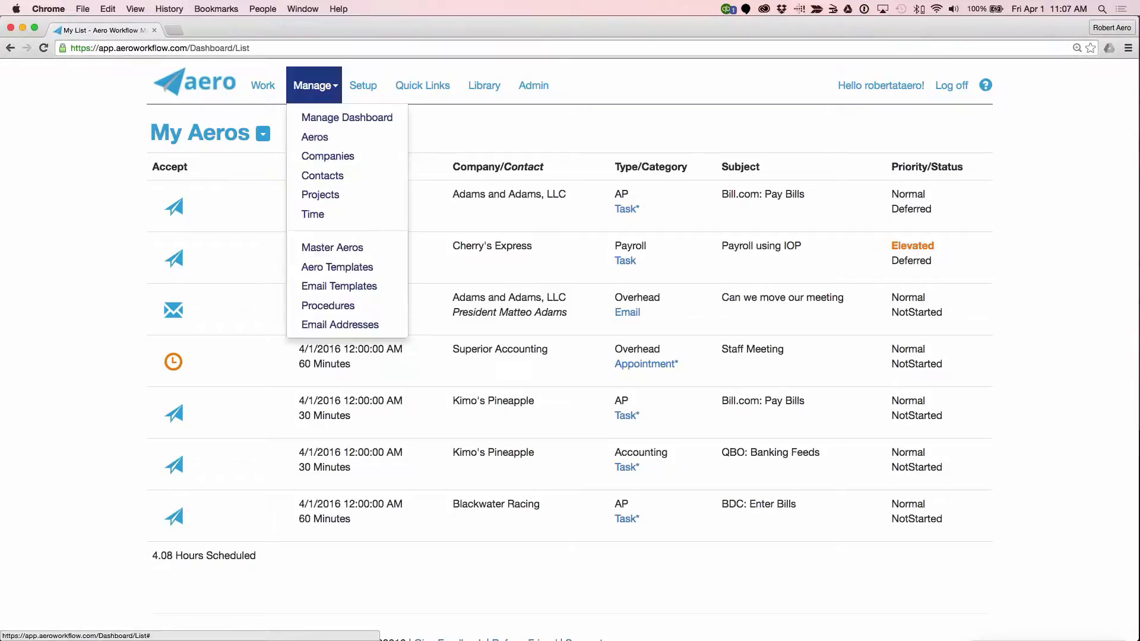
left_click(313, 214)
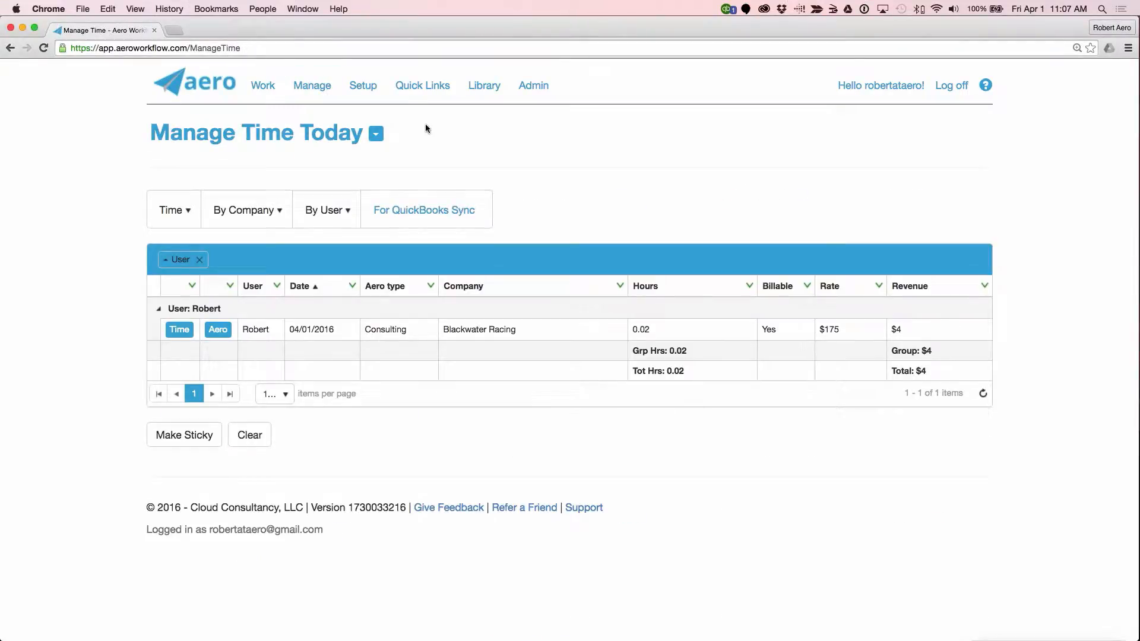
left_click(243, 210)
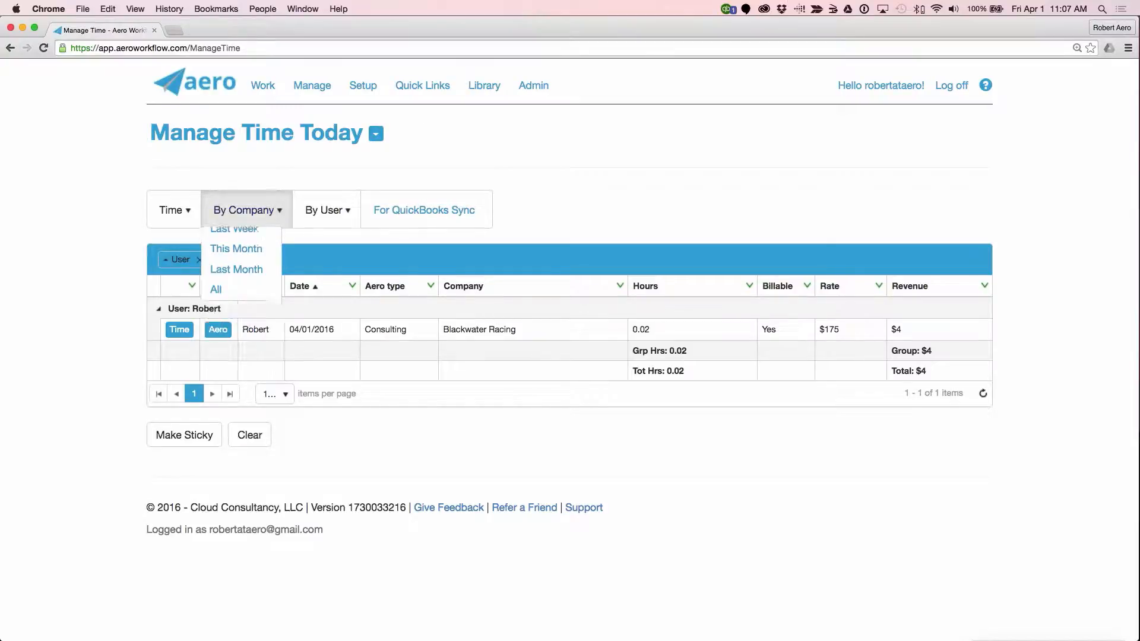
left_click(244, 209)
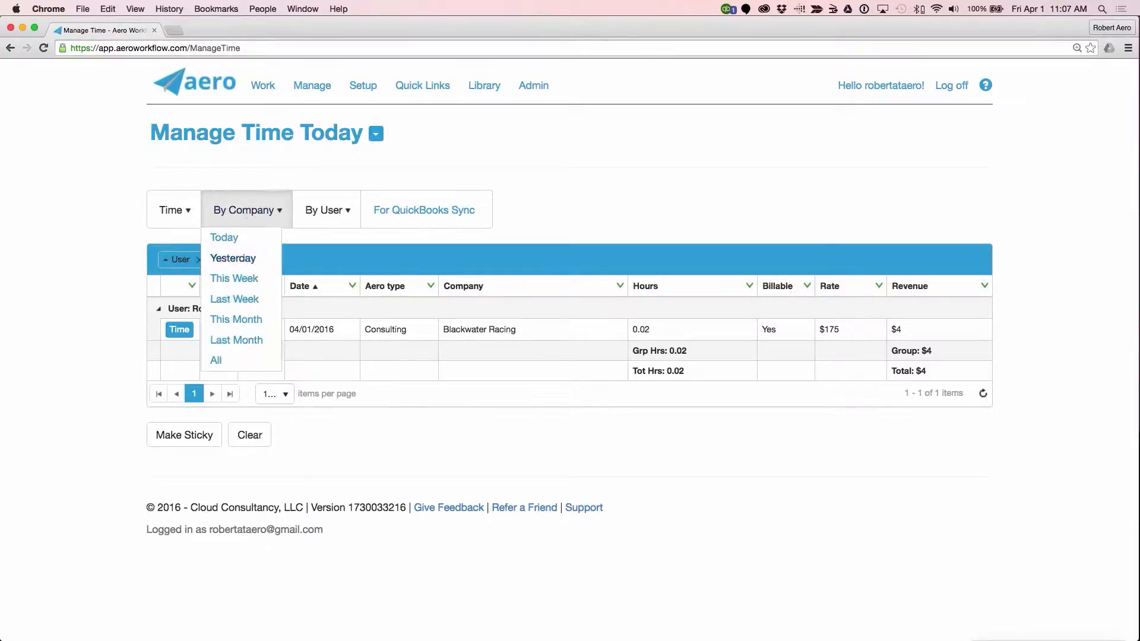
left_click(254, 340)
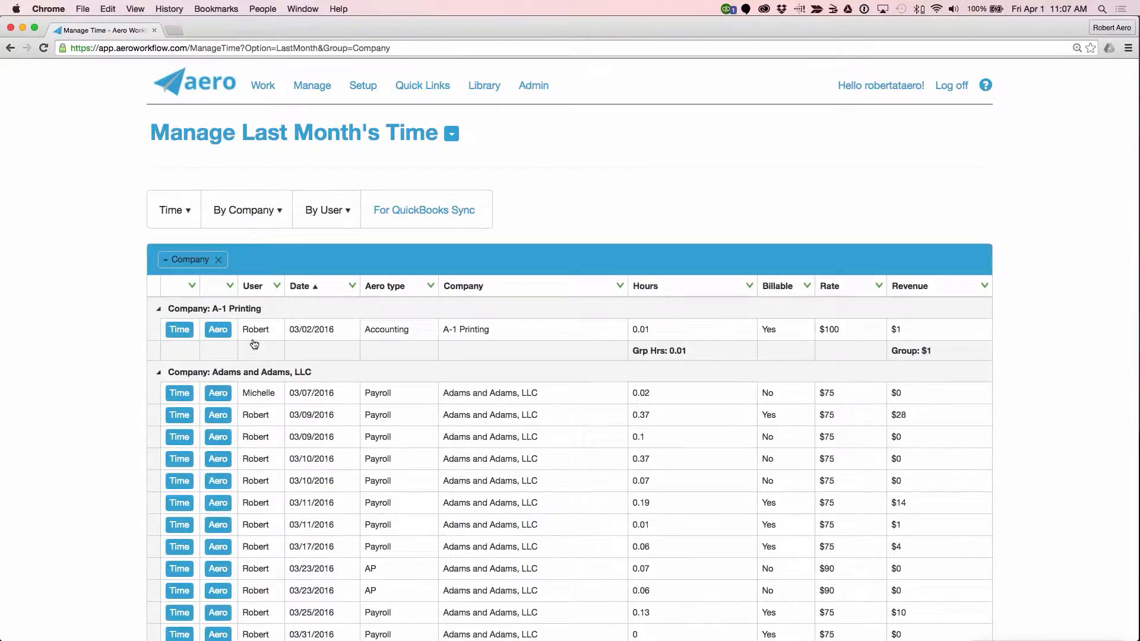
scroll(254, 343, "down", 10)
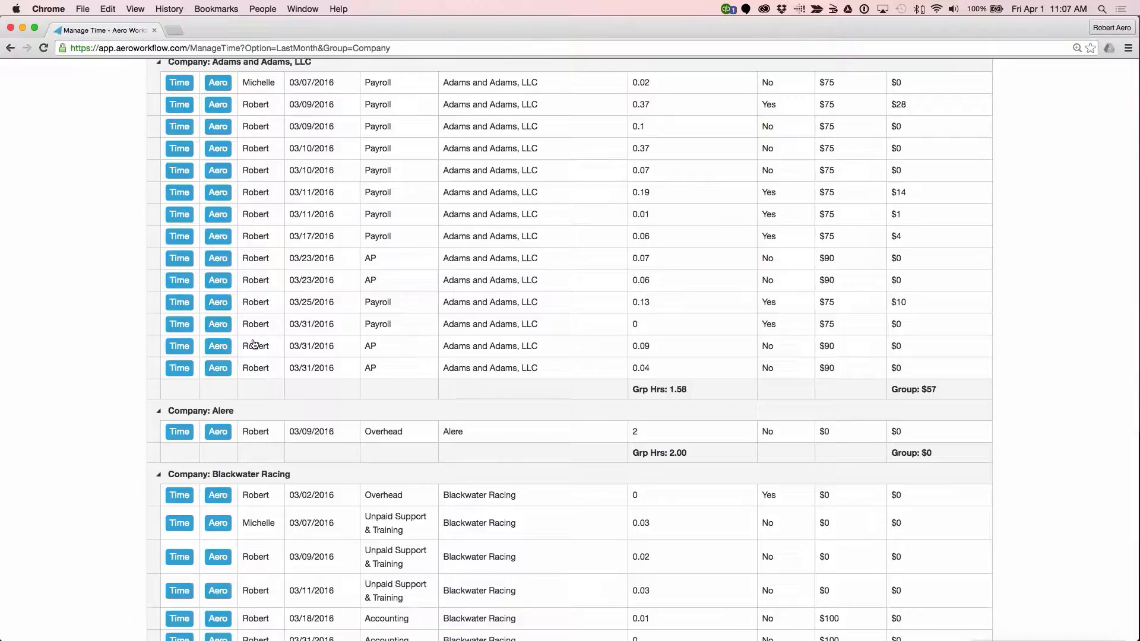
scroll(254, 344, "up", 5)
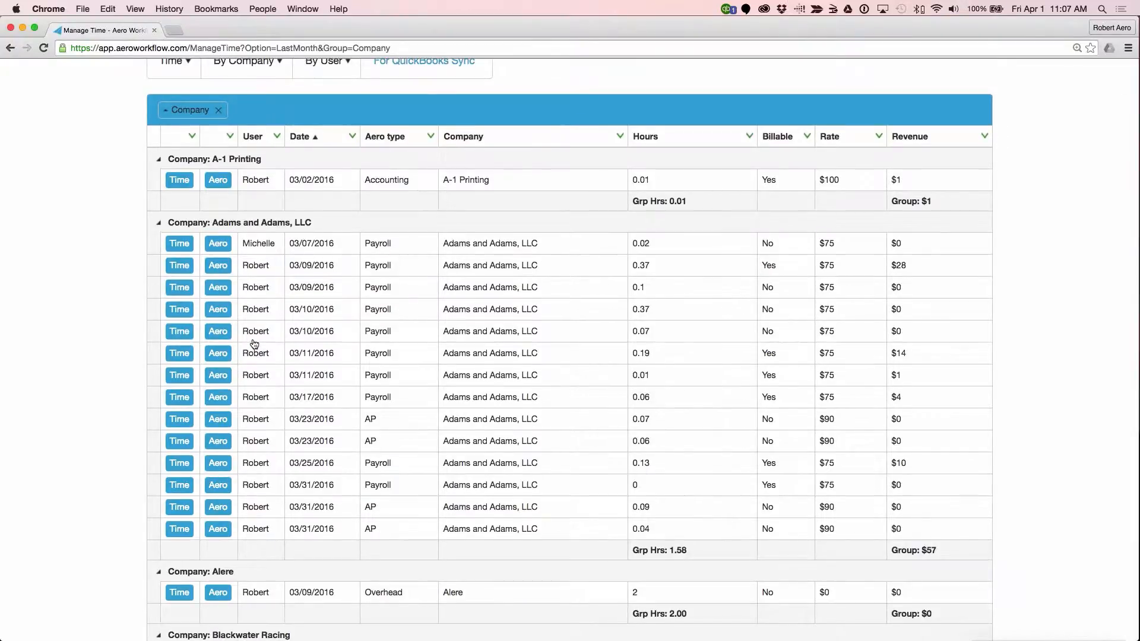
Step: Open the Blackwater Racing "BDC: Enter Bills" task from the My Aeros list
scroll(255, 344, "down", 11)
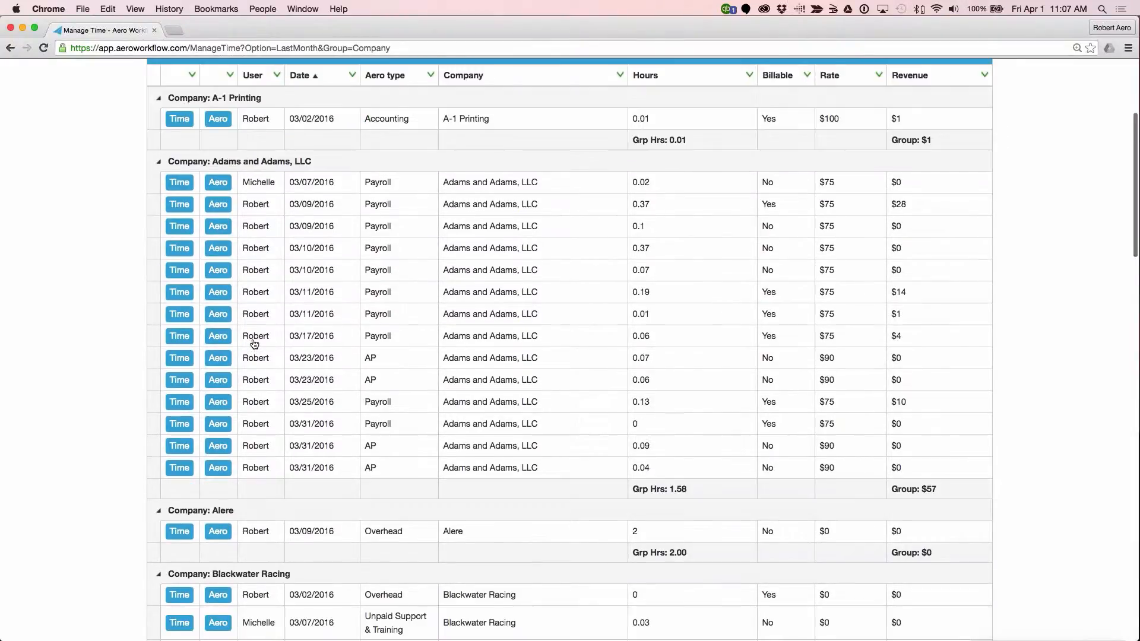
scroll(254, 344, "down", 3)
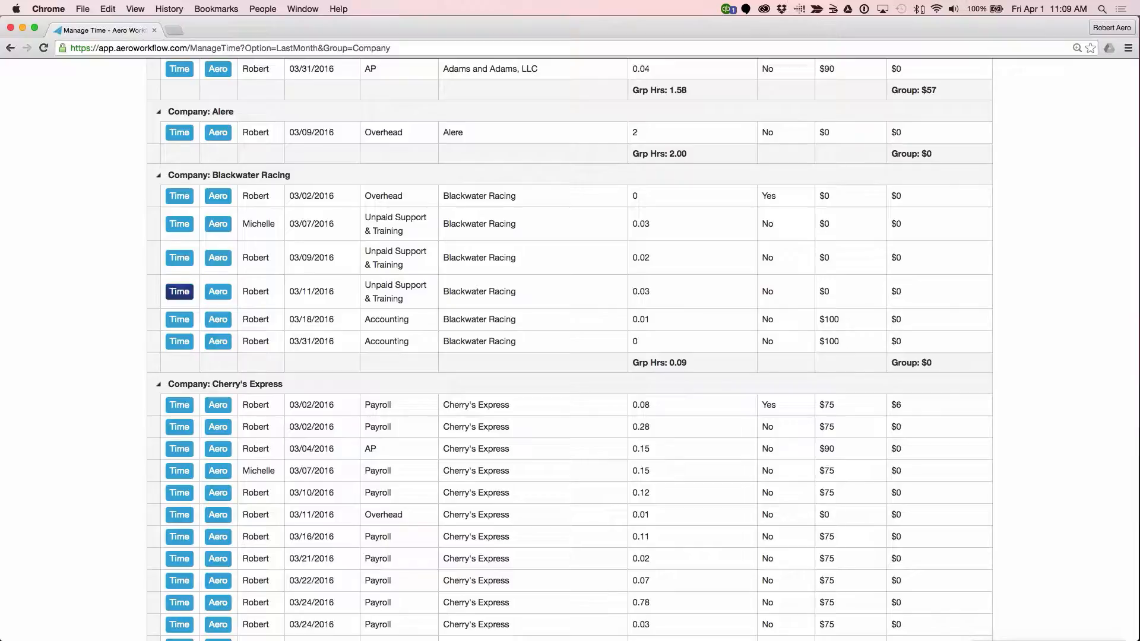
scroll(675, 287, "up", 15)
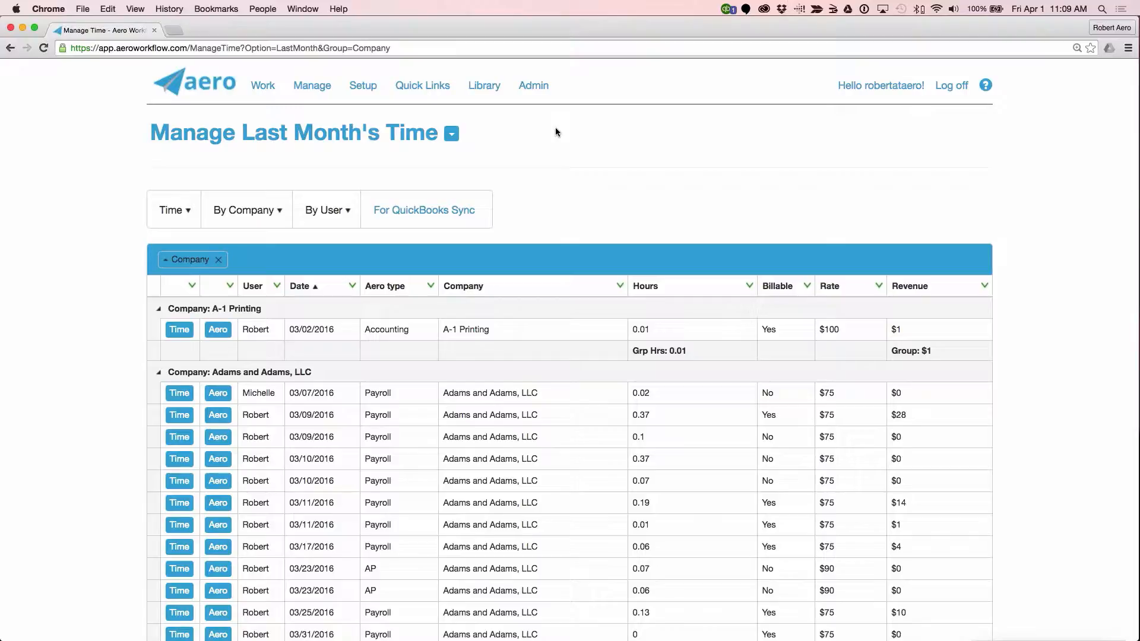
left_click(256, 87)
left_click(278, 134)
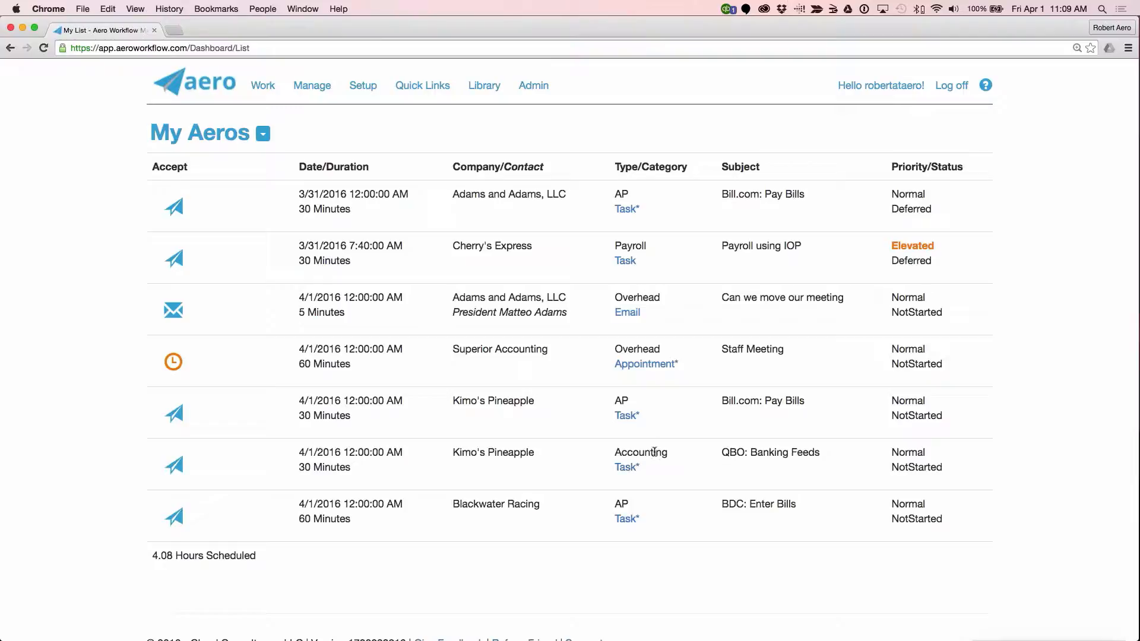
left_click(174, 518)
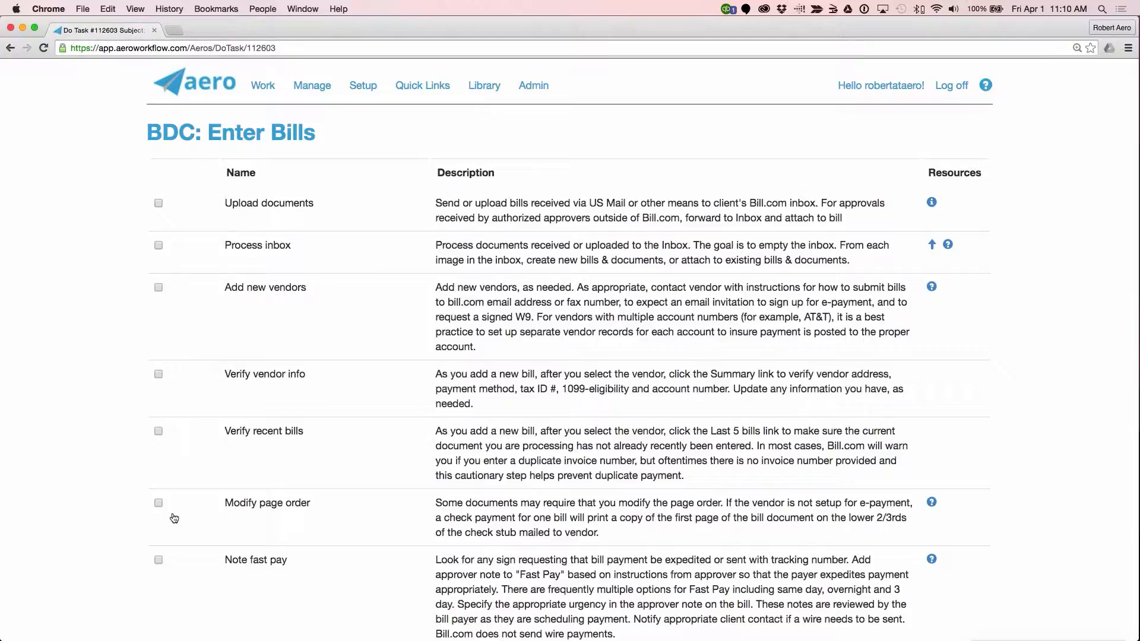
Step: Mark Upload documents, Process inbox and Add new vendors as done in the BDC: Enter Bills checklist
left_click(158, 203)
left_click(157, 244)
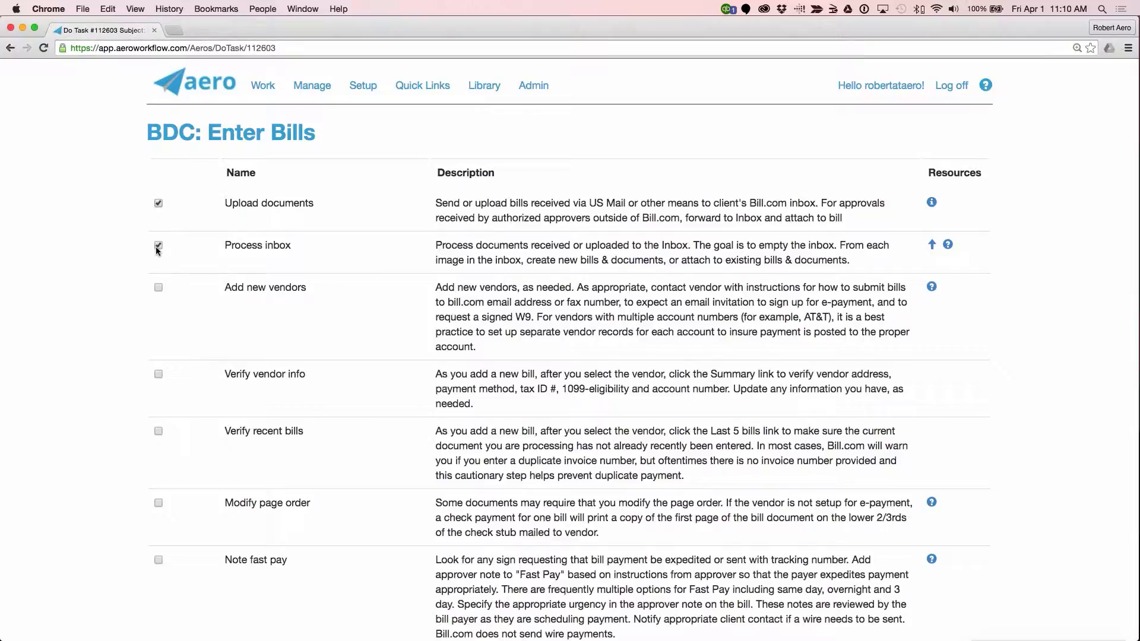
left_click(158, 287)
Step: Pause the running timer of the BDC: Enter Bills task
scroll(158, 287, "down", 15)
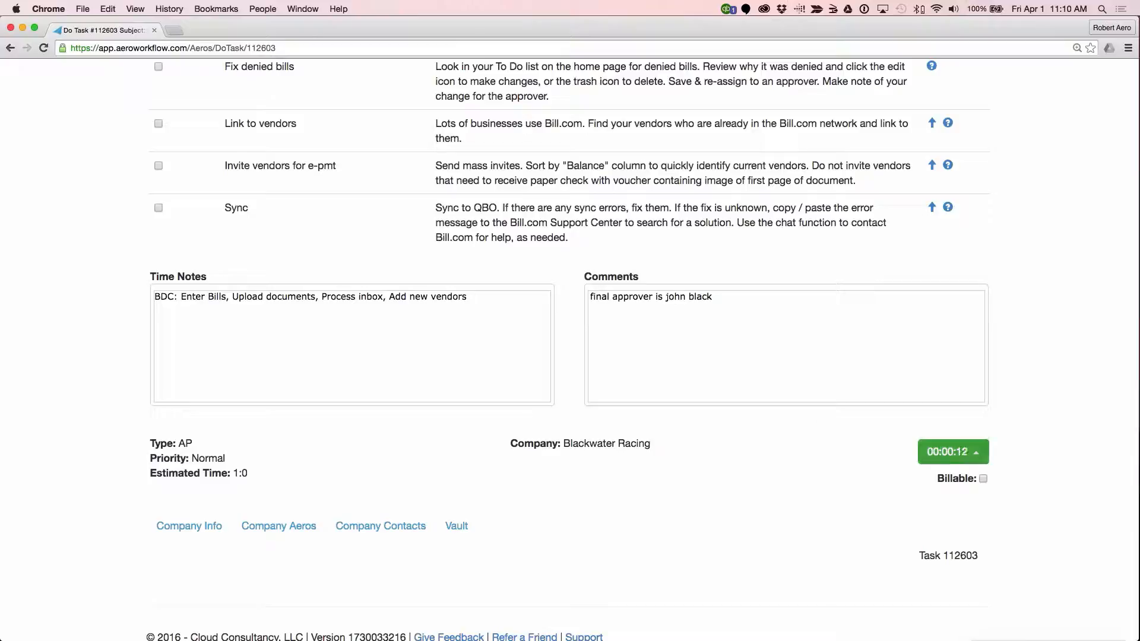
left_click(958, 457)
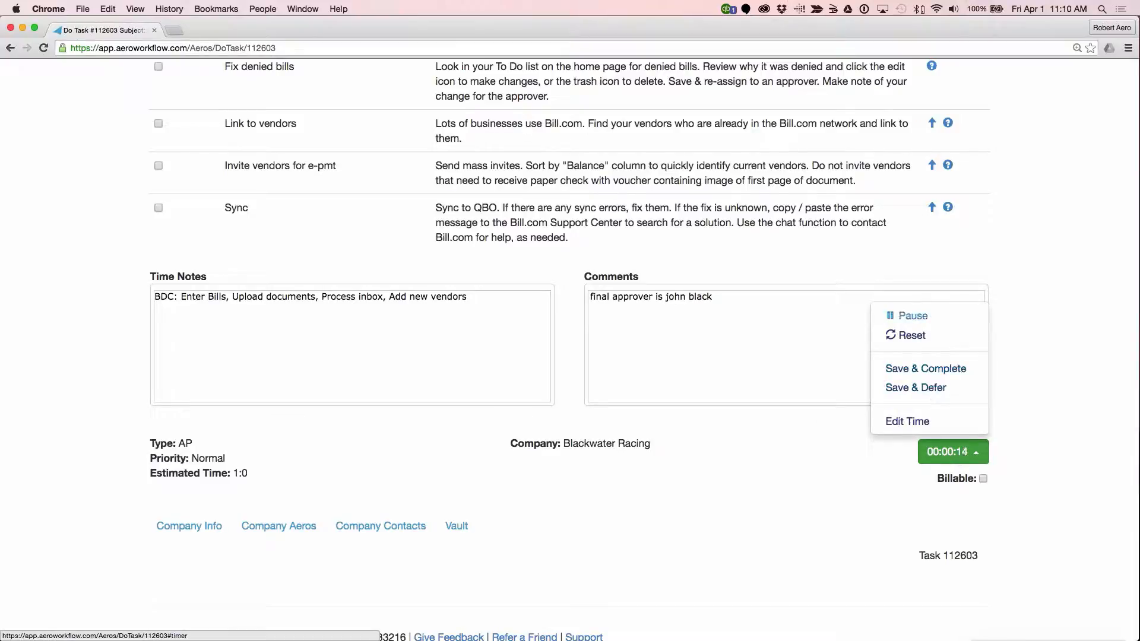
left_click(921, 318)
Step: Open the Start Task form for an unscheduled task and set its subject to Phone Call
scroll(634, 435, "up", 8)
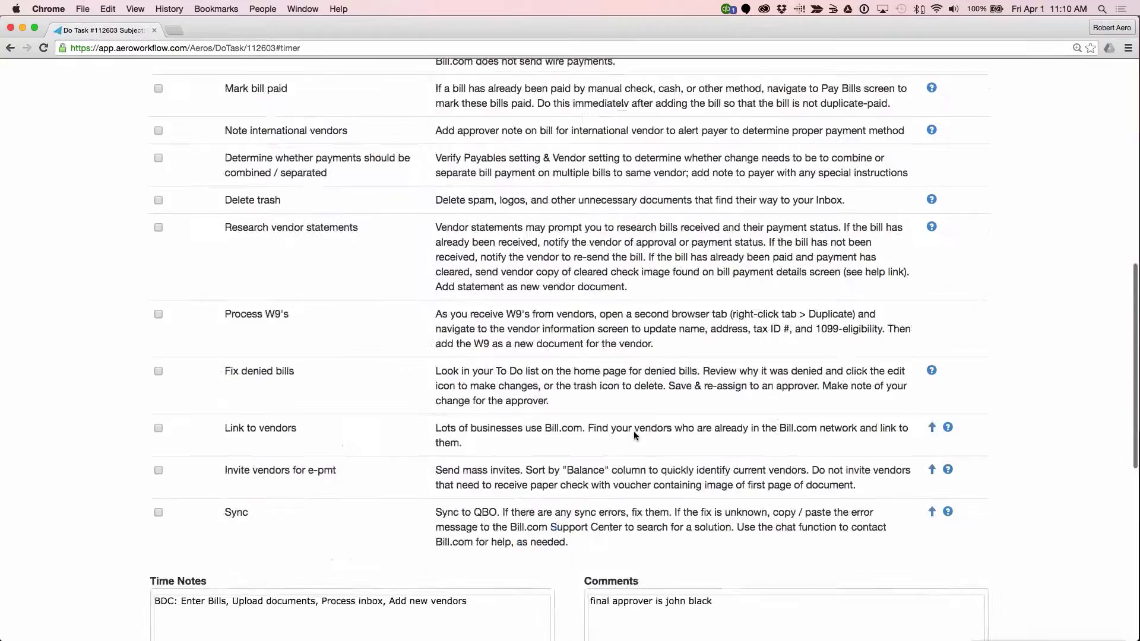
scroll(633, 431, "up", 10)
left_click(434, 85)
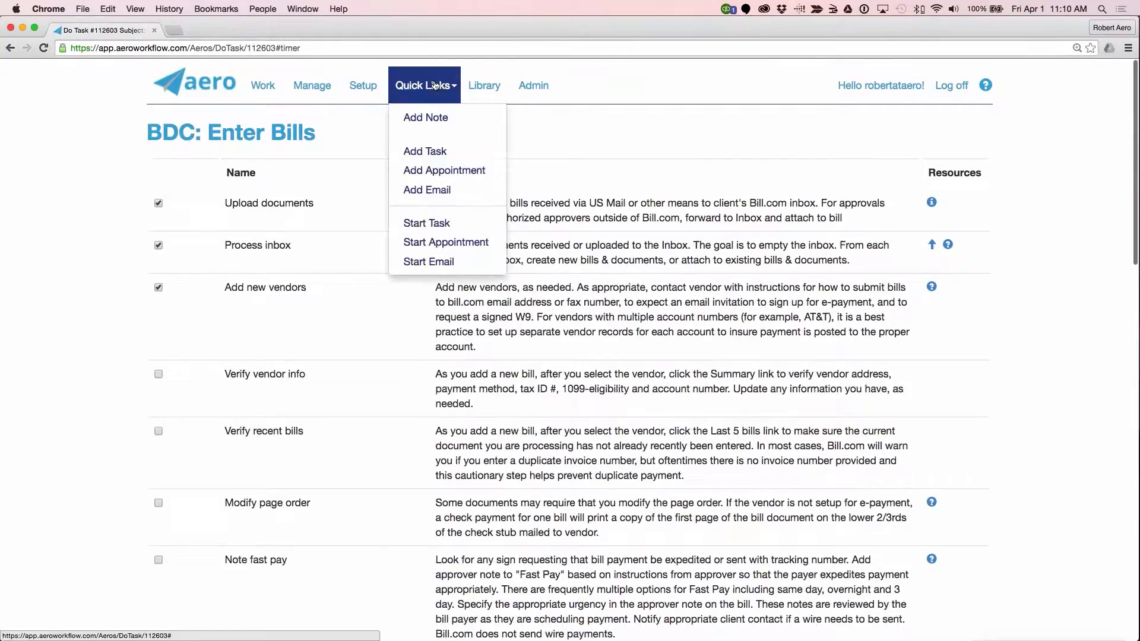
left_click(436, 220)
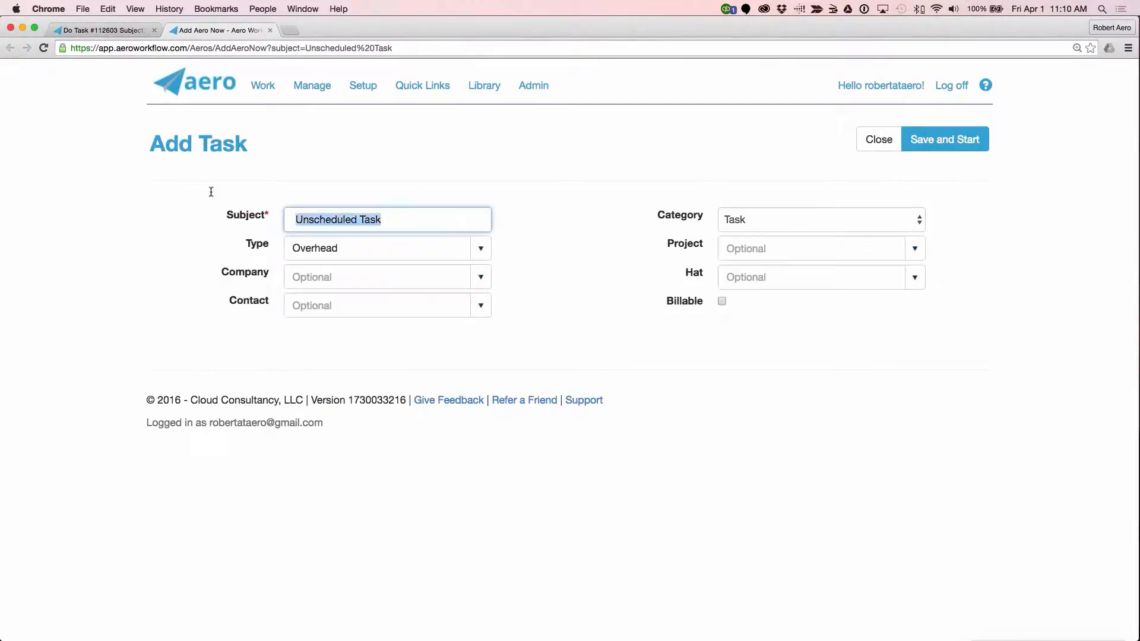
type("phone")
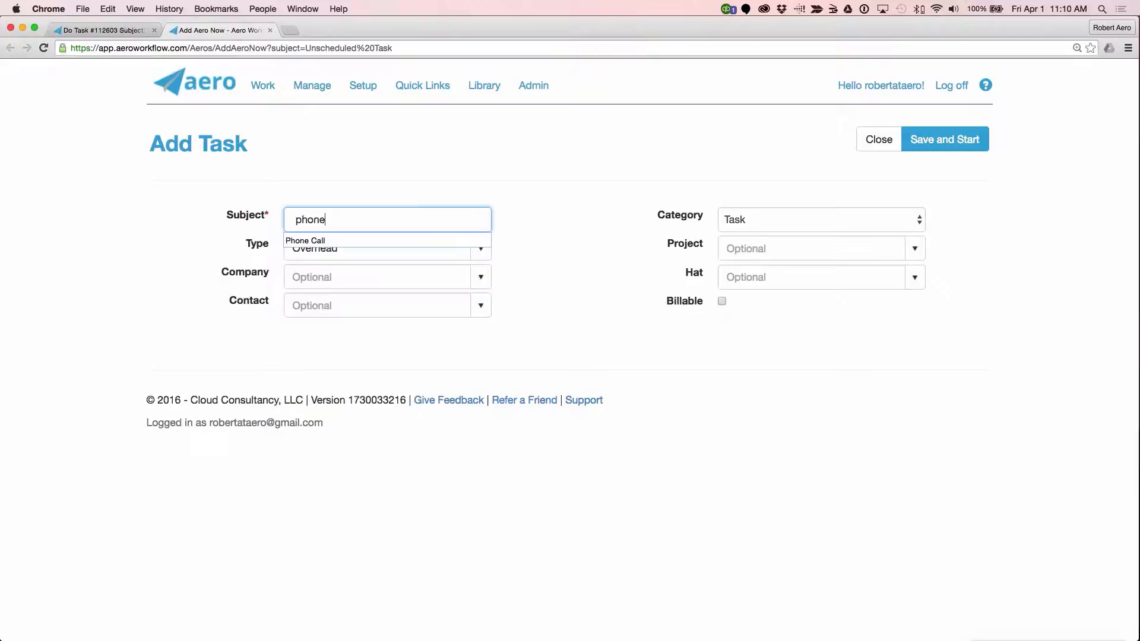
left_click(305, 240)
Step: Assign the Phone Call task to Cherry's Express, make it billable, and save and start it
left_click(344, 277)
type("che")
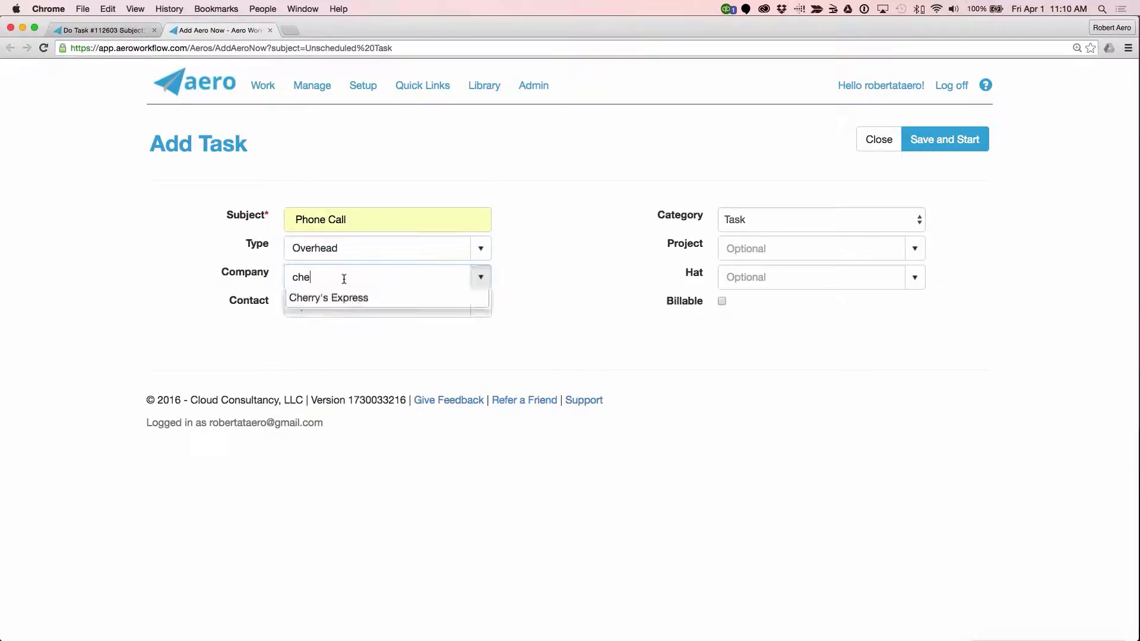
left_click(370, 307)
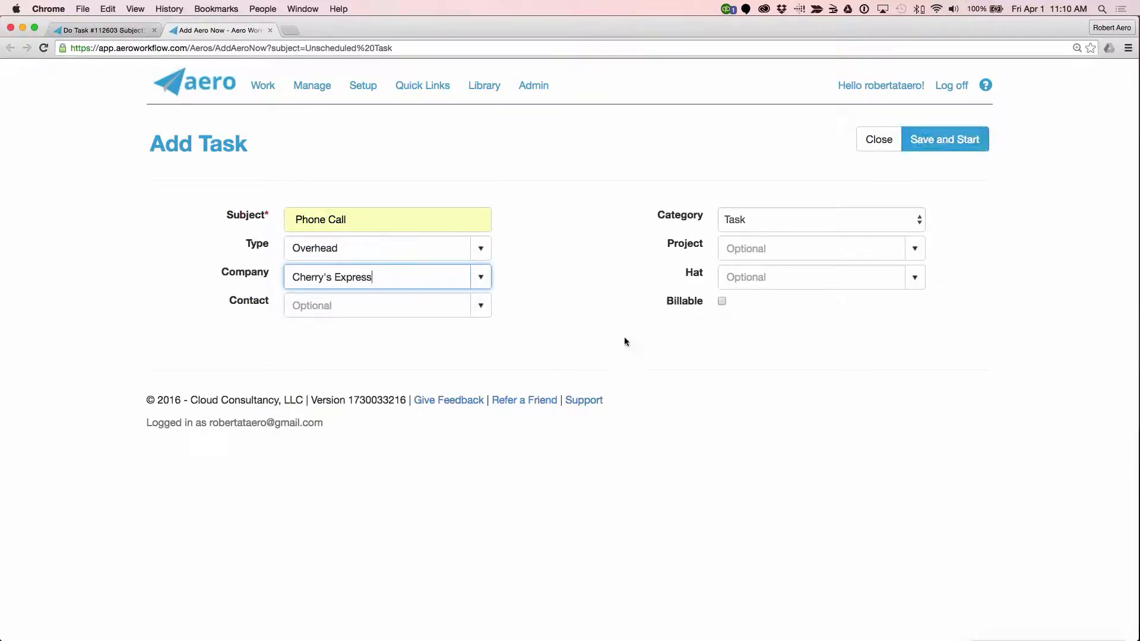
left_click(723, 301)
left_click(944, 139)
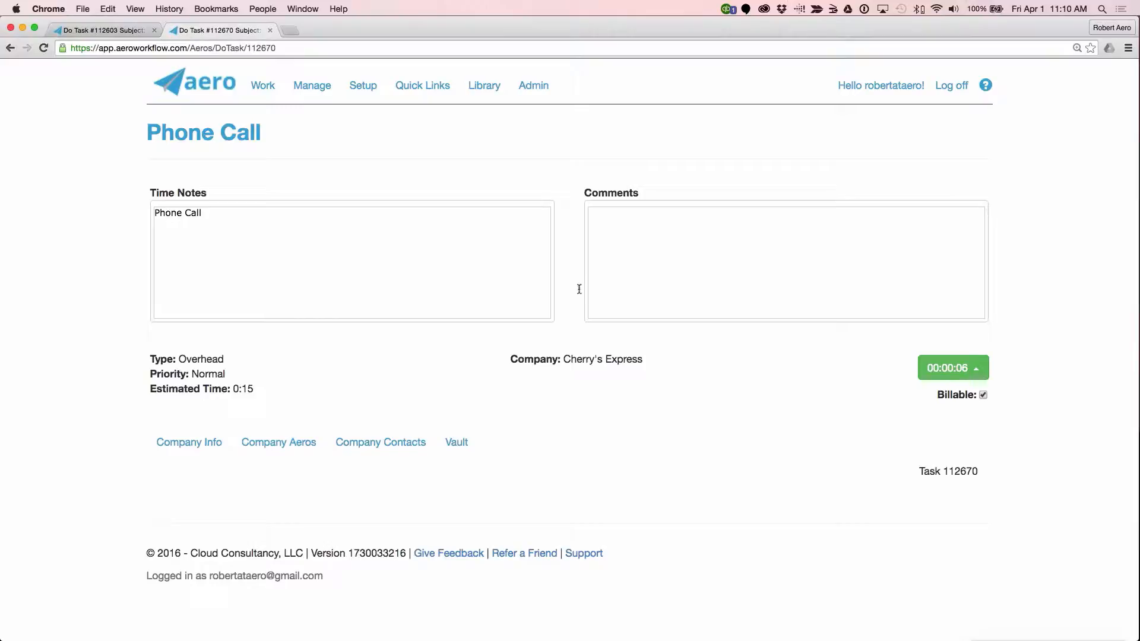
Step: Place the cursor in the Phone Call task's Comments, and view the BDC: Enter Bills timer in the other browser tab
left_click(725, 280)
left_click(116, 27)
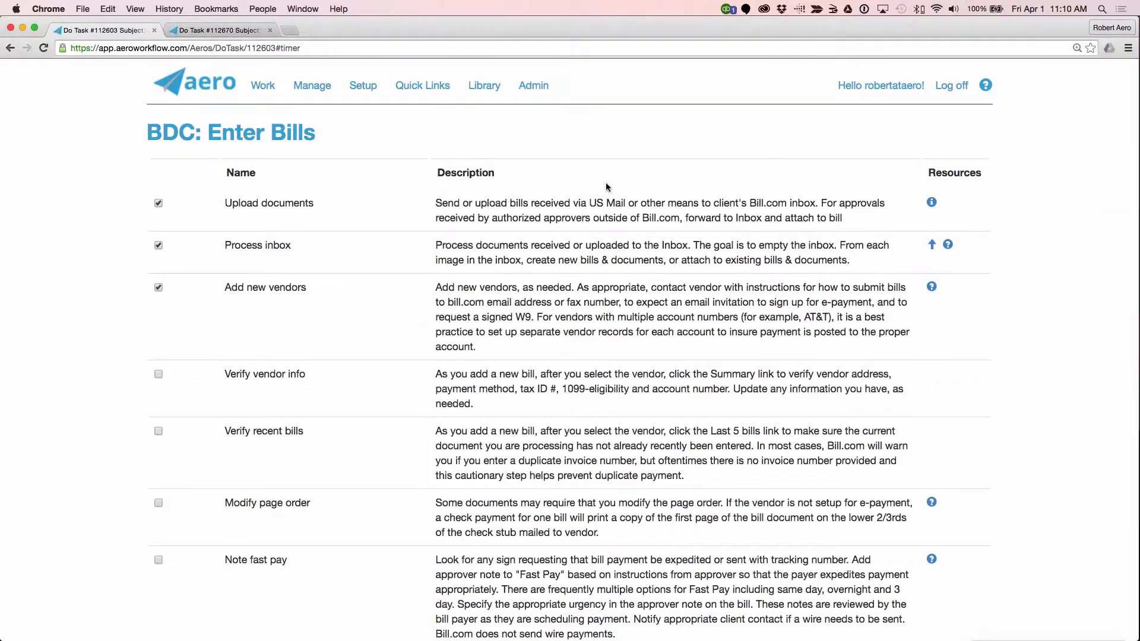
scroll(606, 183, "down", 15)
Step: Return to the Phone Call task and save it as completed
left_click(236, 29)
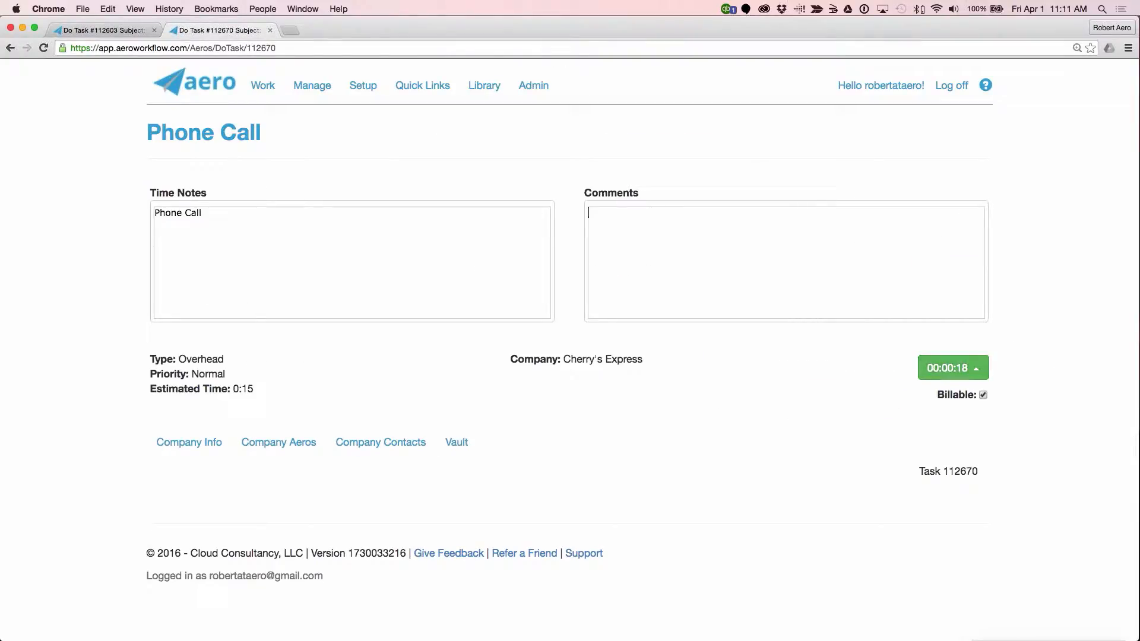
left_click(980, 373)
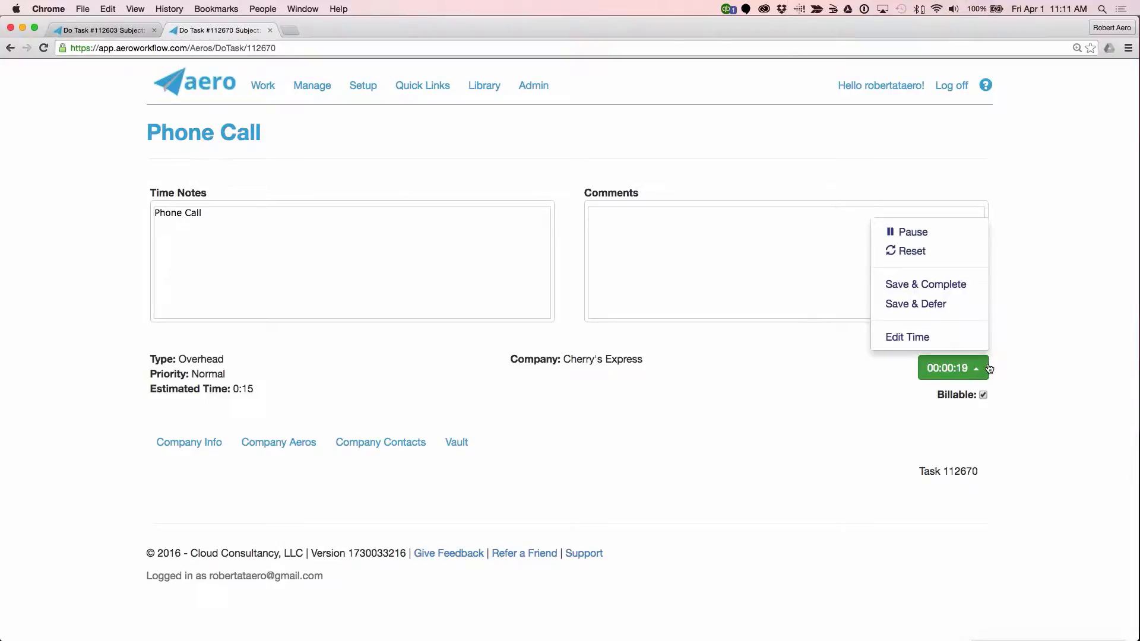
left_click(954, 284)
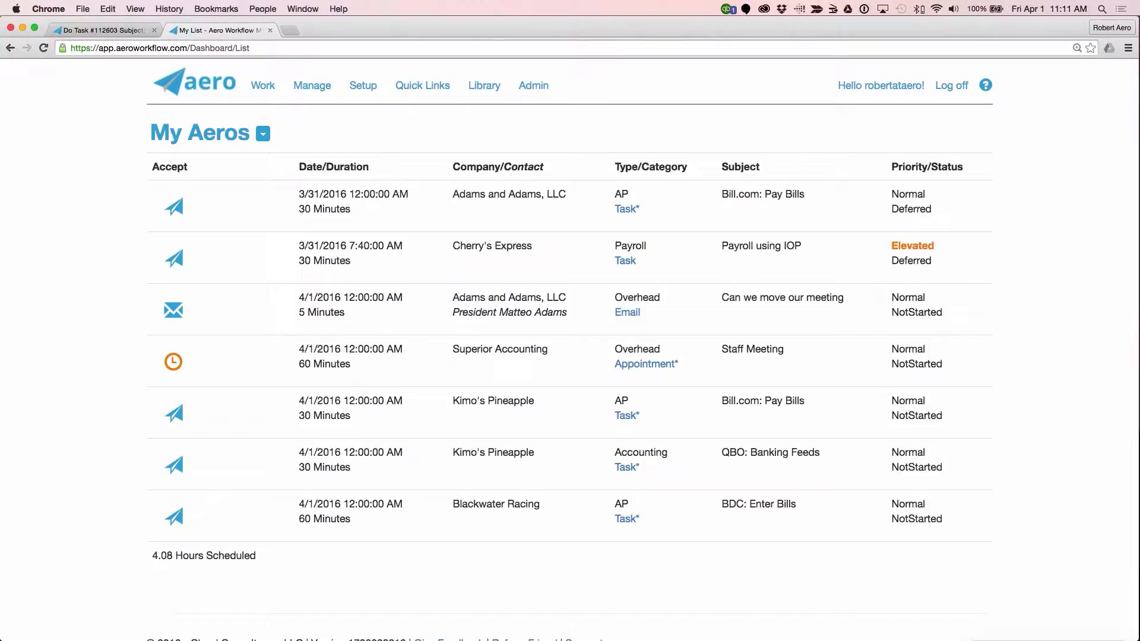
Step: Switch back to the BDC: Enter Bills task and restart its timer
left_click(110, 29)
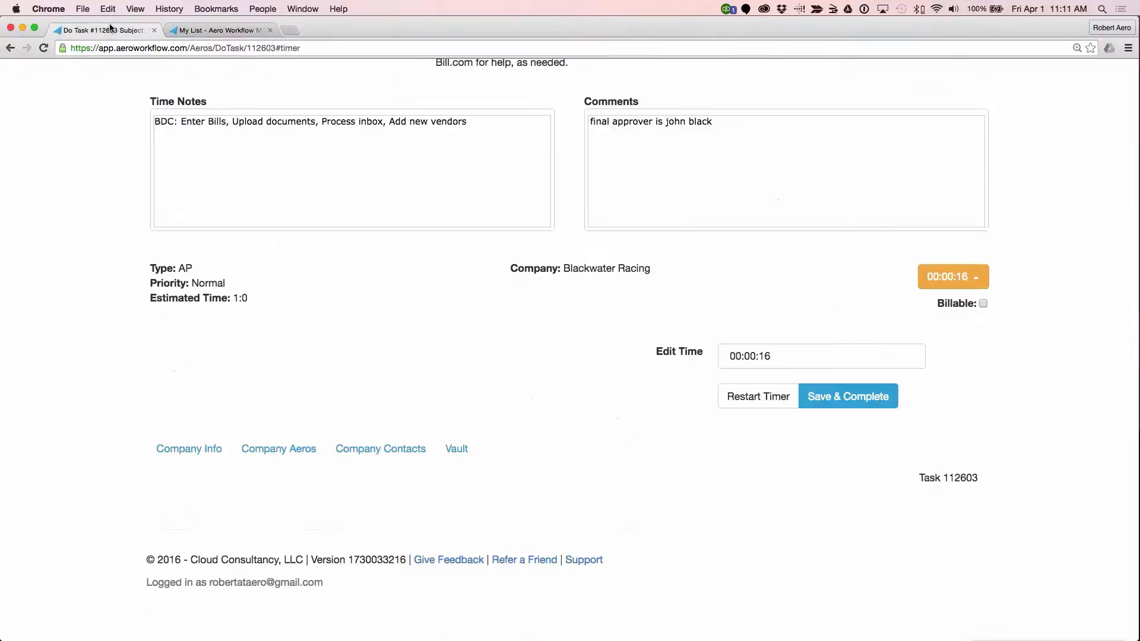
left_click(953, 277)
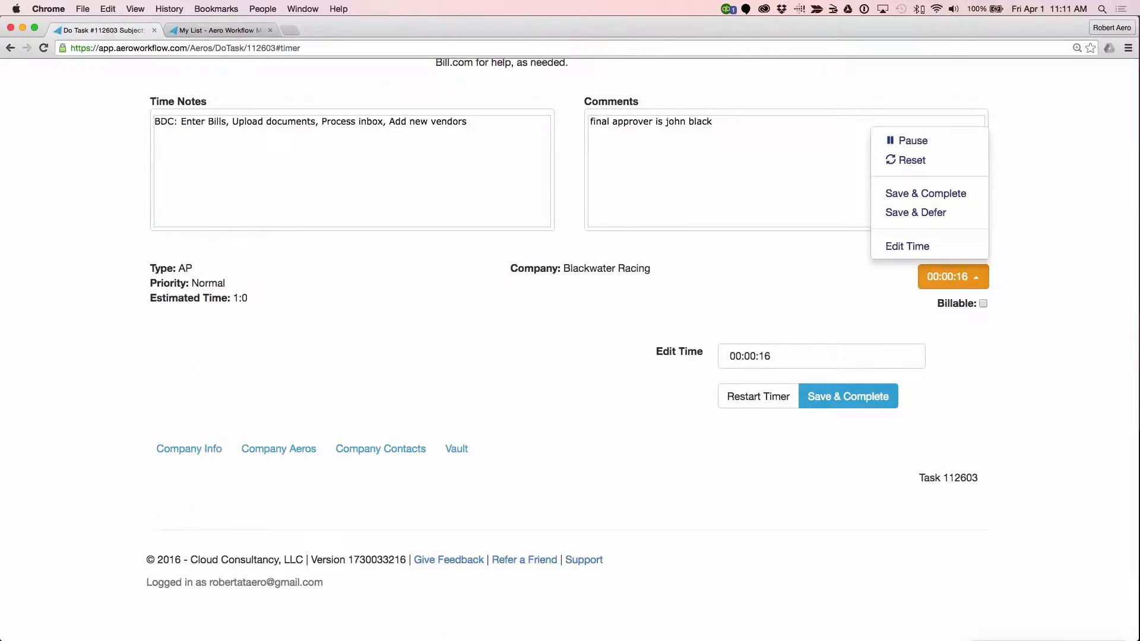
left_click(754, 397)
scroll(749, 404, "down", 15)
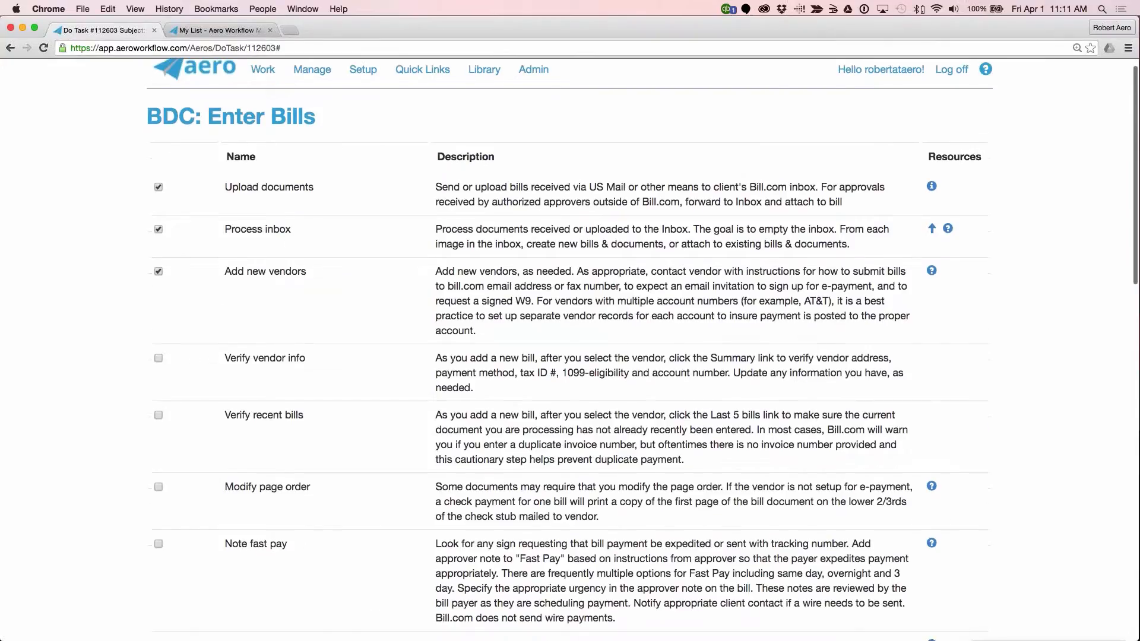
scroll(970, 378, "down", 1)
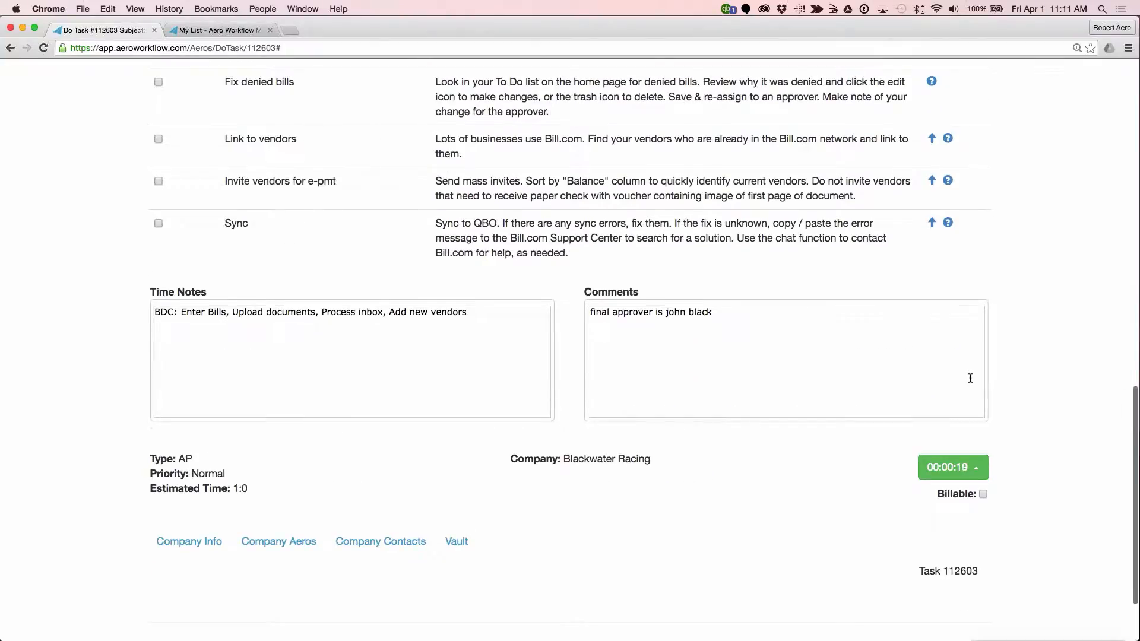
Step: Open the Cherry's Express Payroll using IOP task in the second browser tab, and stop the BDC: Enter Bills timer with Edit Time
left_click(224, 31)
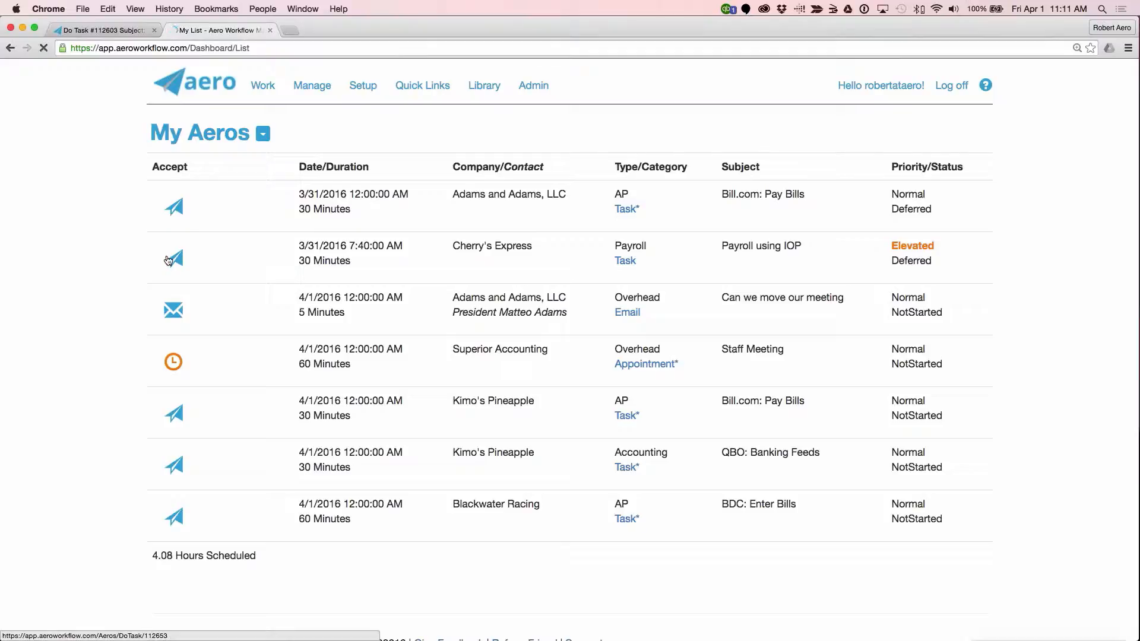
left_click(173, 259)
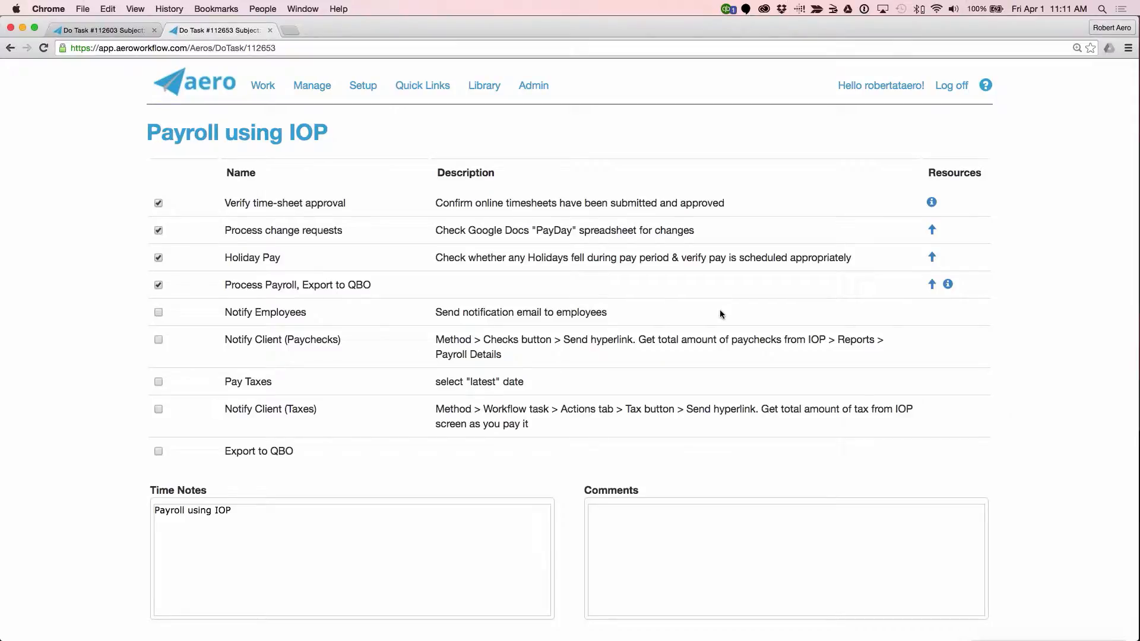
left_click(131, 31)
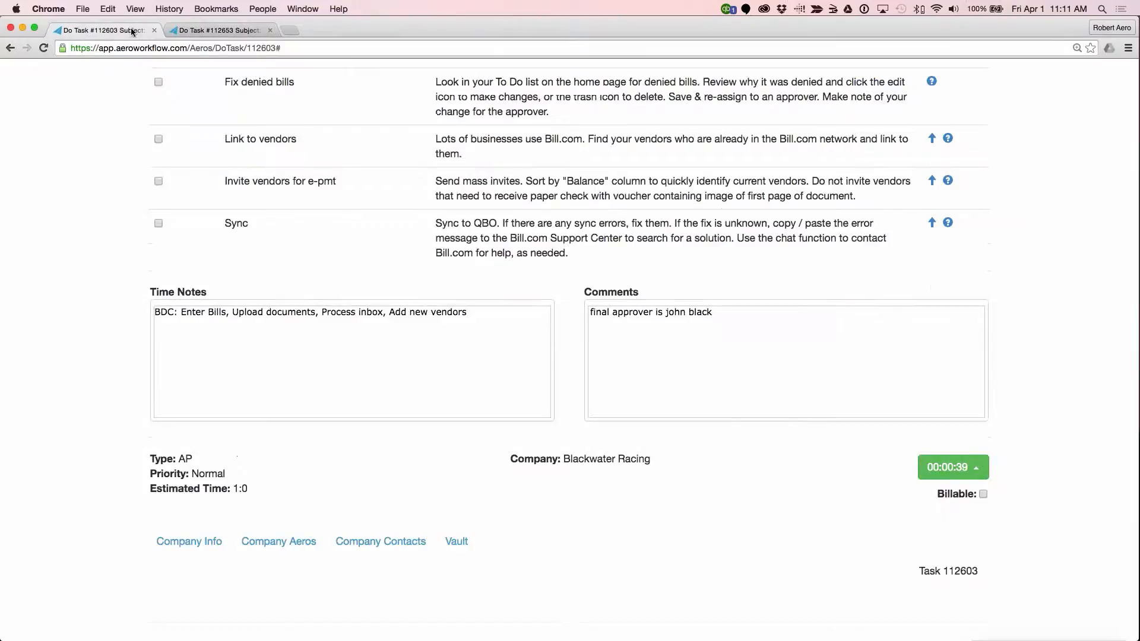
left_click(976, 474)
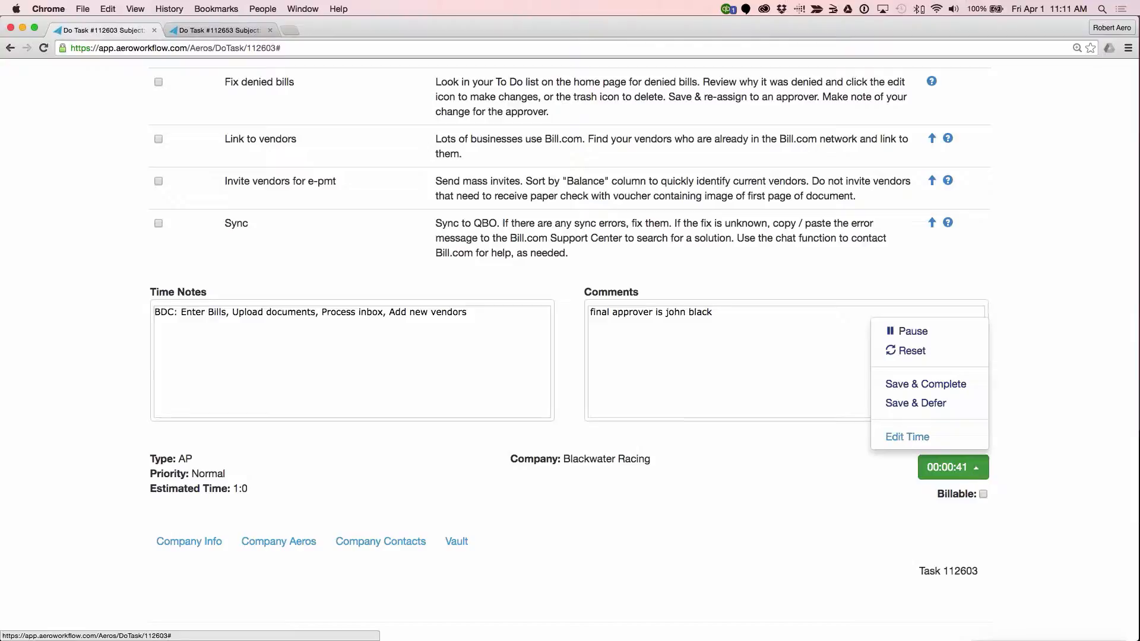
left_click(923, 437)
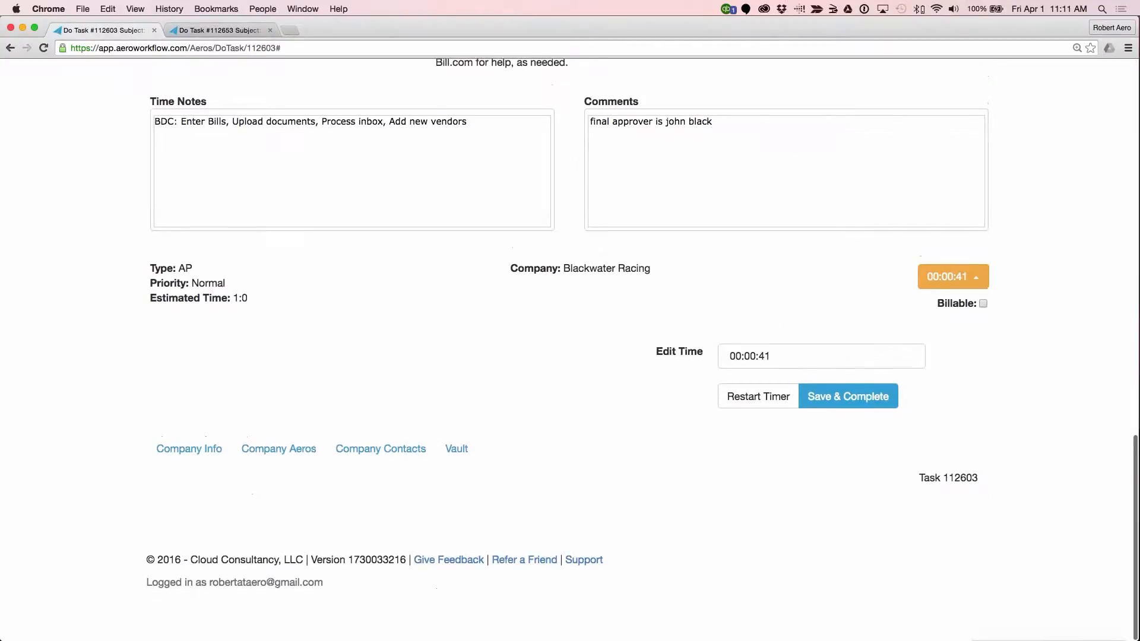
Step: View the Payroll using IOP task's timer, and restart the timer of the BDC: Enter Bills task
left_click(229, 31)
scroll(570, 350, "down", 5)
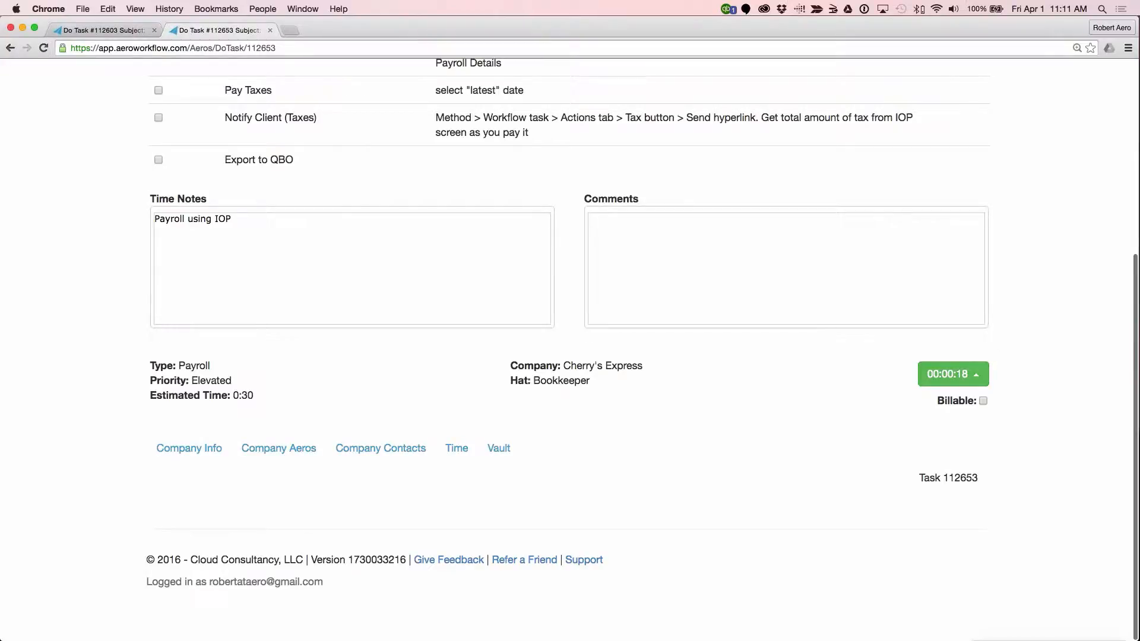
left_click(123, 28)
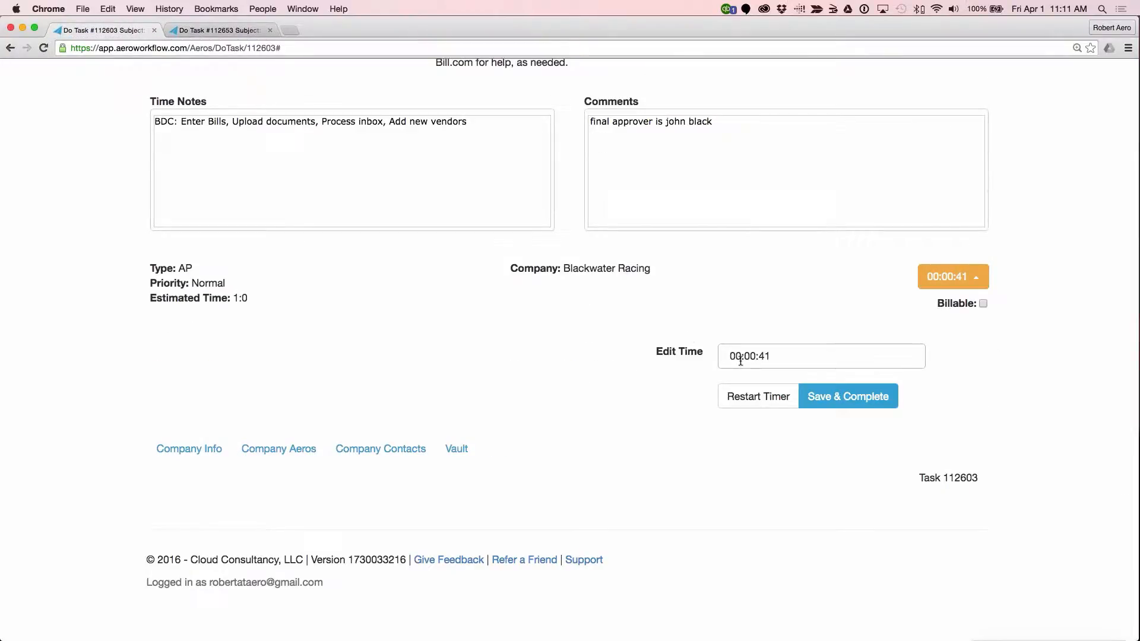
left_click(771, 406)
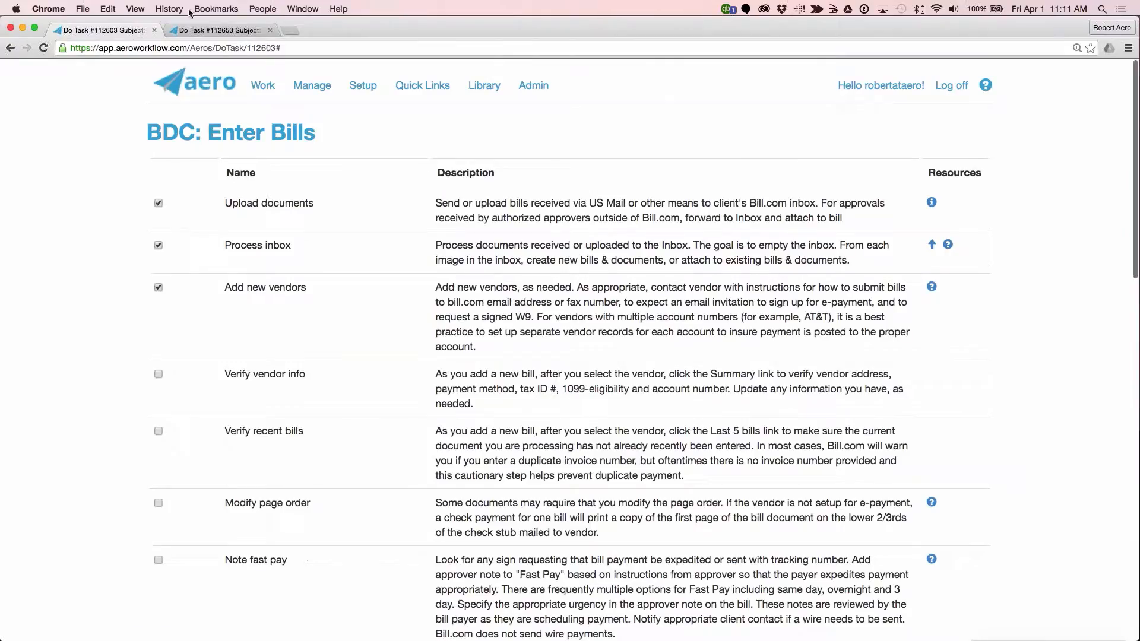
Step: Review the Payroll using IOP task, and close its browser tab while keeping BDC: Enter Bills open
left_click(214, 31)
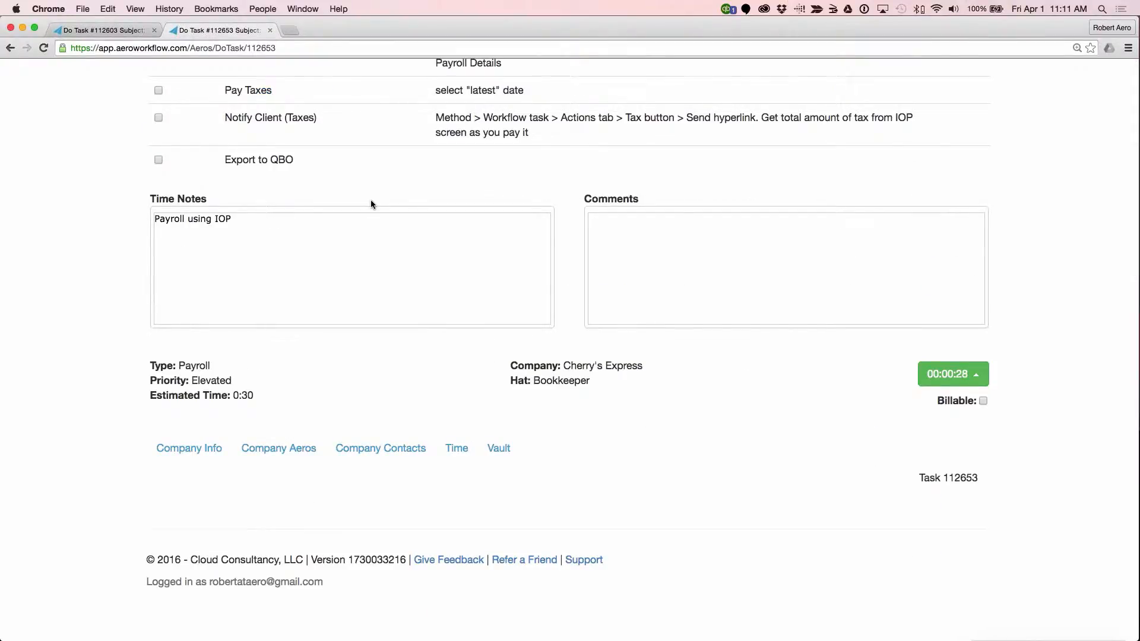
scroll(371, 202, "up", 5)
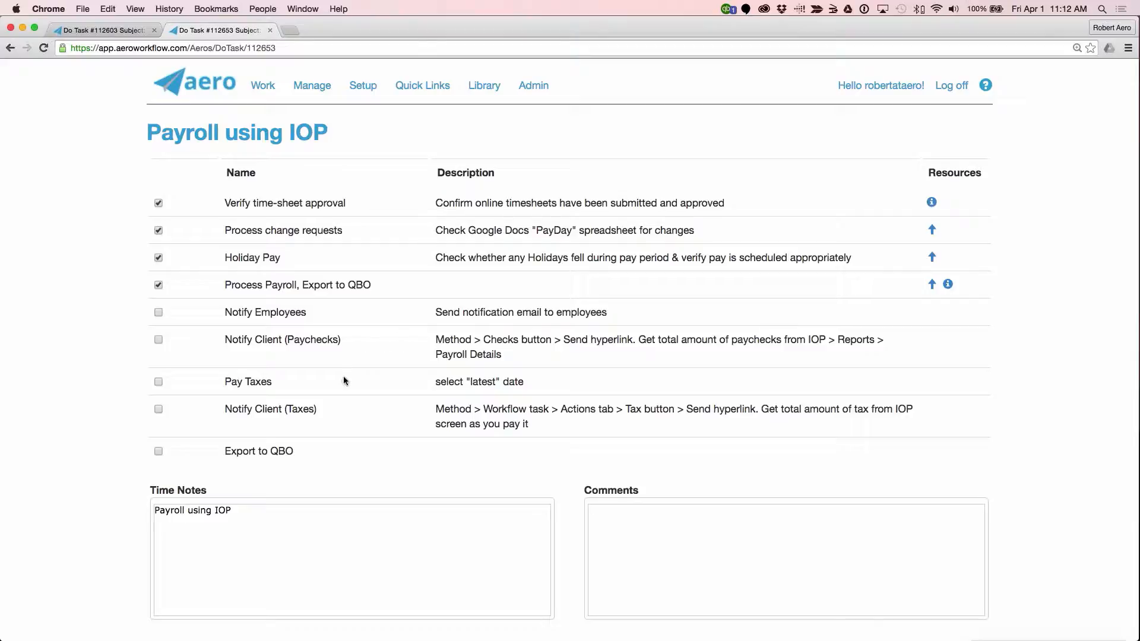
left_click(114, 31)
left_click(270, 30)
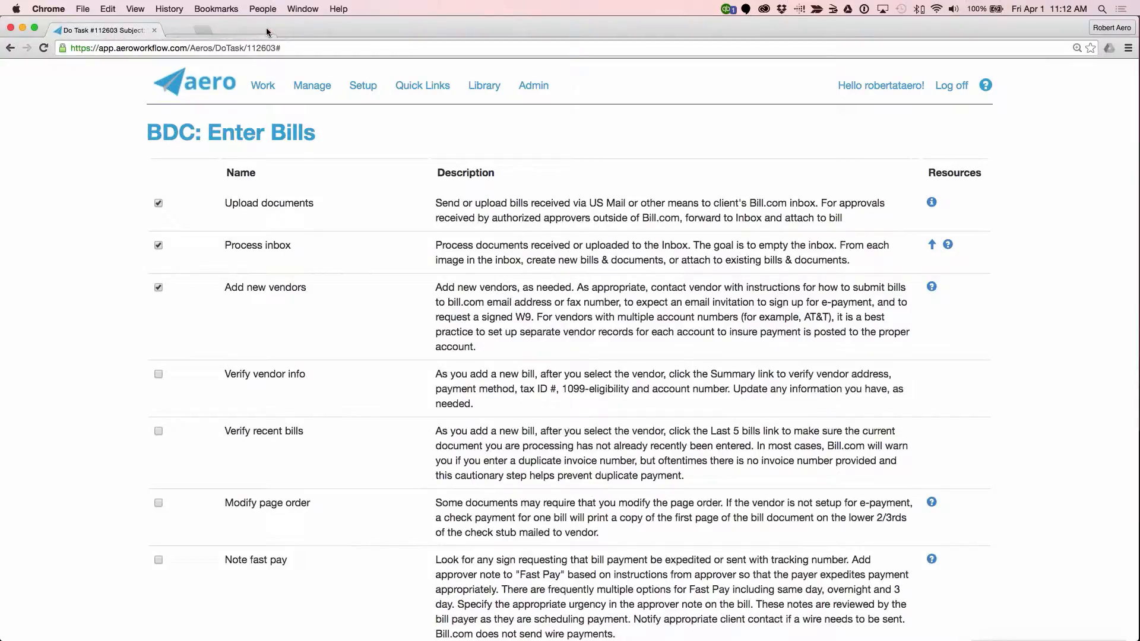
Step: View the timer options of the BDC: Enter Bills task, and open the company's Vault
scroll(263, 86, "down", 20)
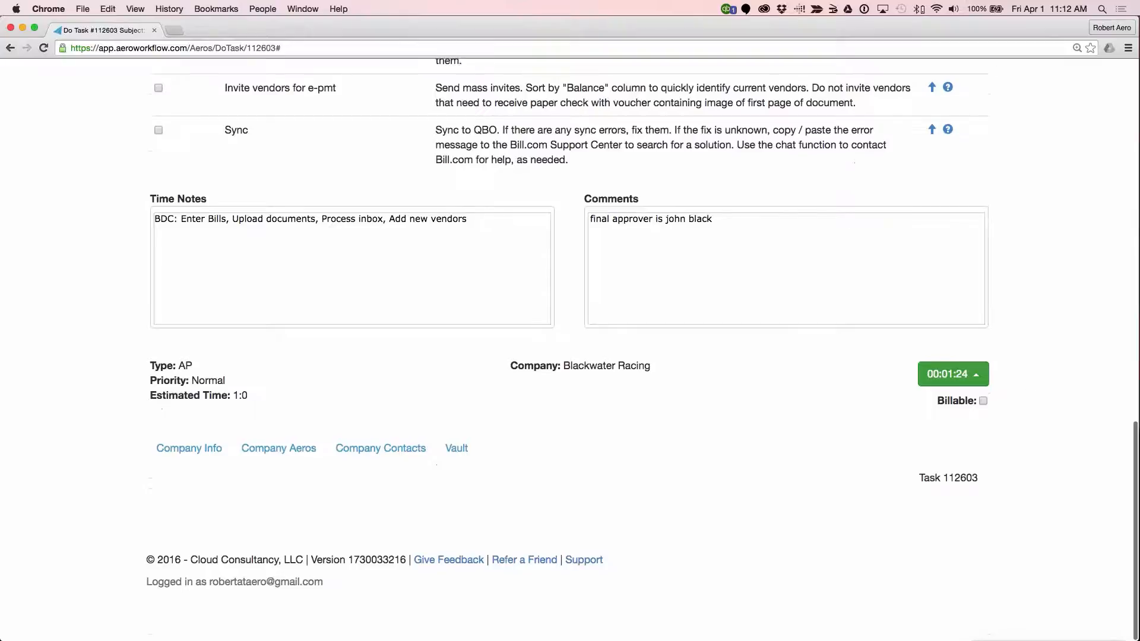
left_click(976, 371)
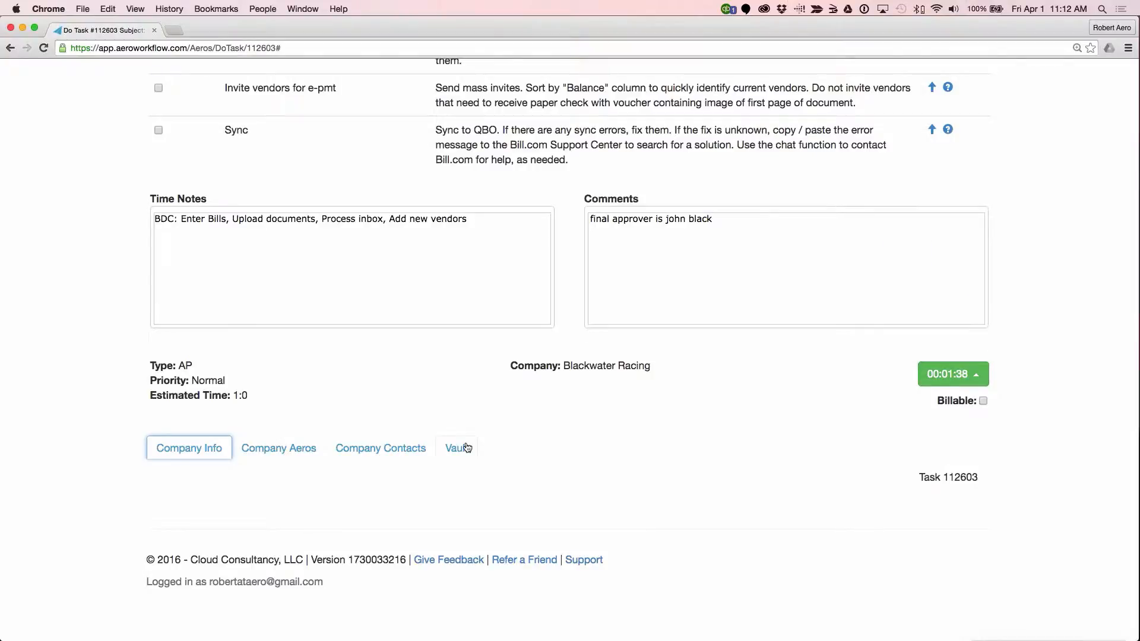
left_click(466, 448)
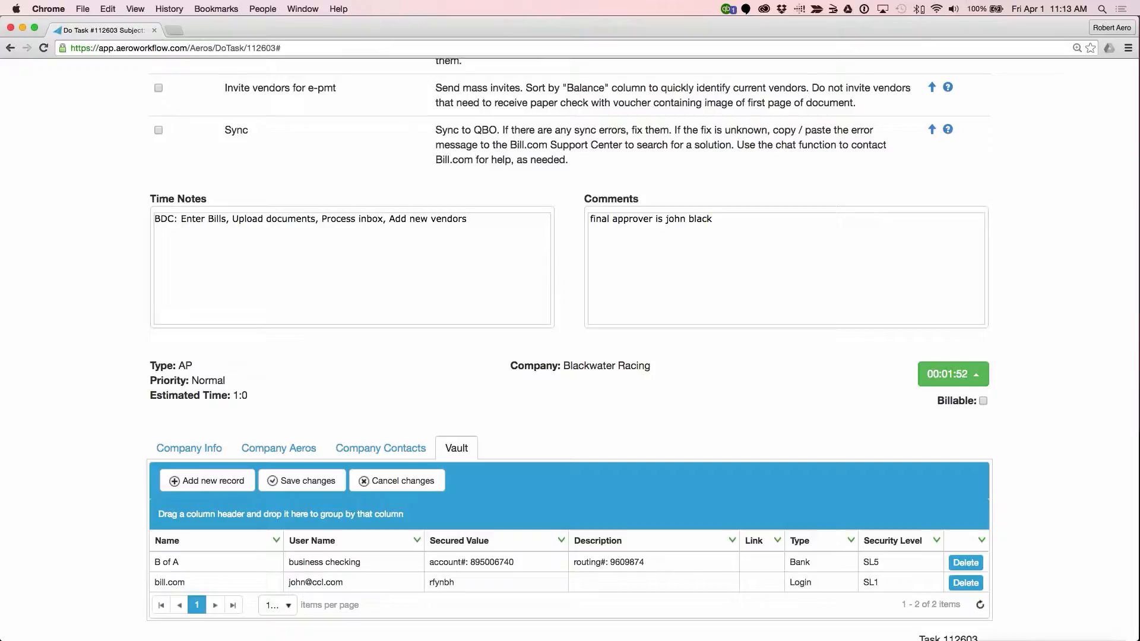
Step: Open Manage Companies in a new browser tab, and view the Blackwater Racing record down to its Vault
scroll(315, 85, "up", 20)
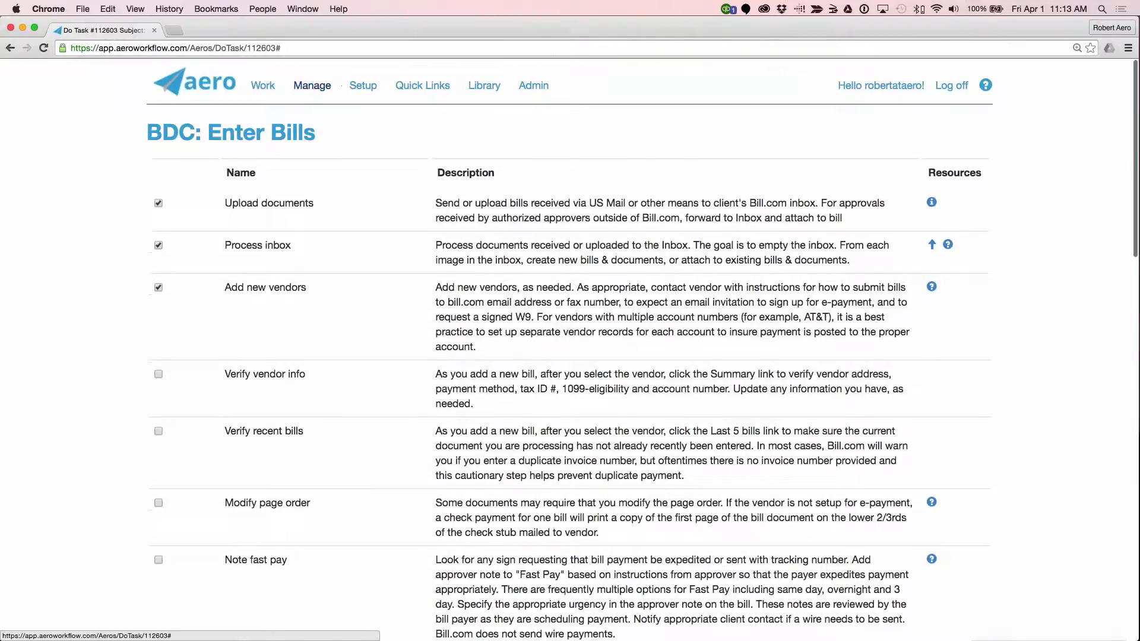
left_click(314, 85)
right_click(319, 158)
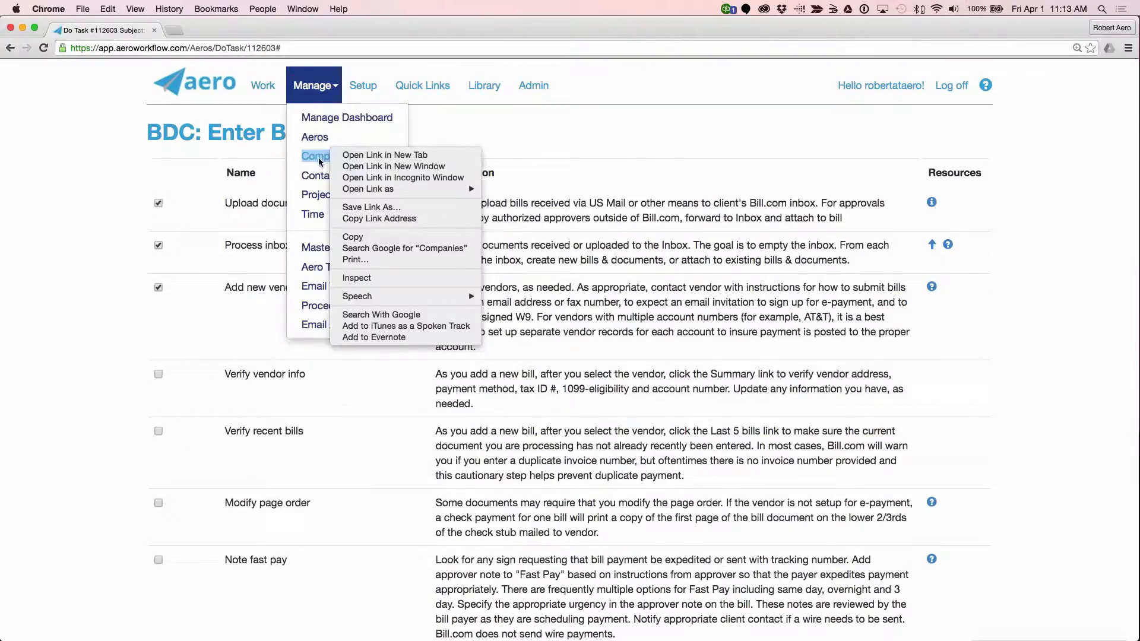
left_click(368, 155)
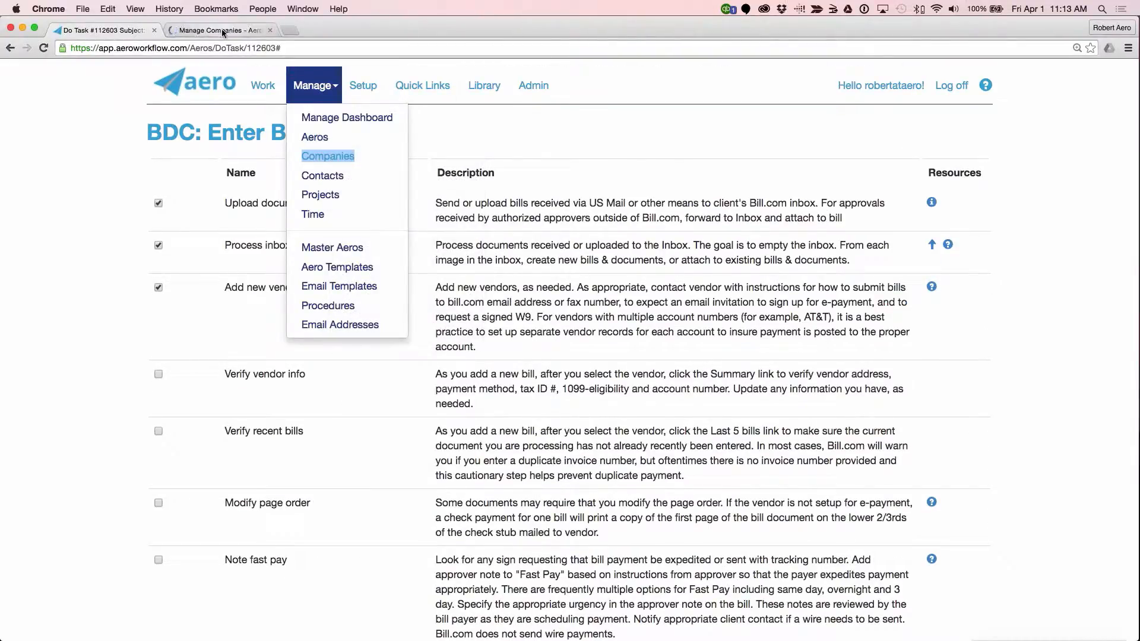
left_click(223, 31)
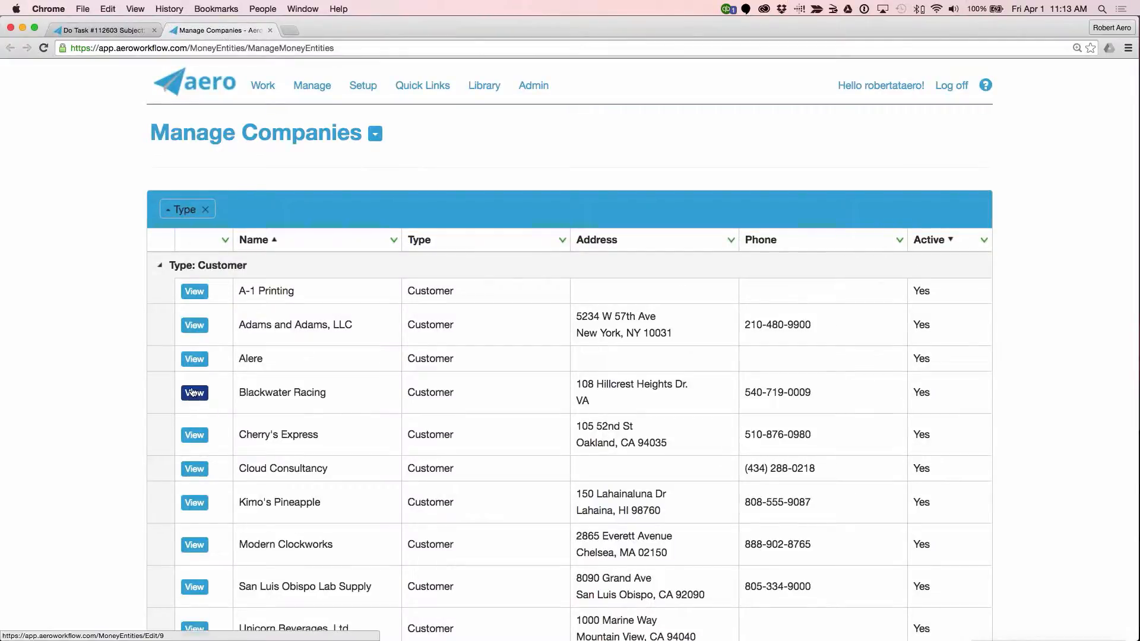
left_click(192, 392)
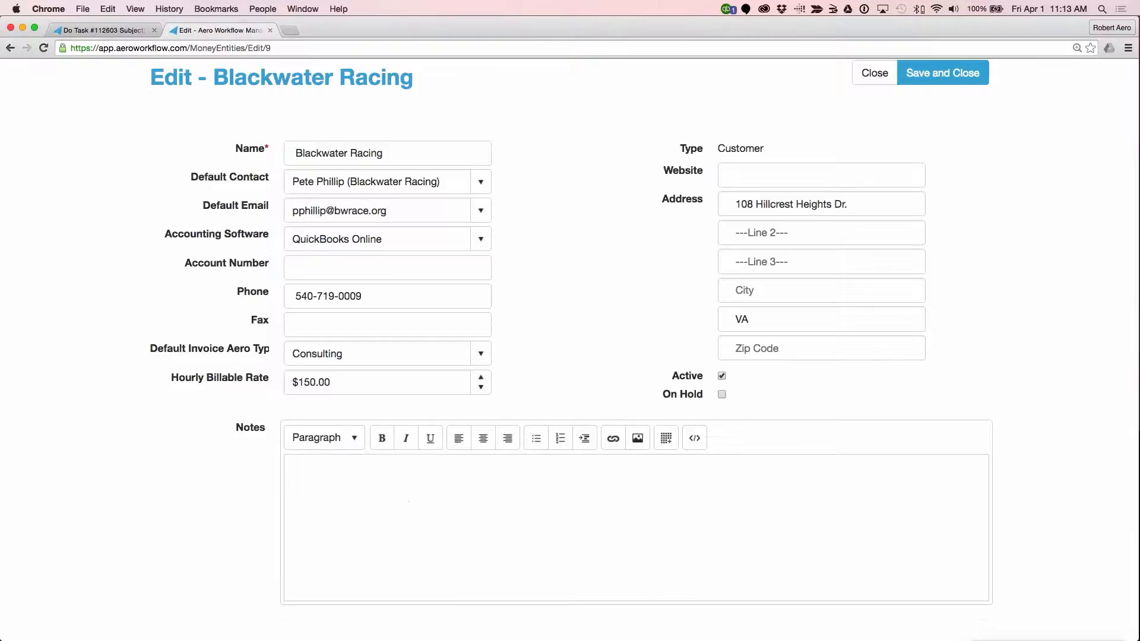
scroll(471, 400, "down", 3)
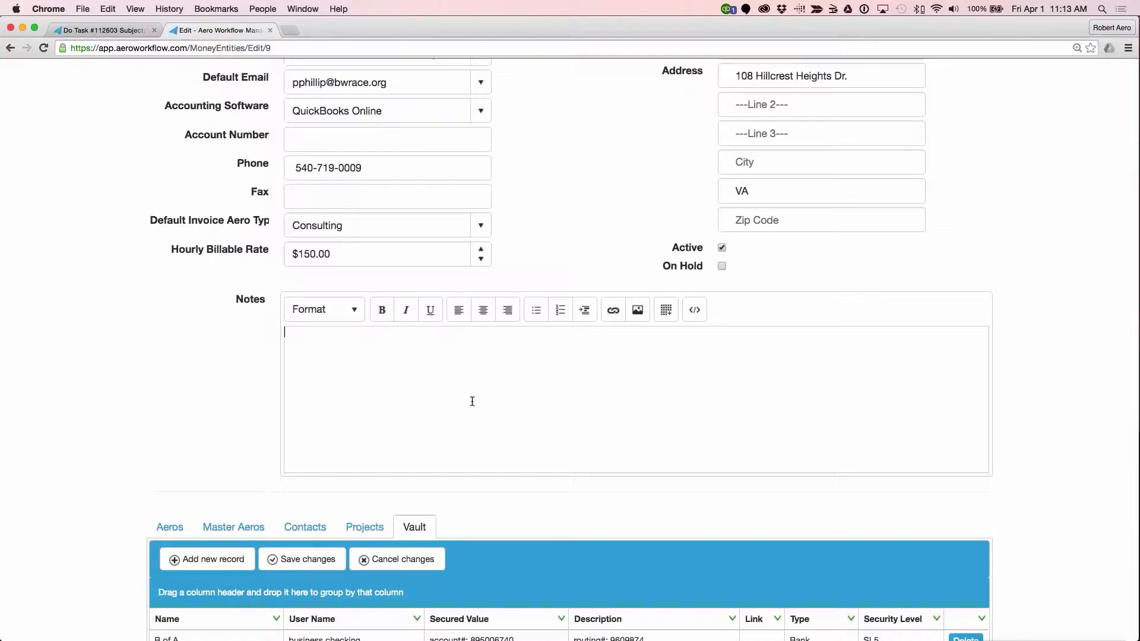
Step: Return to the BDC: Enter Bills task, and review its Company Info and Vault sections
left_click(91, 30)
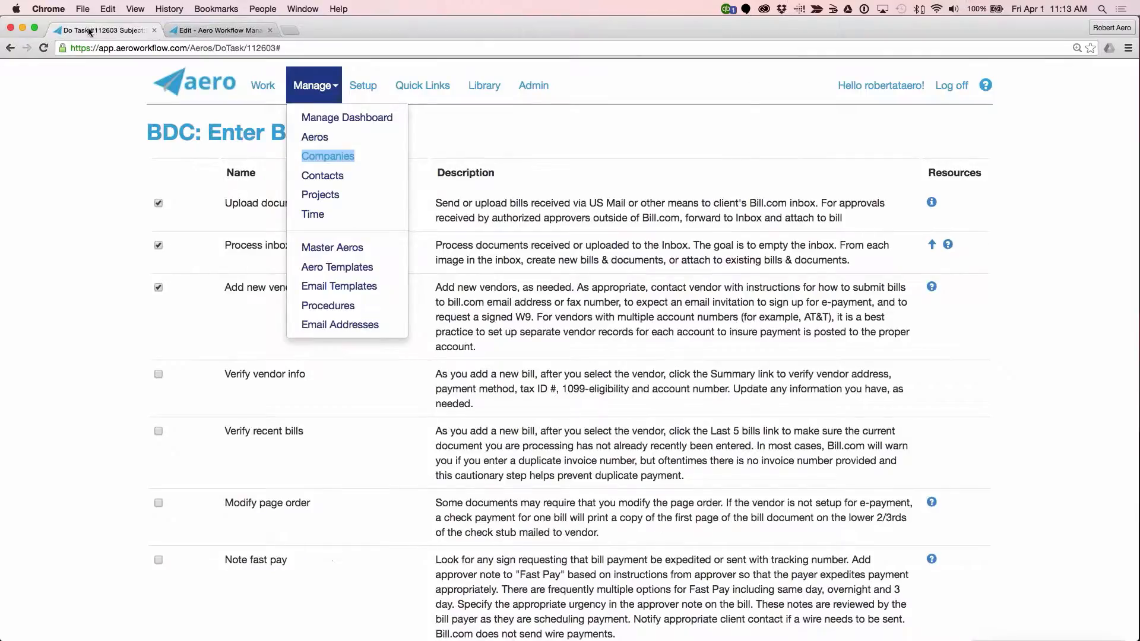
scroll(474, 250, "down", 15)
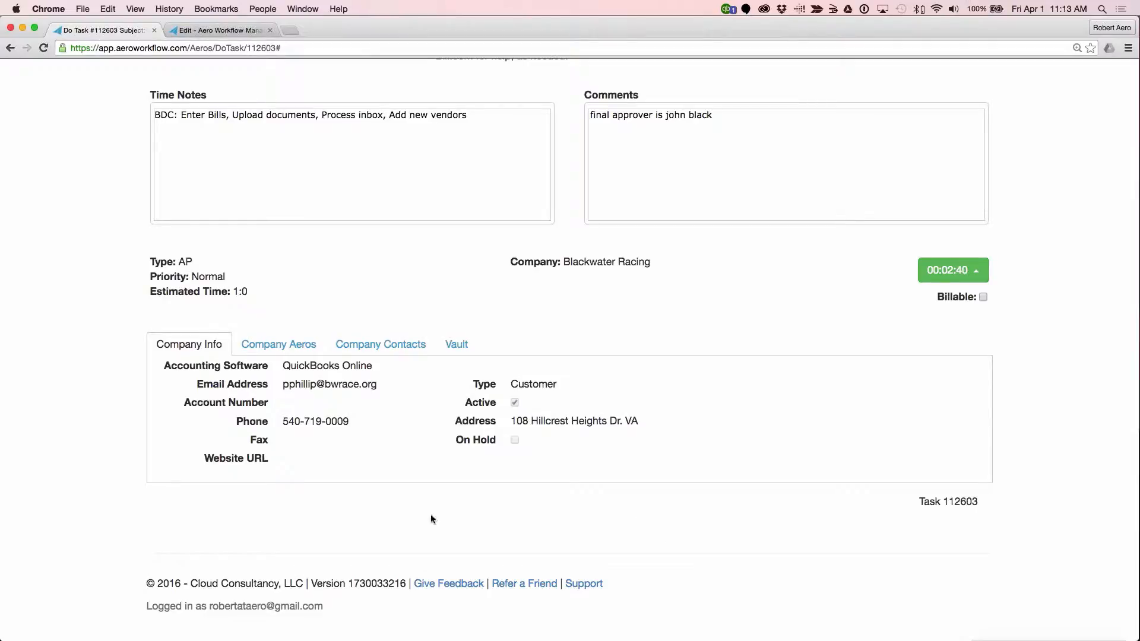
left_click(456, 344)
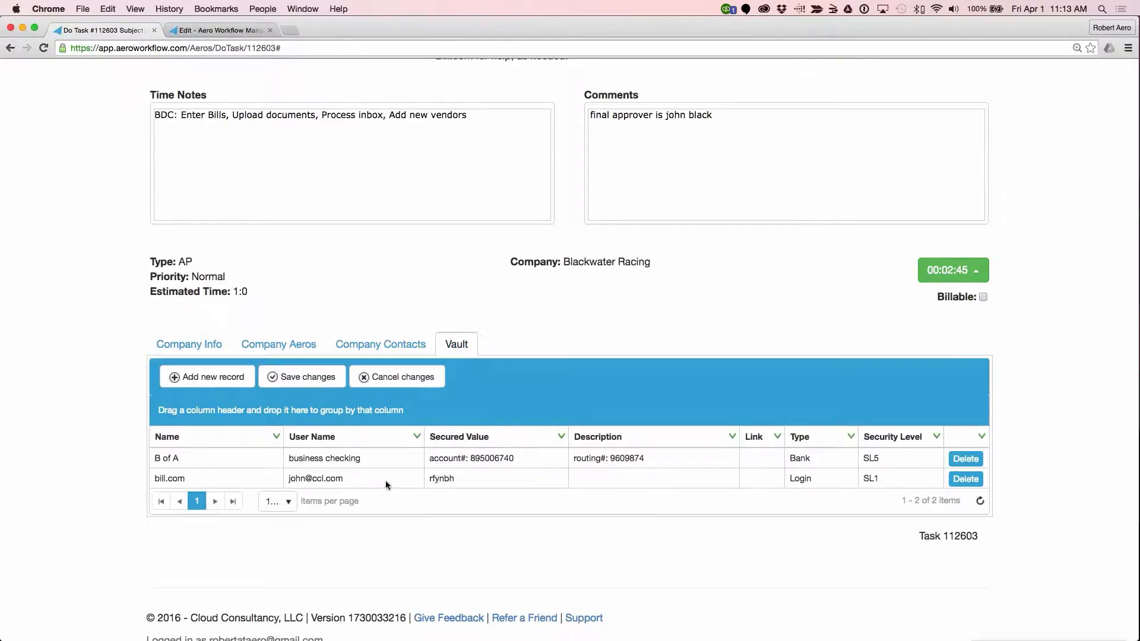
Step: Filter the Vault records by User Name values that contain "check"
left_click(418, 437)
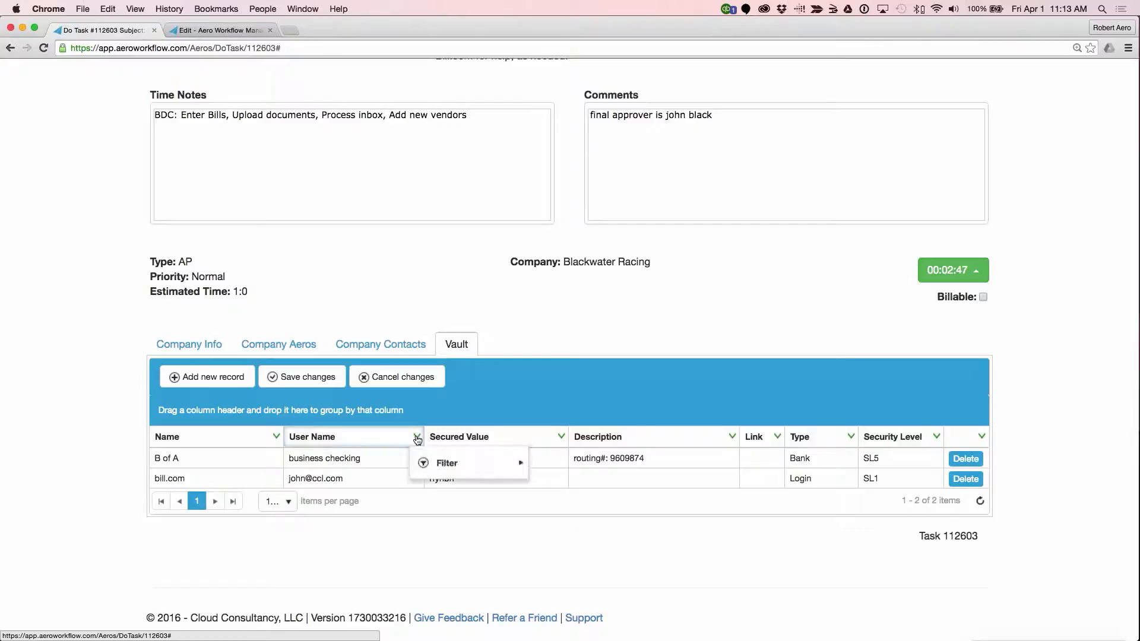
mouse_move(459, 558)
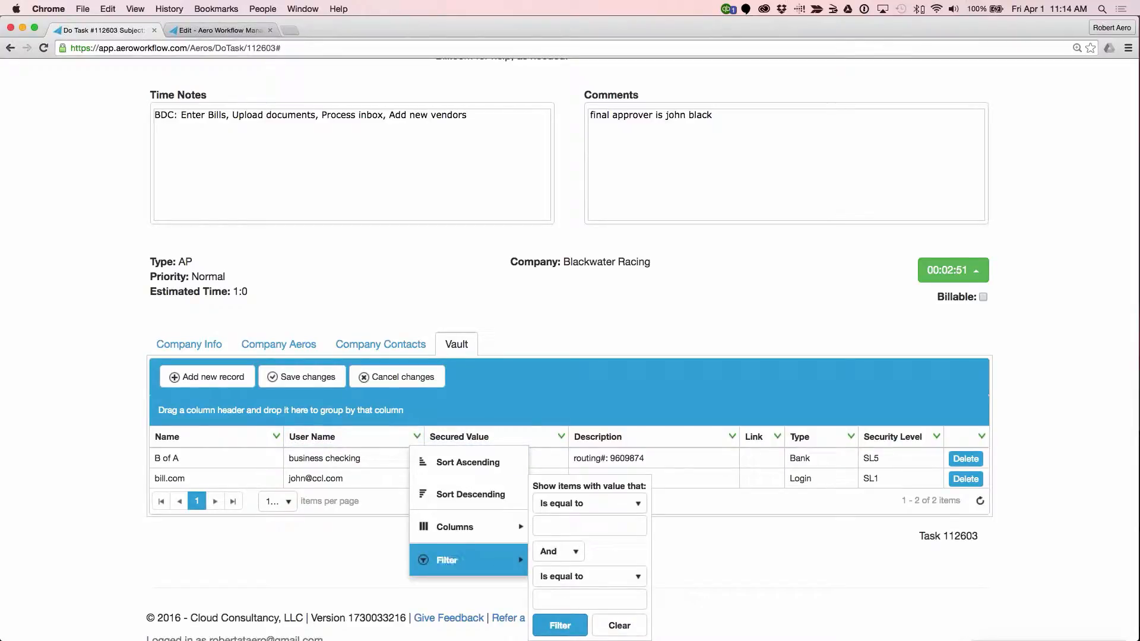
left_click(594, 504)
left_click(580, 573)
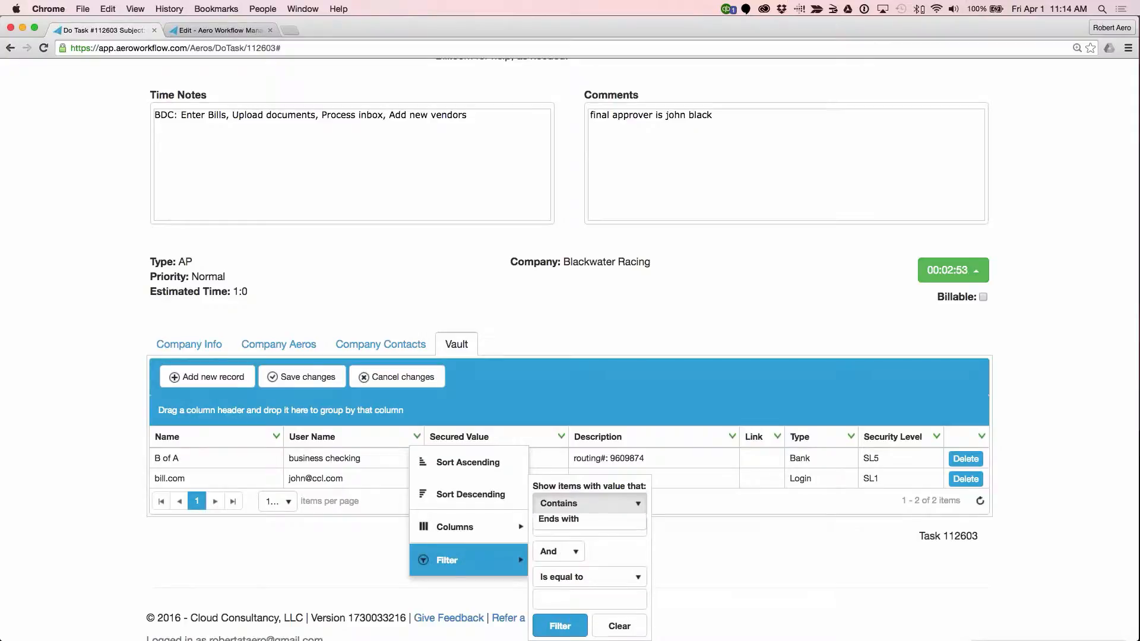
left_click(591, 528)
type("check")
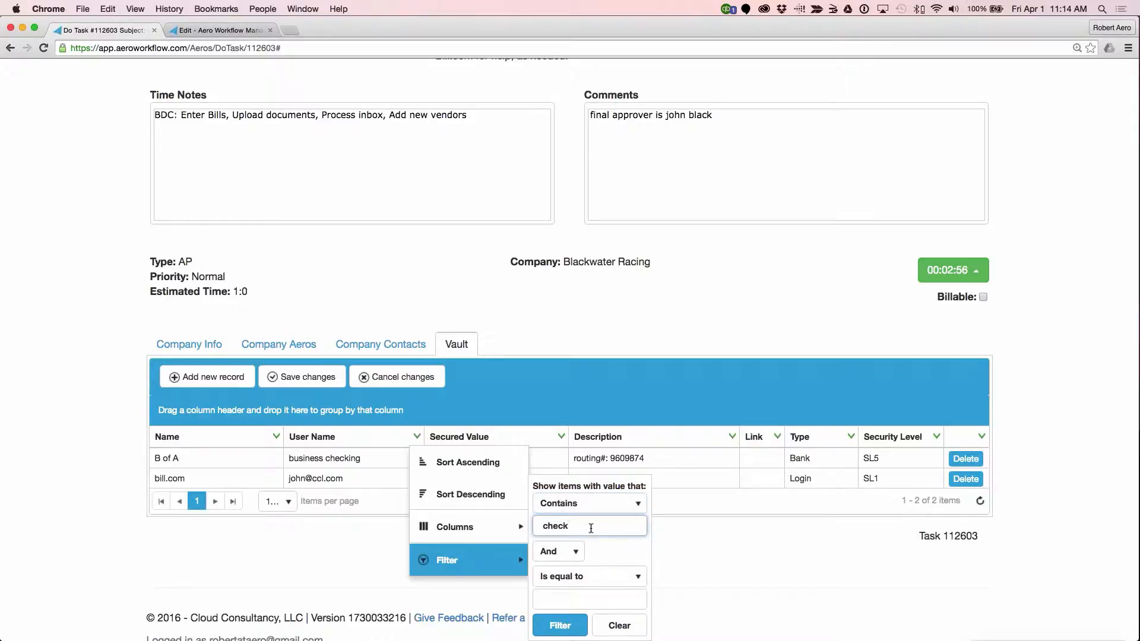
left_click(571, 626)
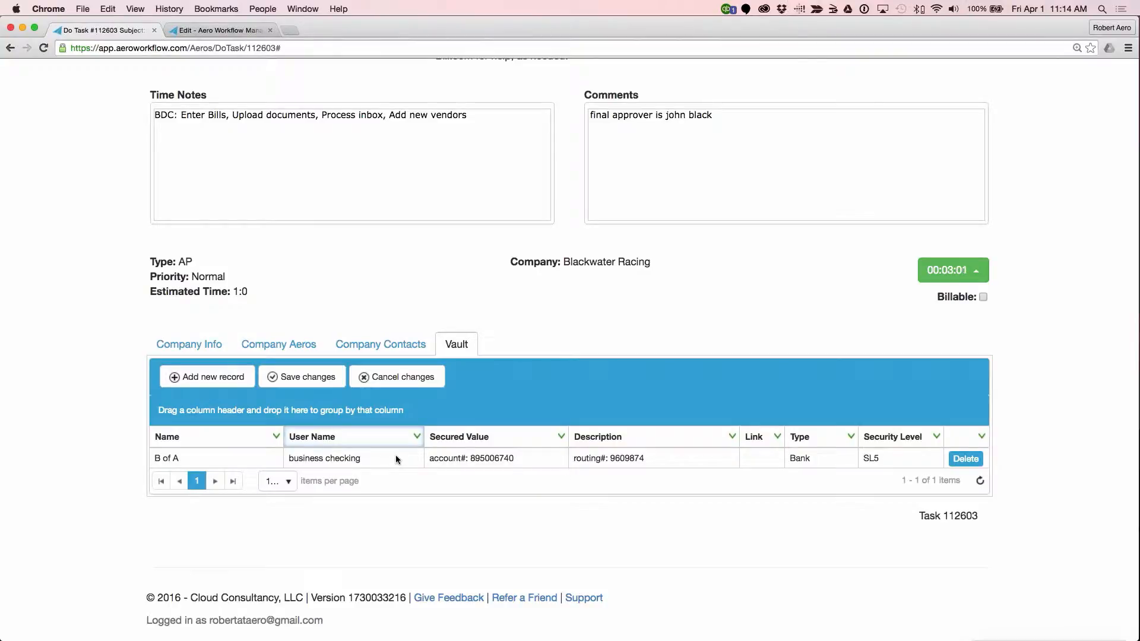
Step: Inspect the B of A record's user name and security level, and clear the User Name filter
left_click(274, 437)
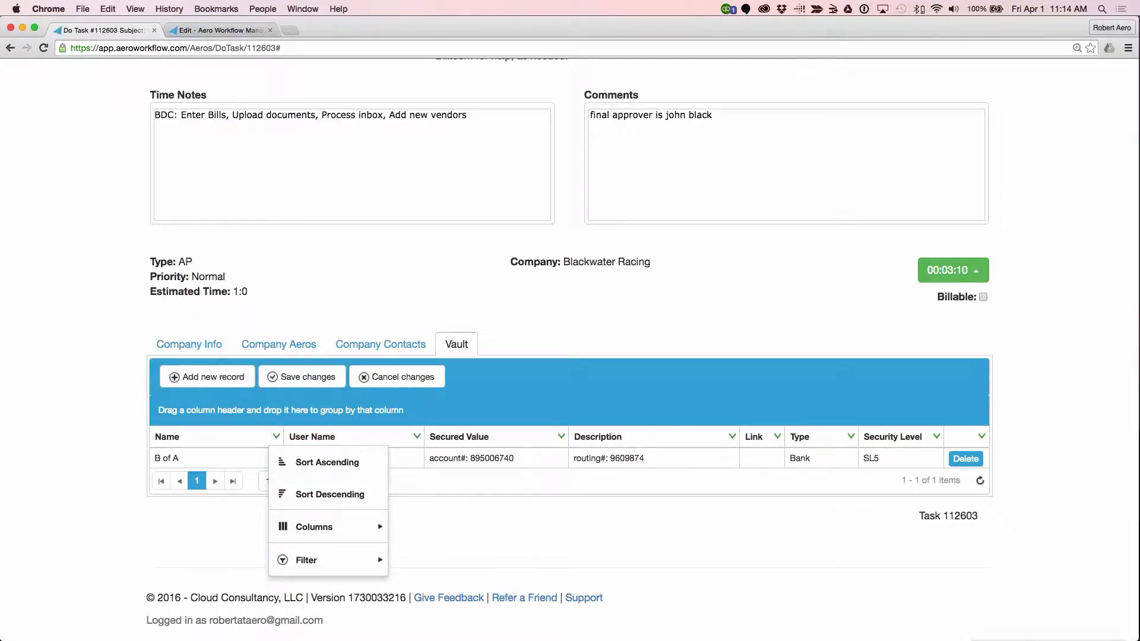
left_click(514, 546)
left_click(395, 458)
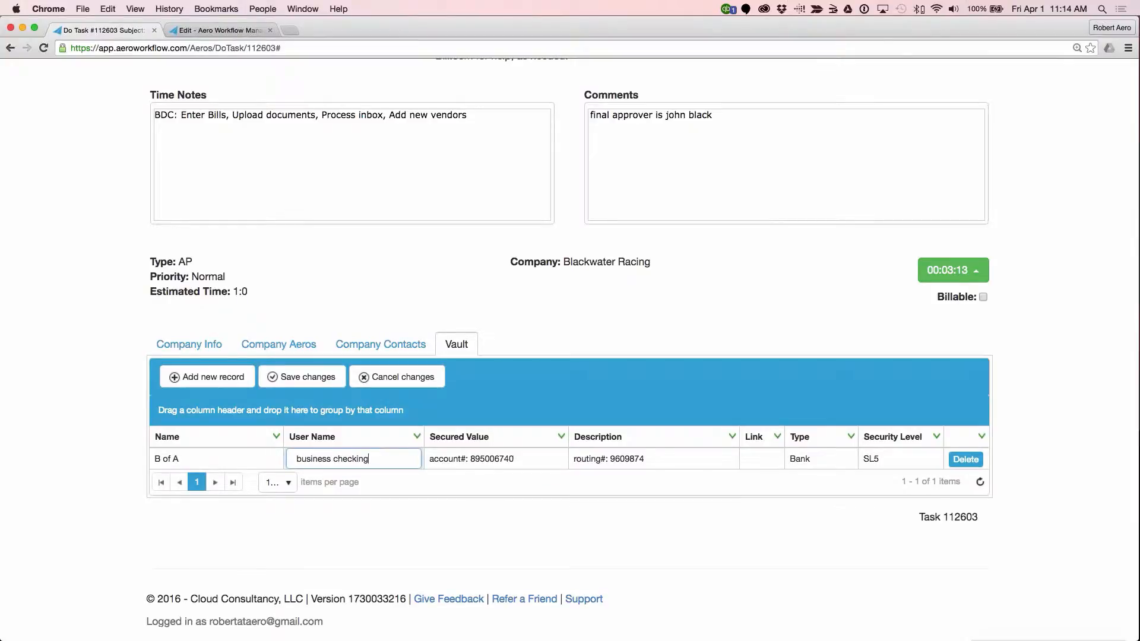
left_click(929, 464)
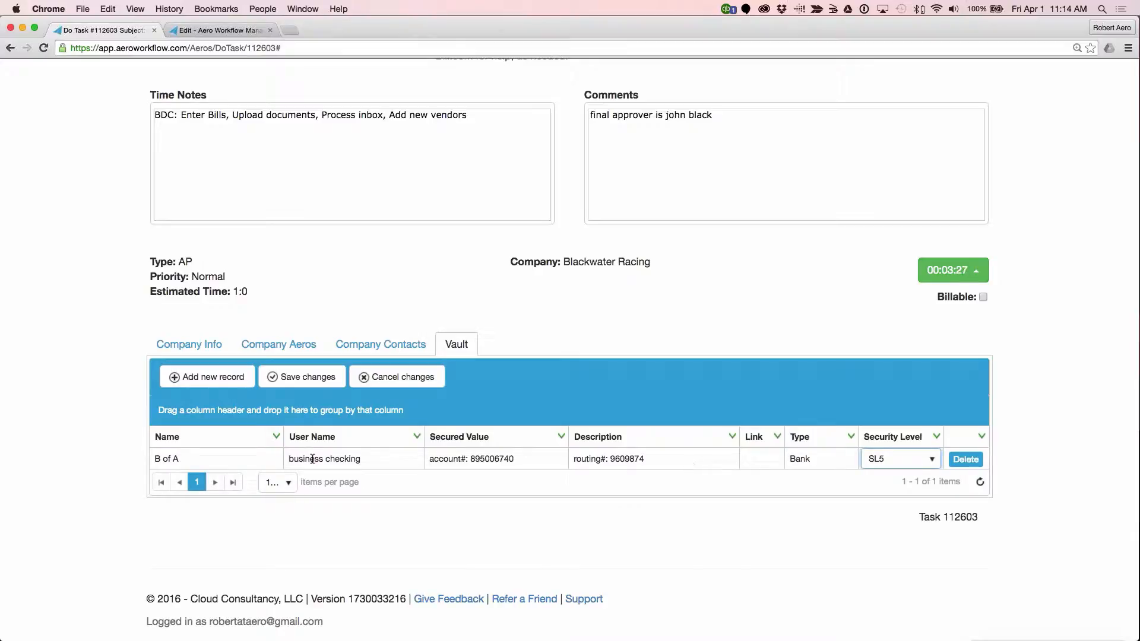
left_click(980, 481)
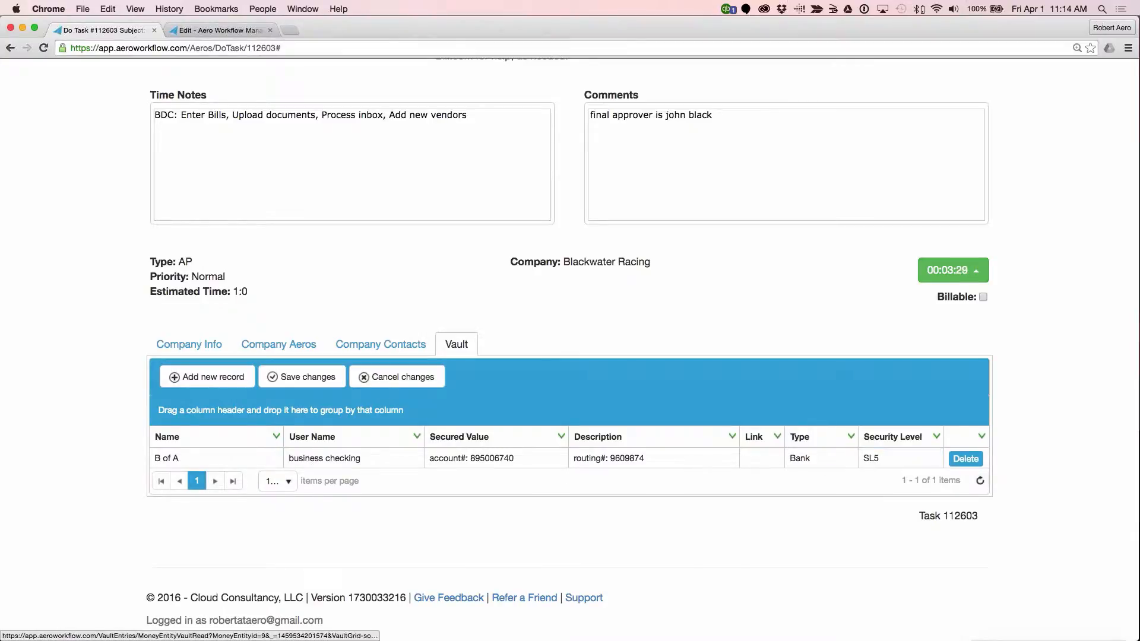
left_click(417, 436)
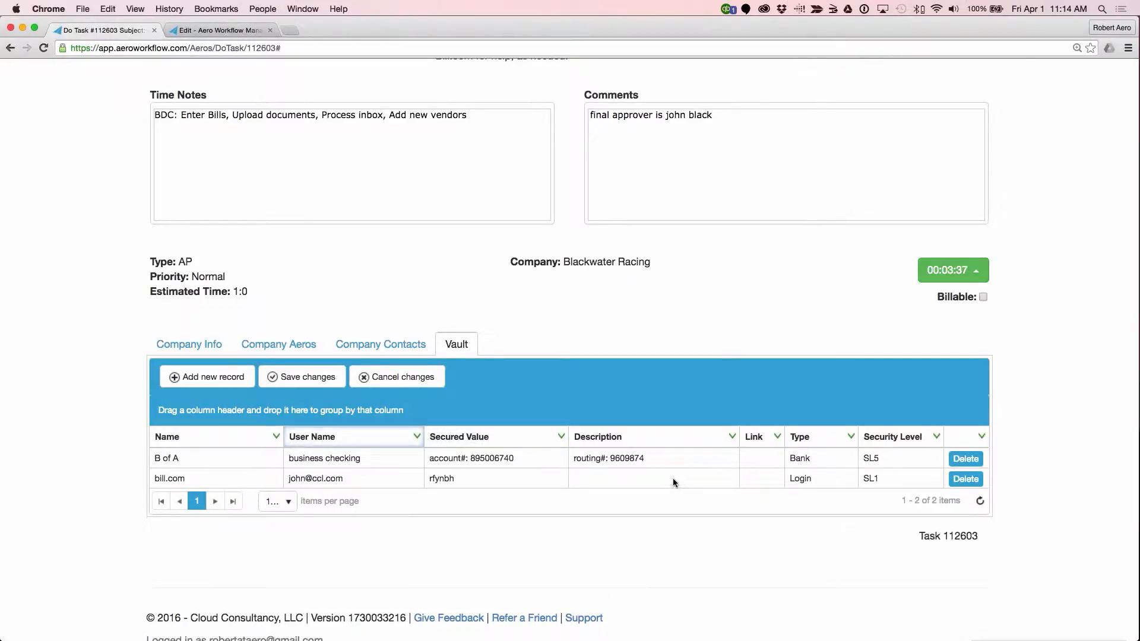
Step: Check the bill.com record's security level, view Company Info, and return to the Vault
left_click(897, 479)
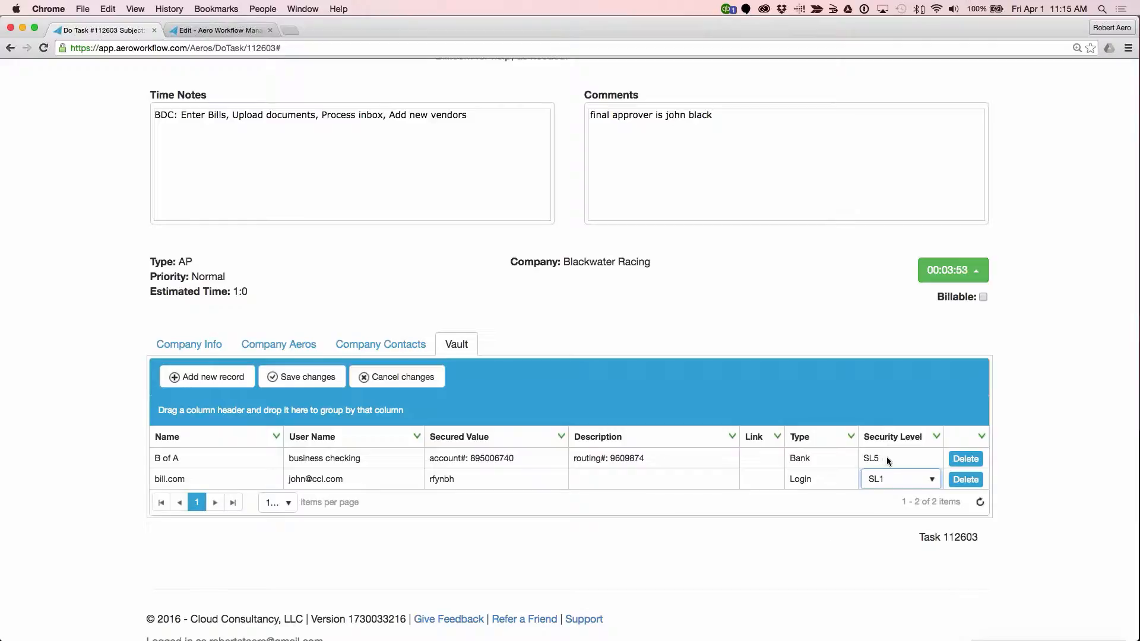
left_click(189, 344)
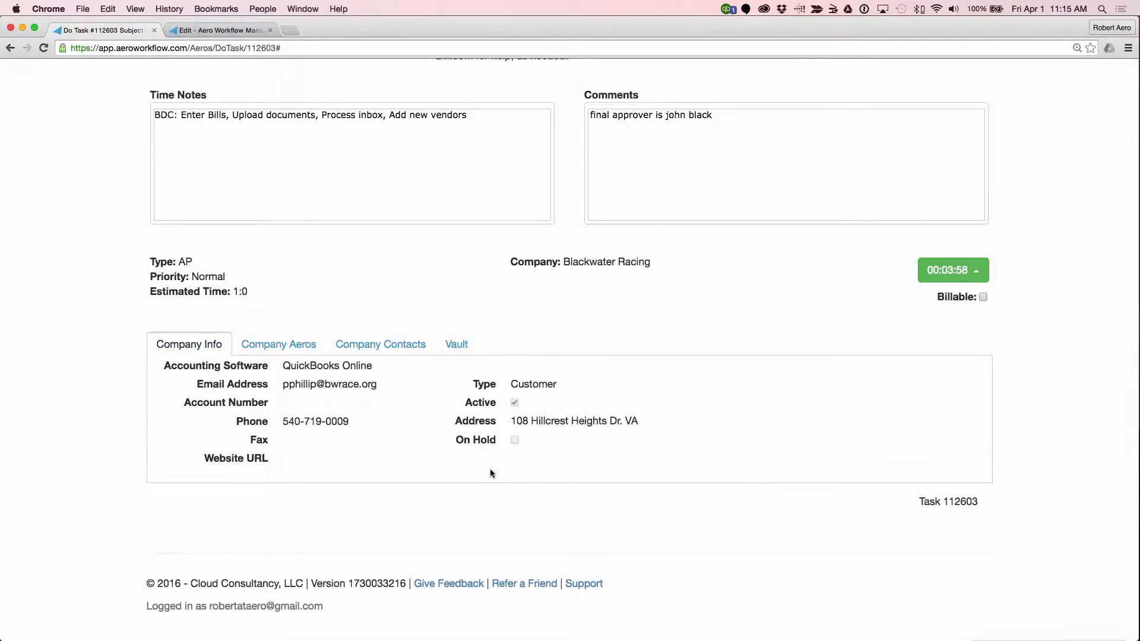
left_click(461, 346)
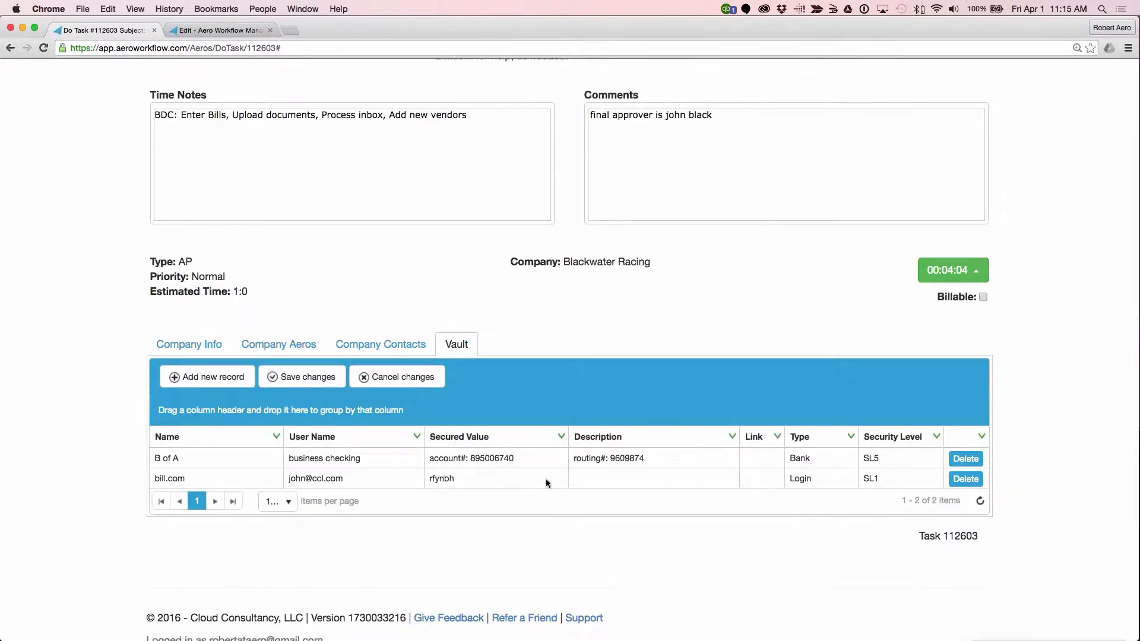
Step: Switch to the browser tab with the Blackwater Racing record, and open a Create New Task form from there
scroll(546, 478, "up", 10)
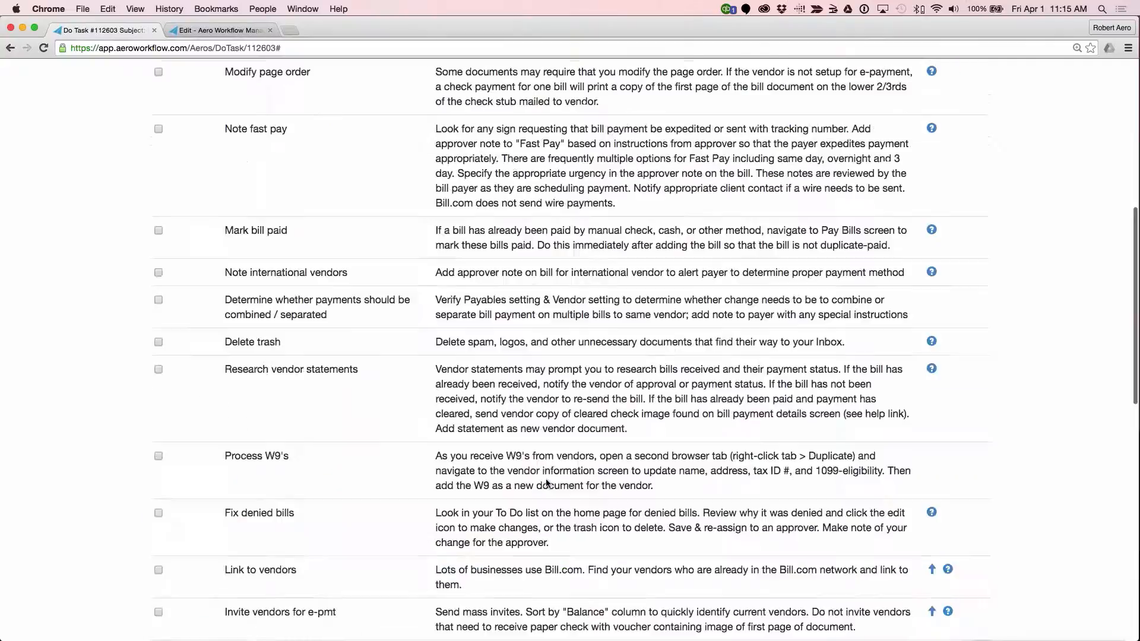
scroll(547, 482, "up", 7)
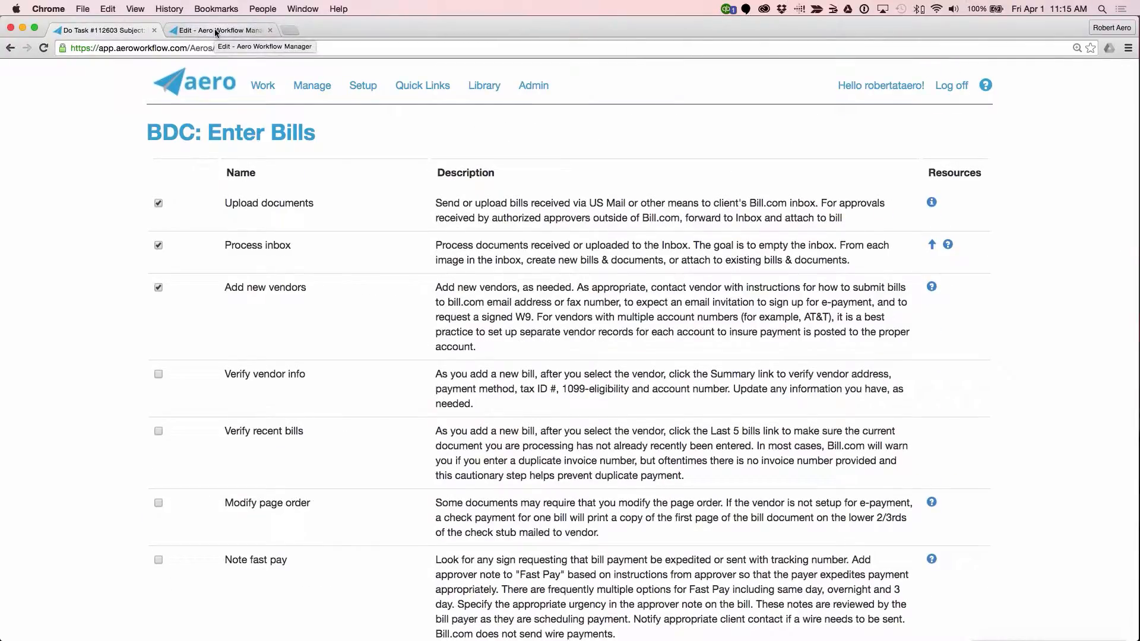
left_click(215, 29)
scroll(443, 88, "up", 5)
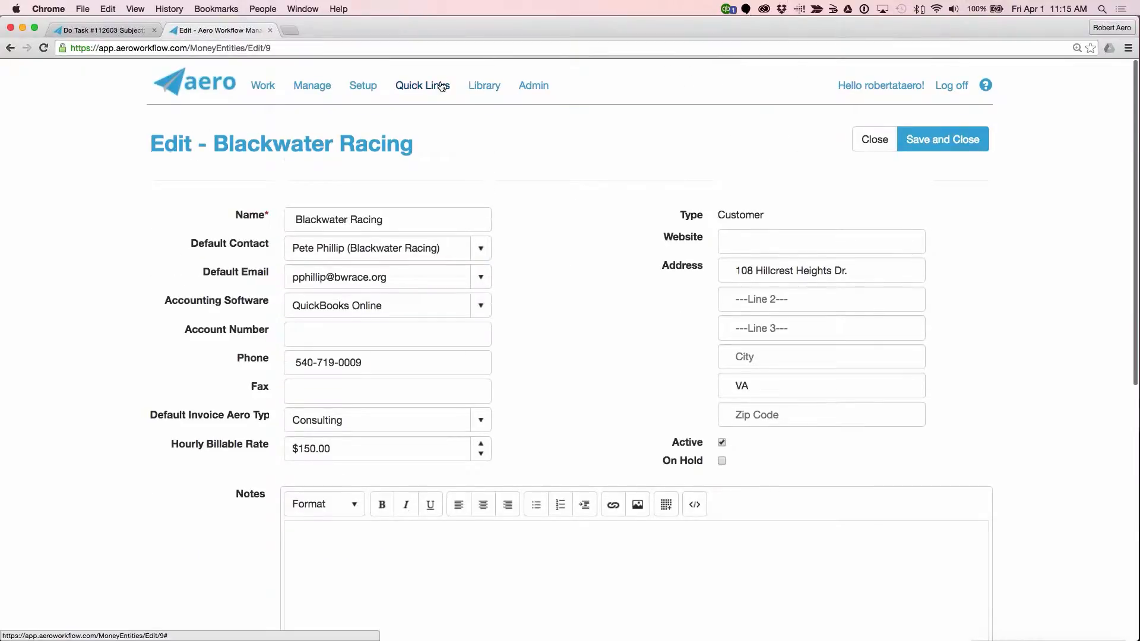
left_click(442, 87)
left_click(438, 153)
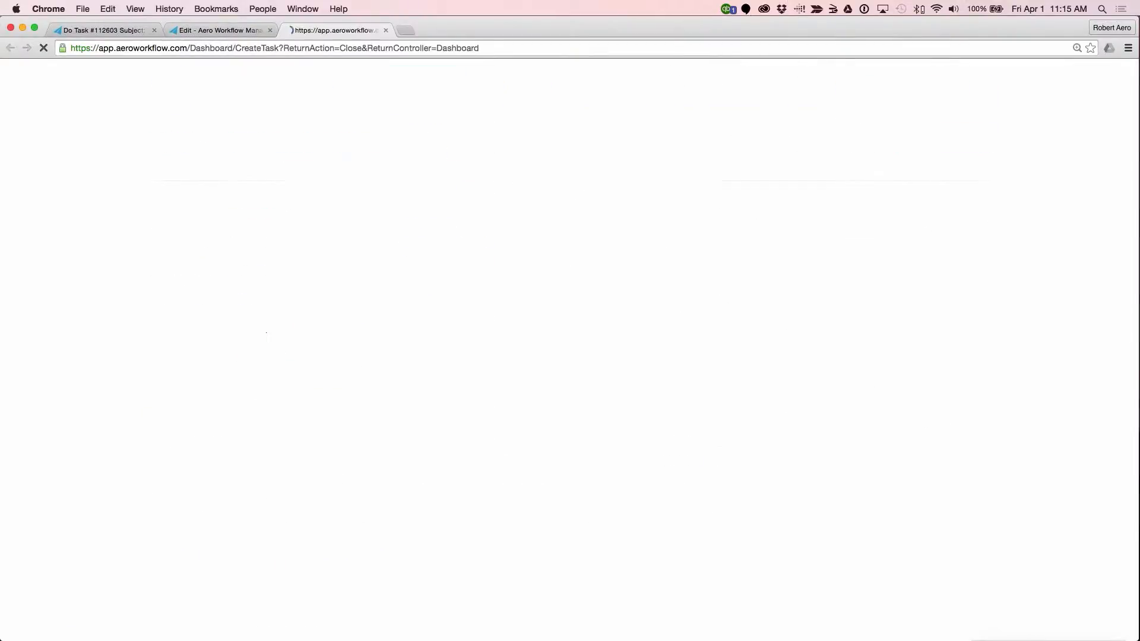
Step: Set the new task's status to Completed, assign it to a team member, and choose the Overhead type
left_click(773, 198)
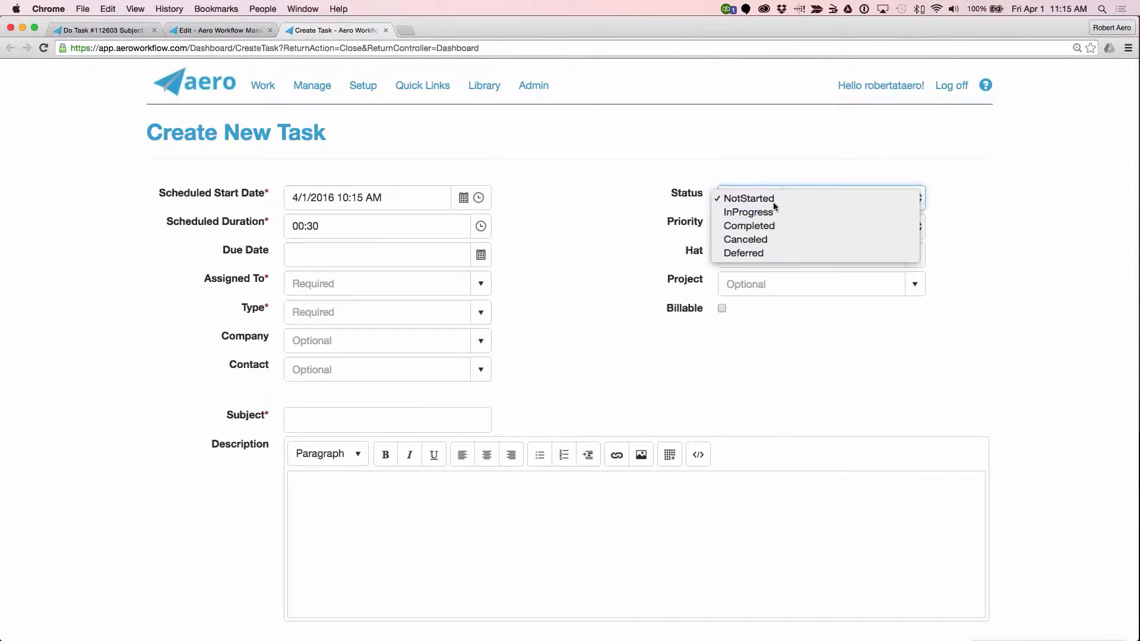
left_click(776, 224)
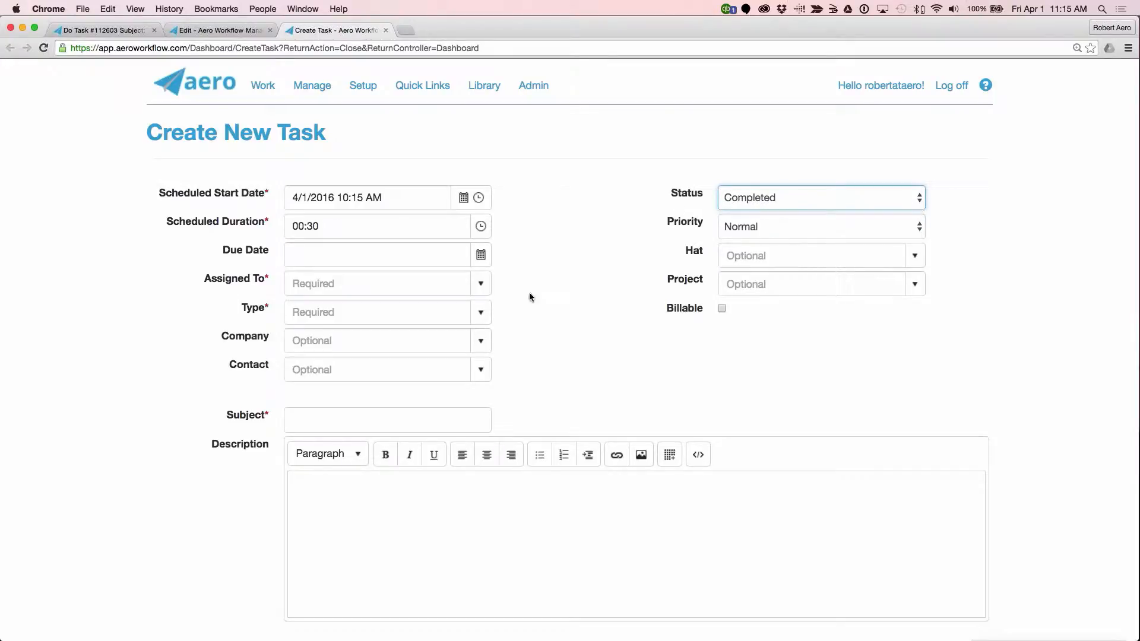
left_click(481, 283)
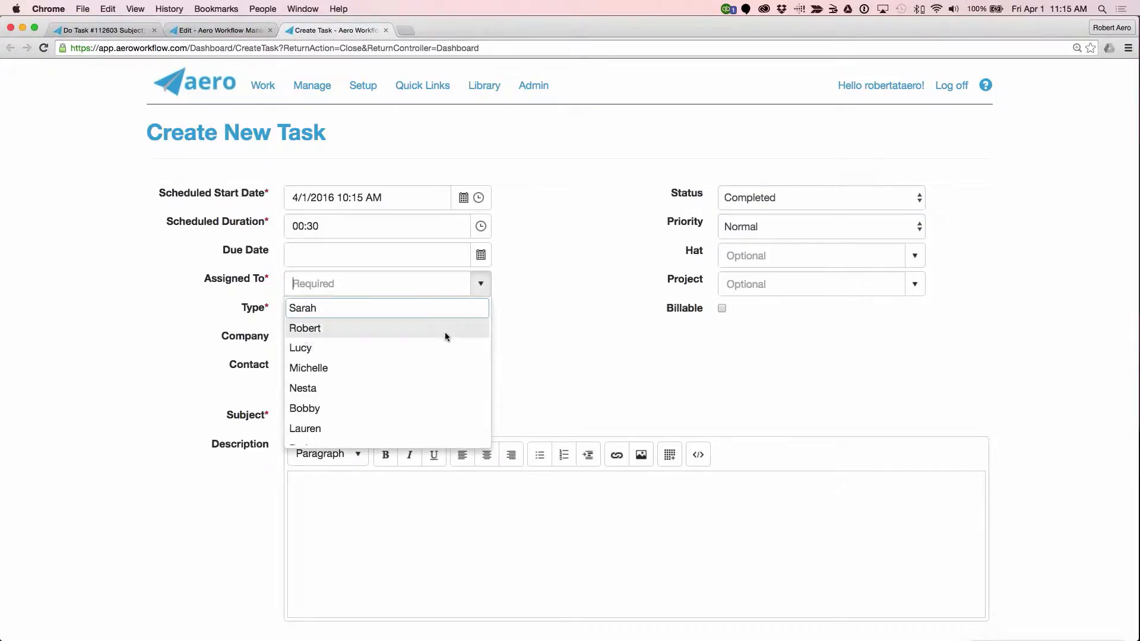
left_click(444, 332)
left_click(480, 312)
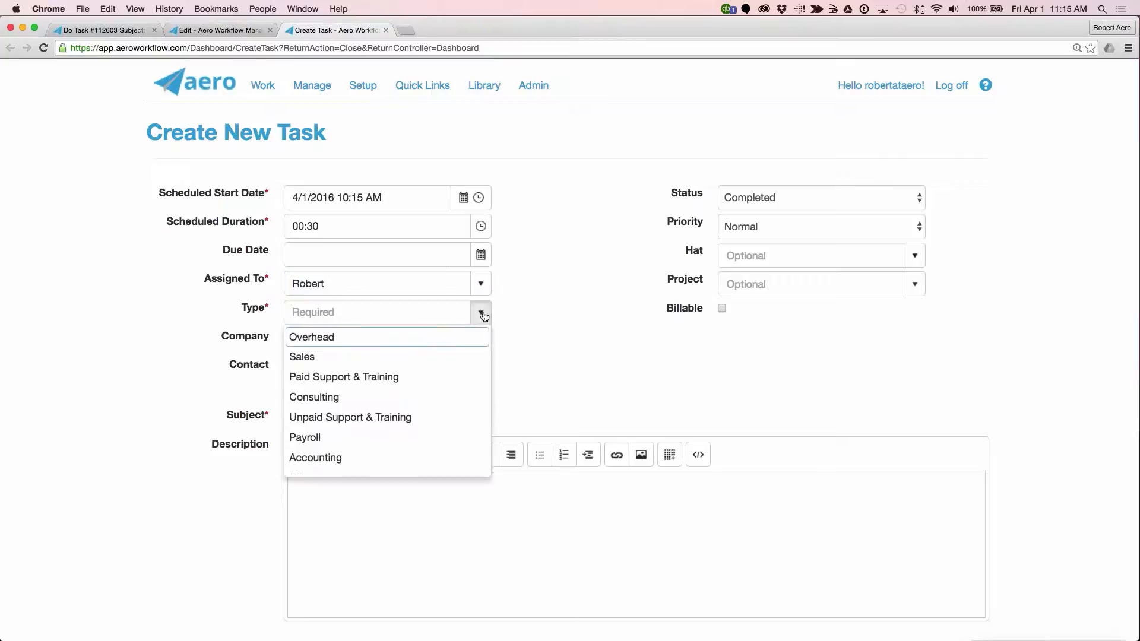
left_click(455, 344)
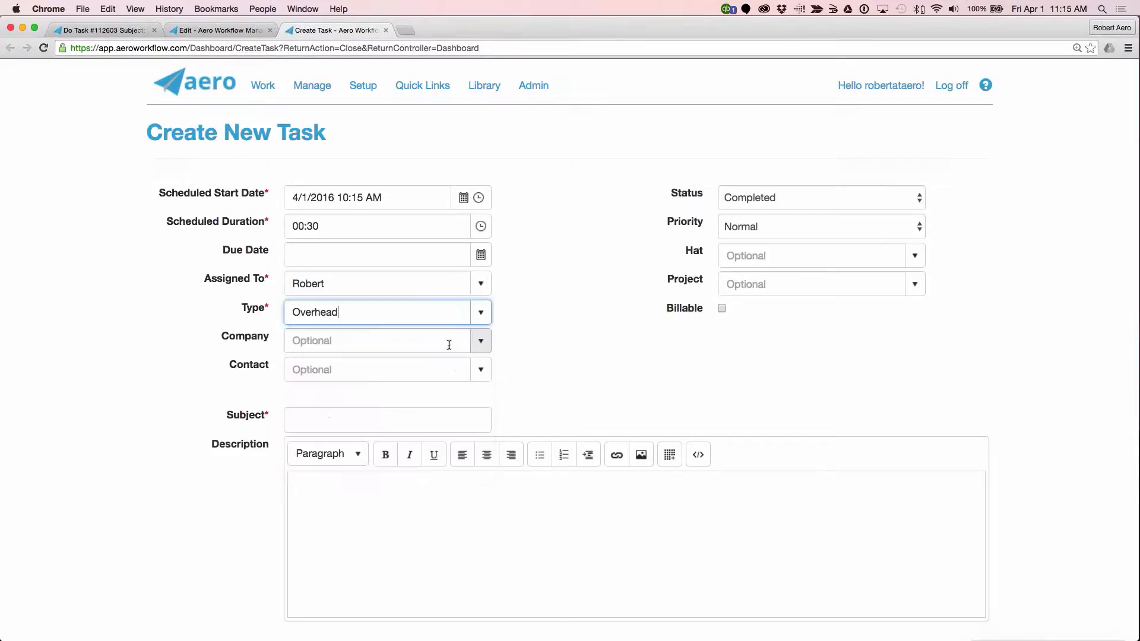
Step: Choose Blackwater Racing as the task's company, and review the Subject, Scheduled Start Date and Description fields
left_click(480, 341)
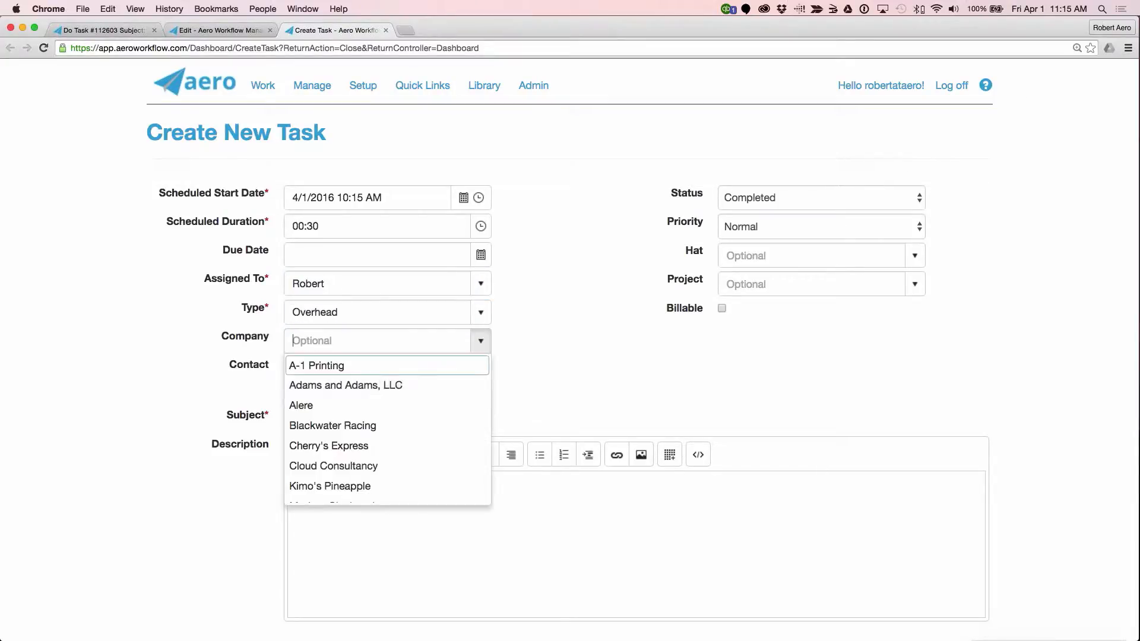
left_click(437, 423)
left_click(437, 423)
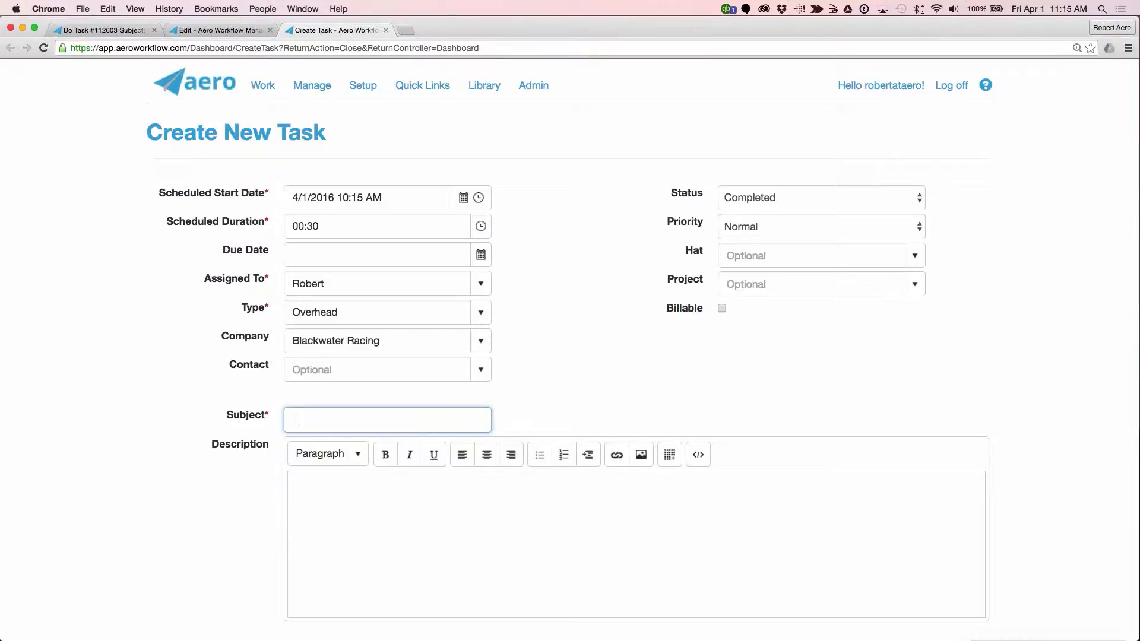
left_click(358, 418)
left_click(397, 194)
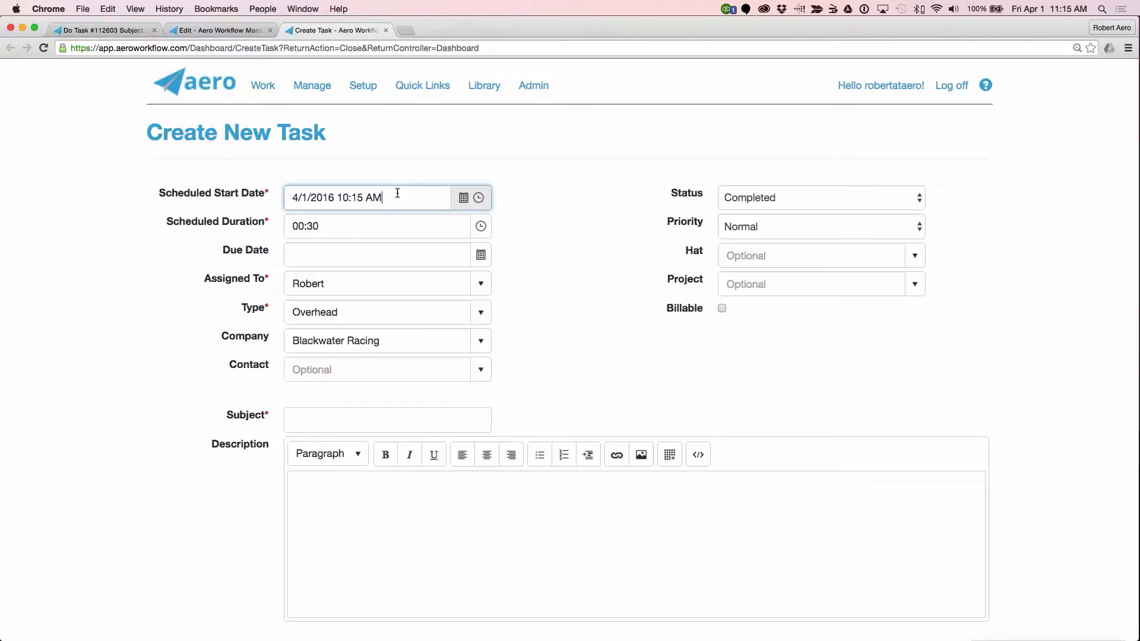
left_click(439, 534)
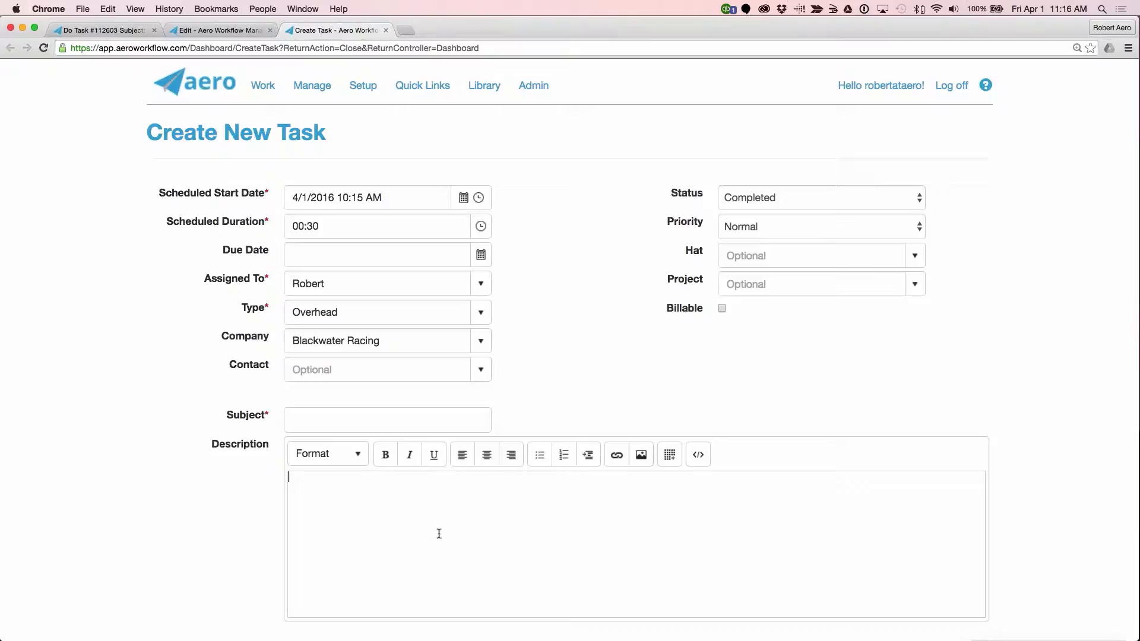
Step: Go to Manage Procedures and open a Create Procedure form
left_click(312, 85)
left_click(324, 307)
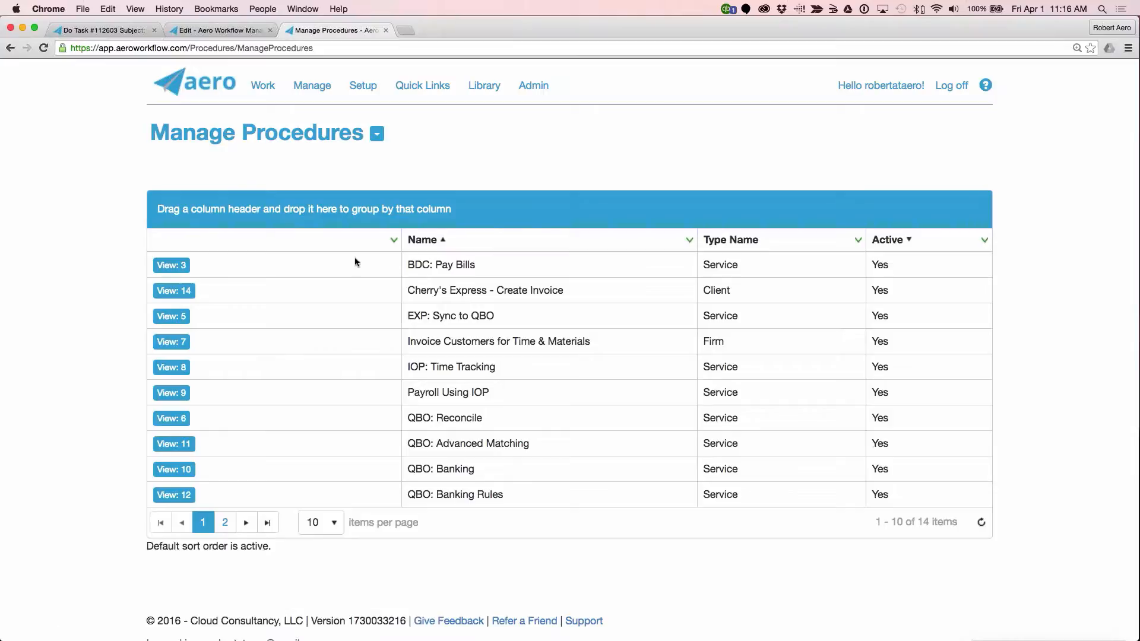
left_click(376, 133)
left_click(202, 164)
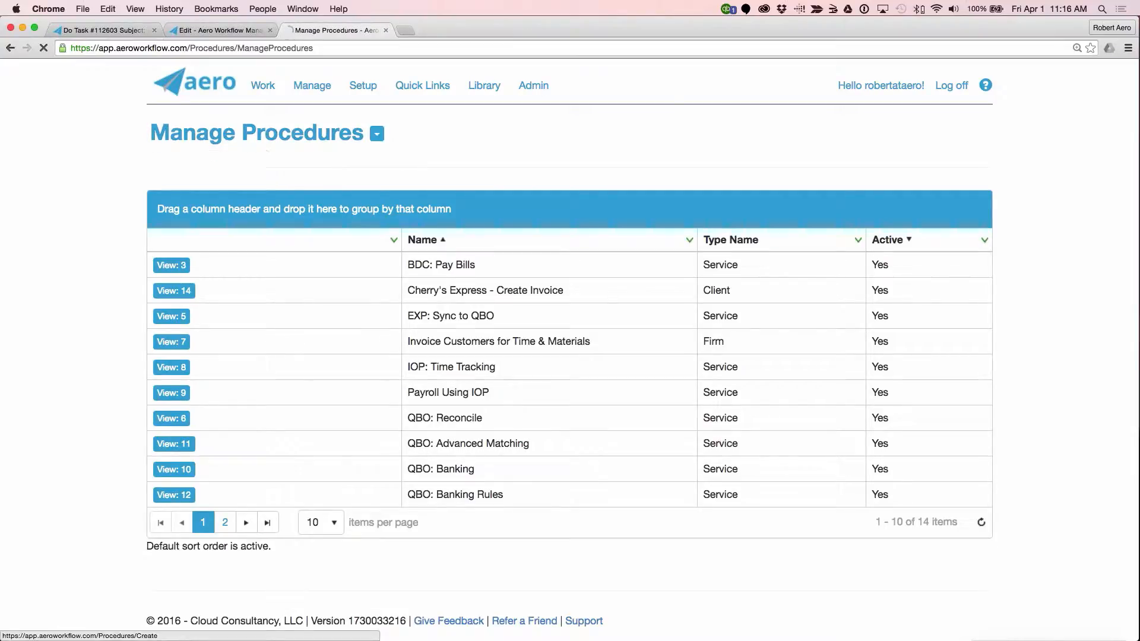
Step: Name the new procedure "Cherry's infor" and set its type to Client
left_click(416, 306)
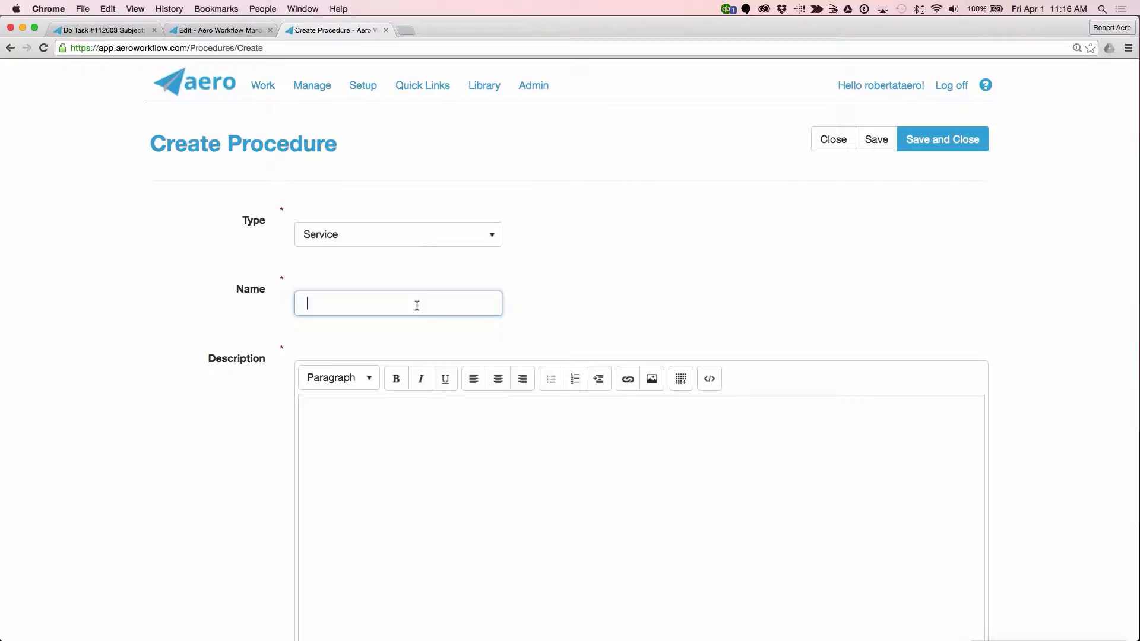
type("CLi")
key("BackSpace")
key("BackSpace")
key("BackSpace")
type("Cherry's infor")
left_click(443, 239)
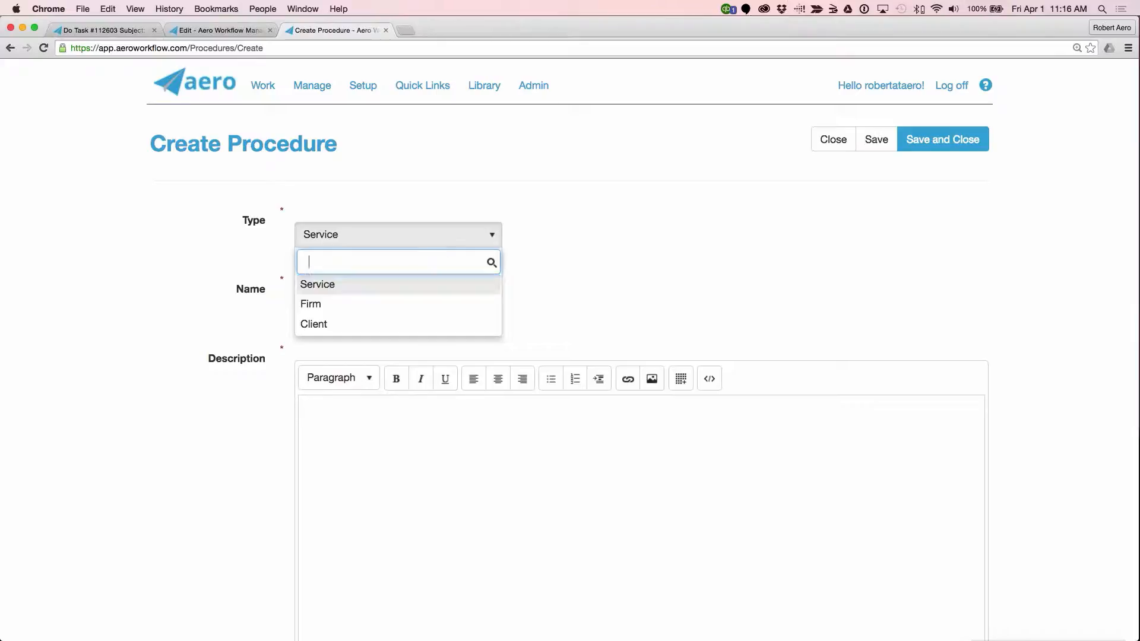
left_click(421, 324)
Step: Enter "approvers" and "banking info" as description lines, and save and close the procedure with its name corrected to "Cherry's info"
left_click(387, 429)
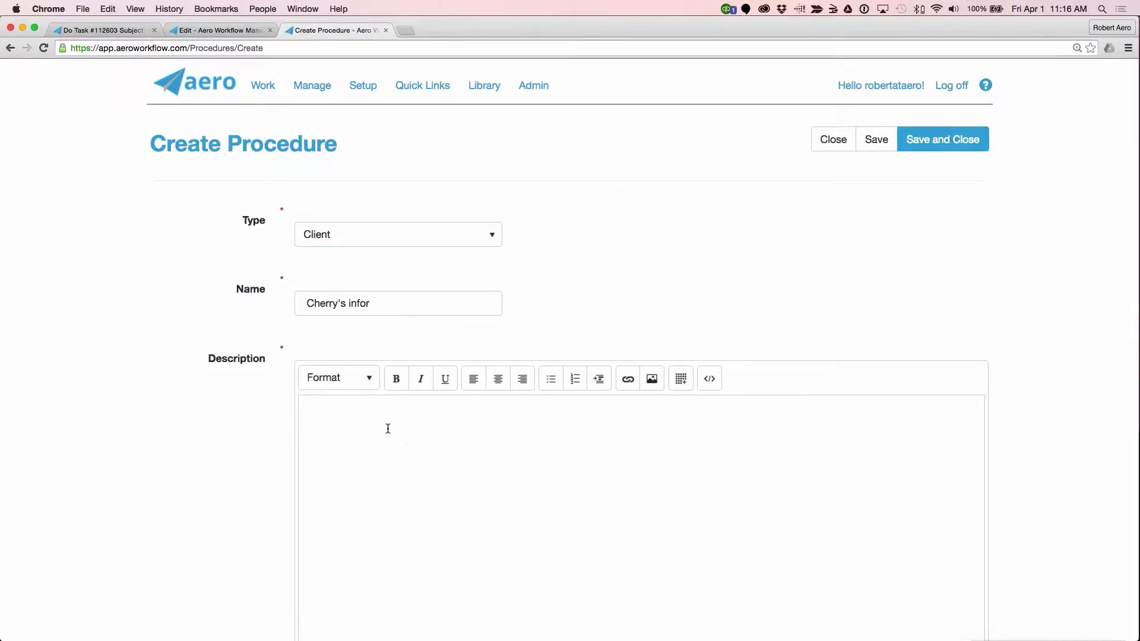
type("approvers")
key("Return")
type("banking inf")
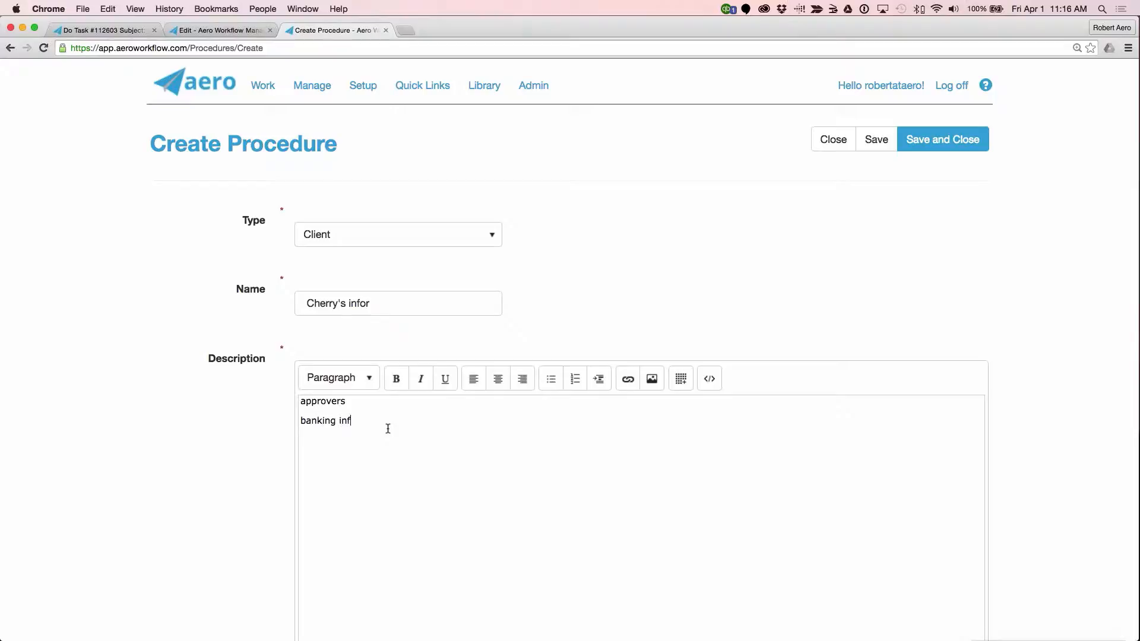
type("o")
key("Return")
left_click(398, 300)
left_click(943, 139)
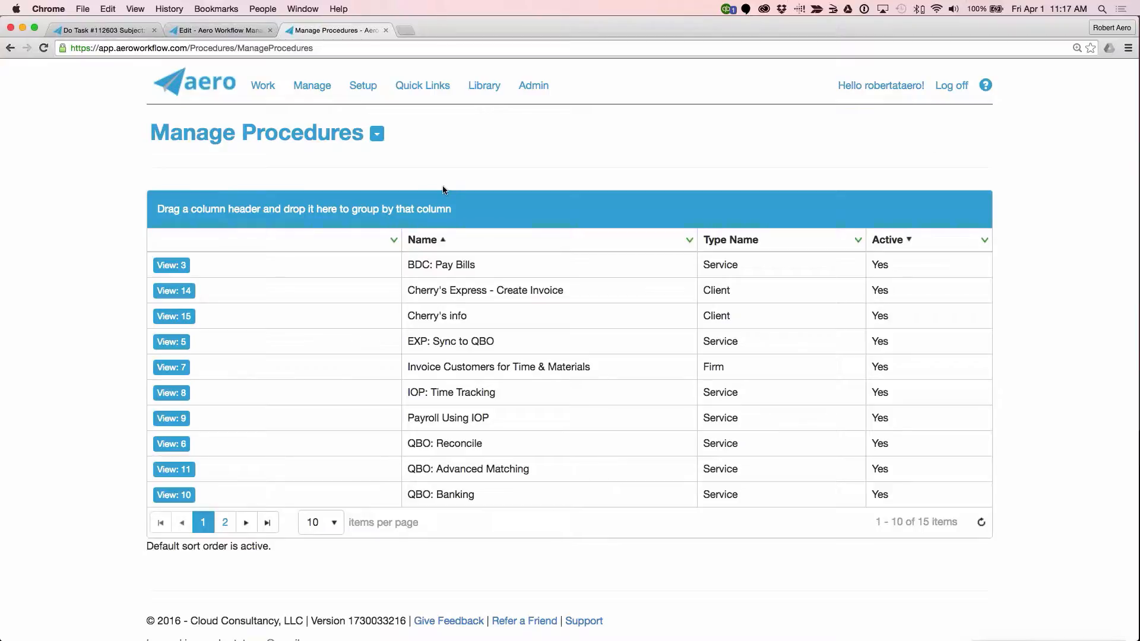
Step: Pin the Manage Procedures browser tab and return to it
right_click(322, 30)
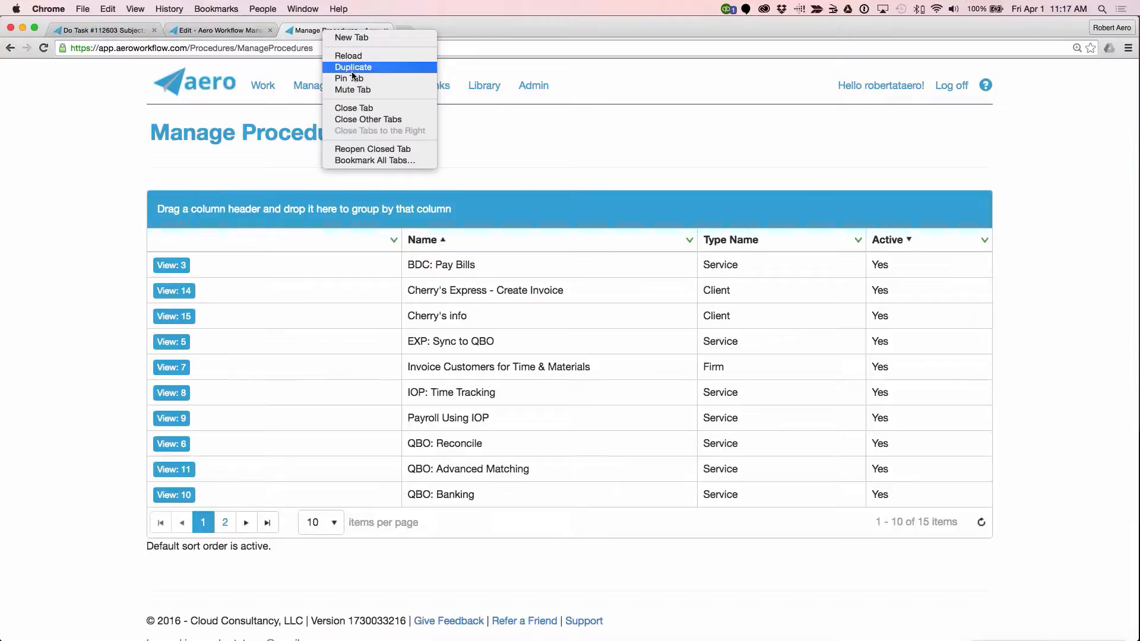
key("Escape")
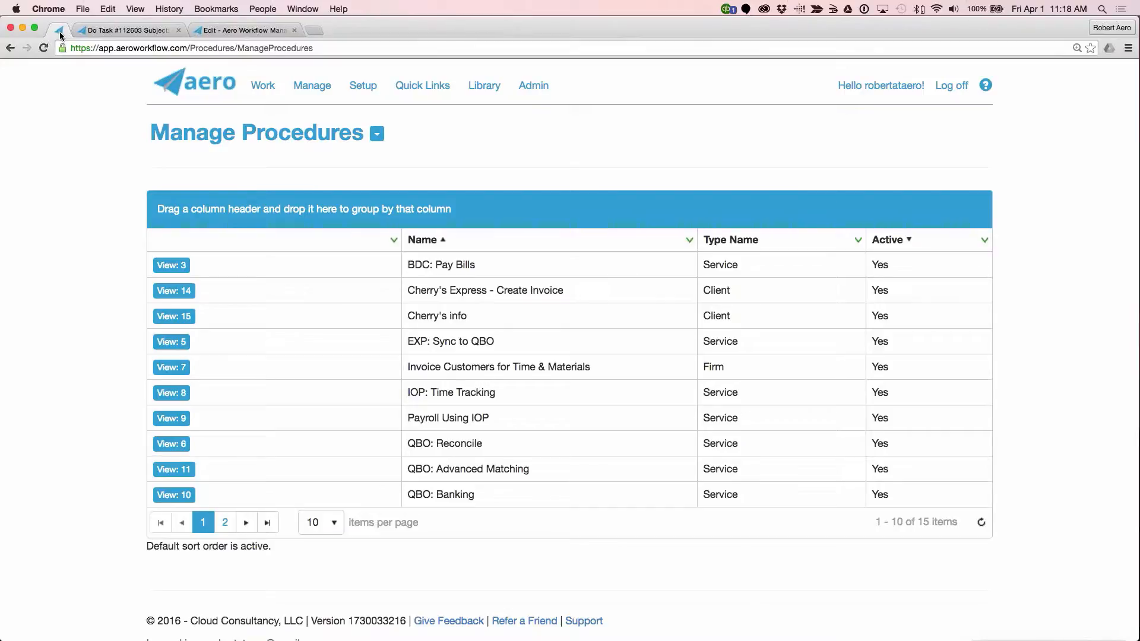
key("ctrl+Tab")
left_click(54, 33)
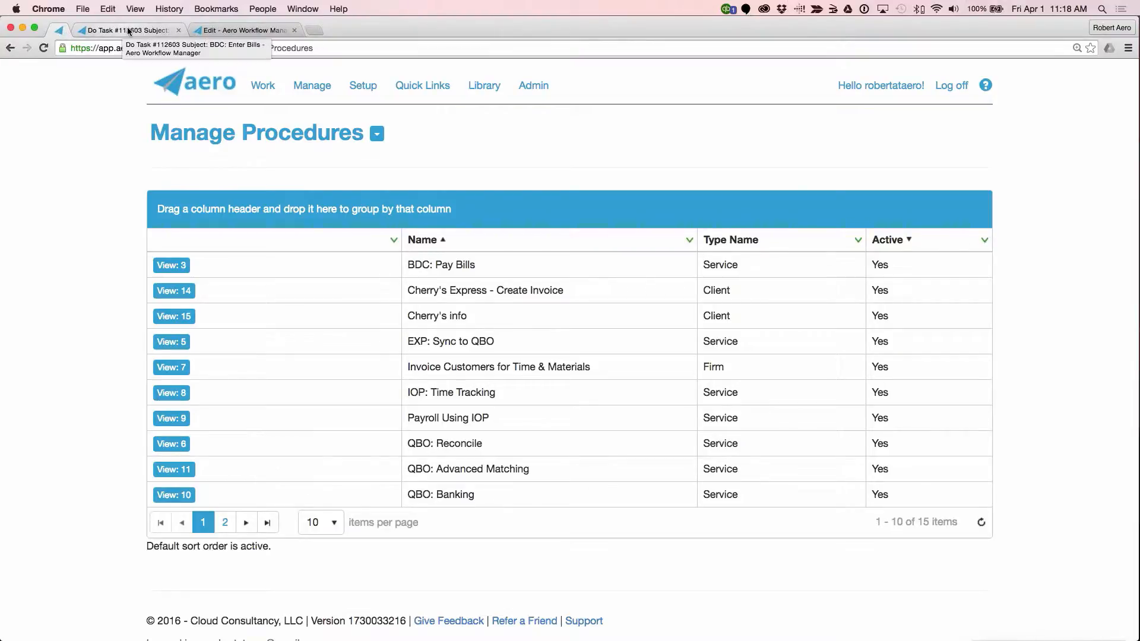
Step: Open Gmail in a new browser tab and pin that tab
left_click(315, 30)
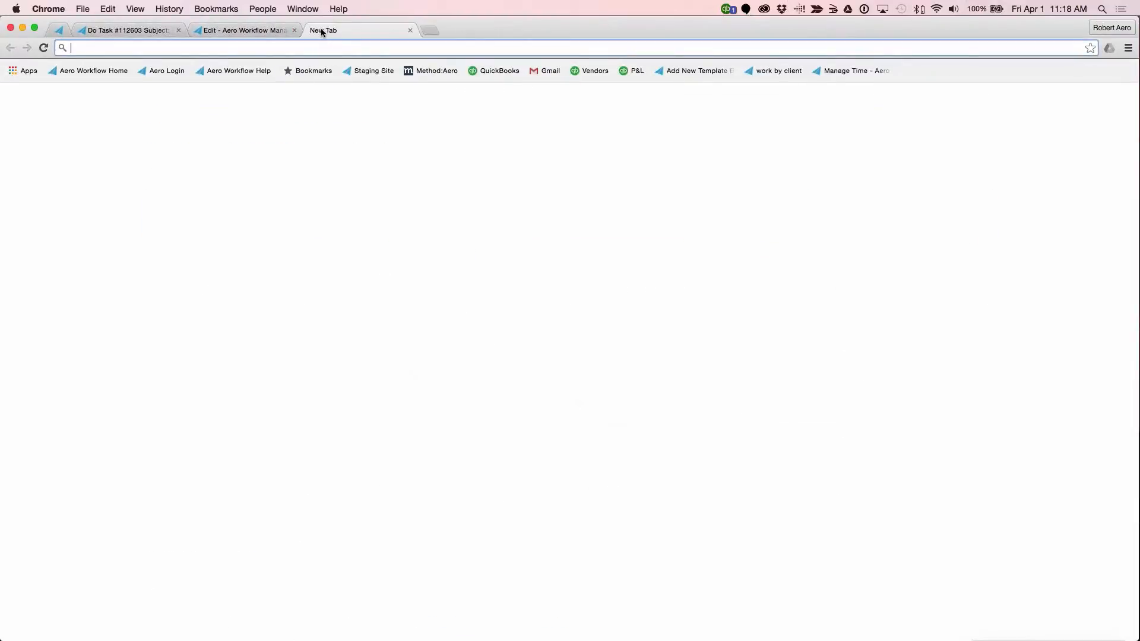
left_click(554, 70)
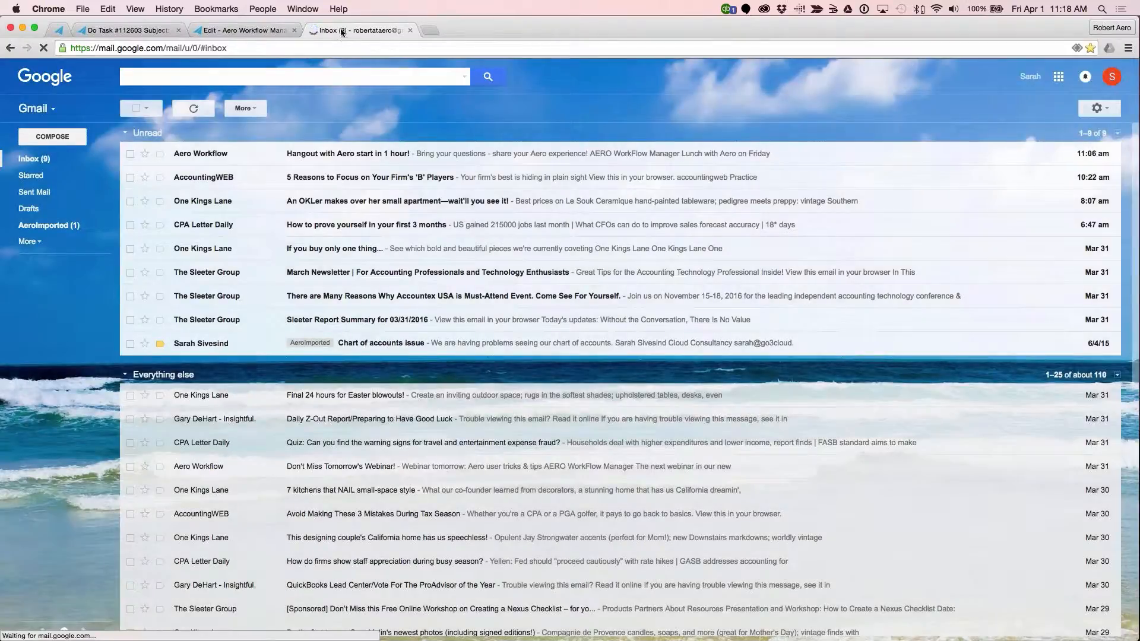
right_click(341, 28)
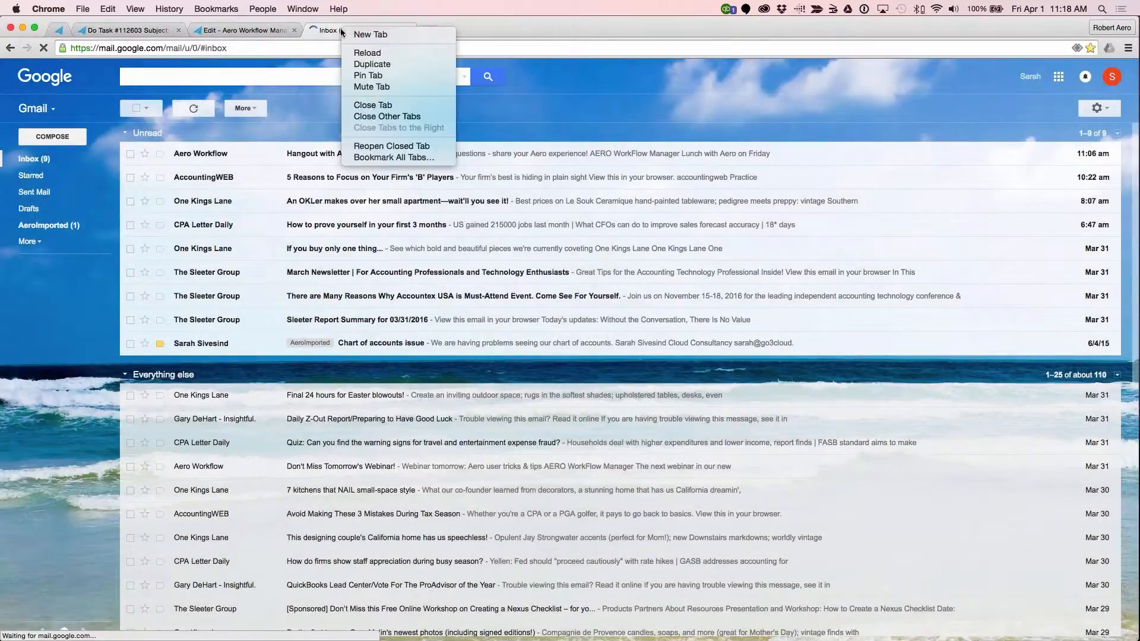
left_click(361, 75)
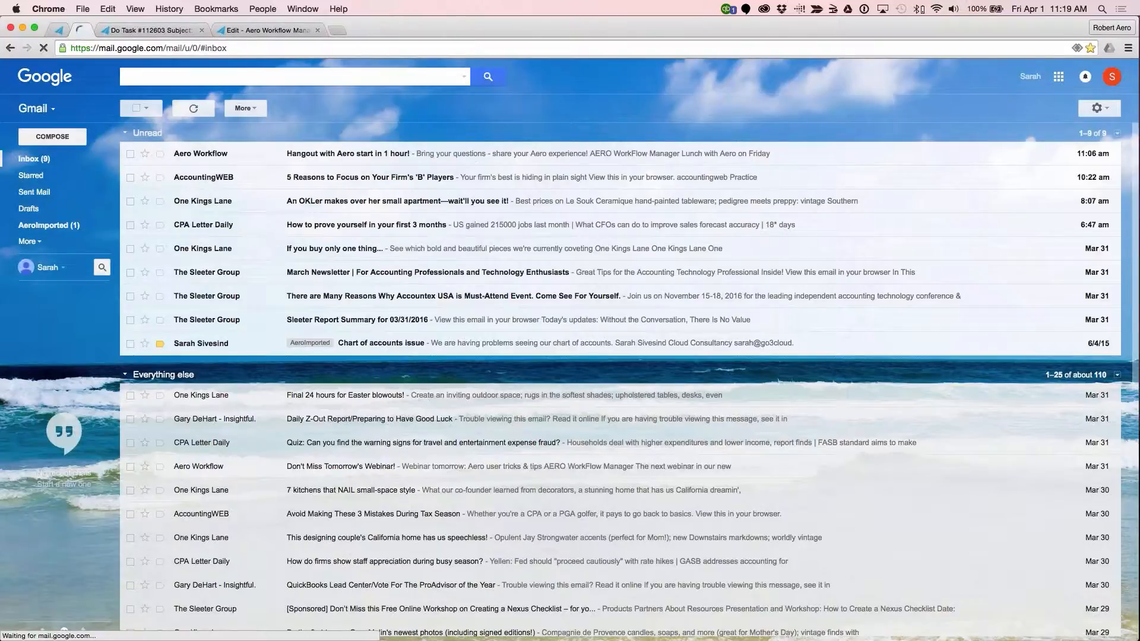
Step: In Chrome's settings, choose to open a specific set of pages on startup and open the startup page list
left_click(1128, 48)
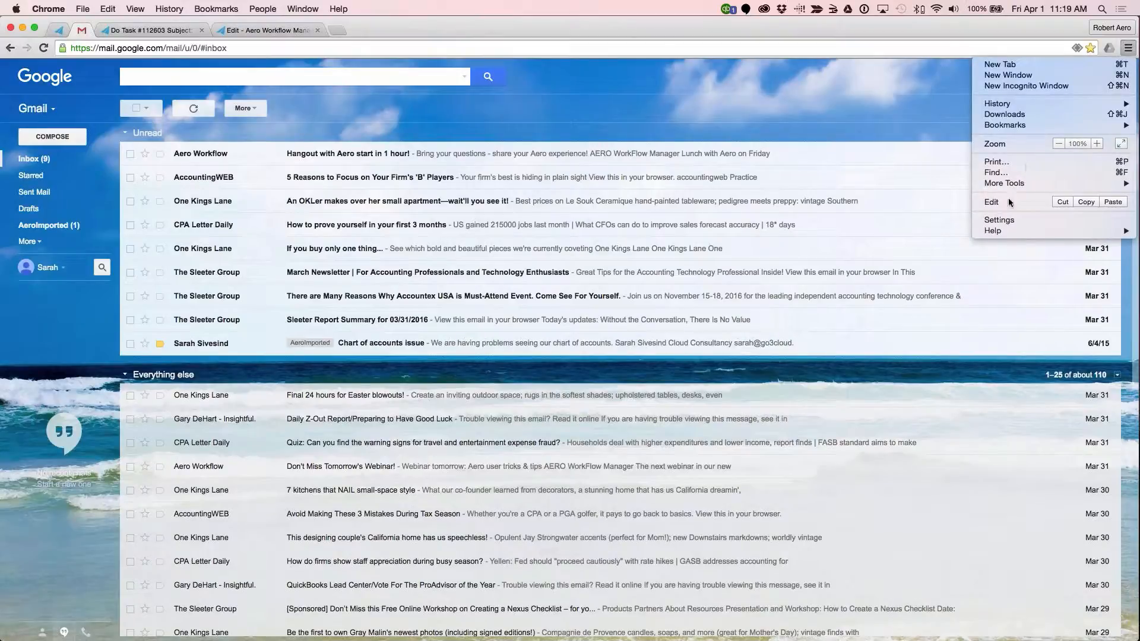
left_click(1001, 220)
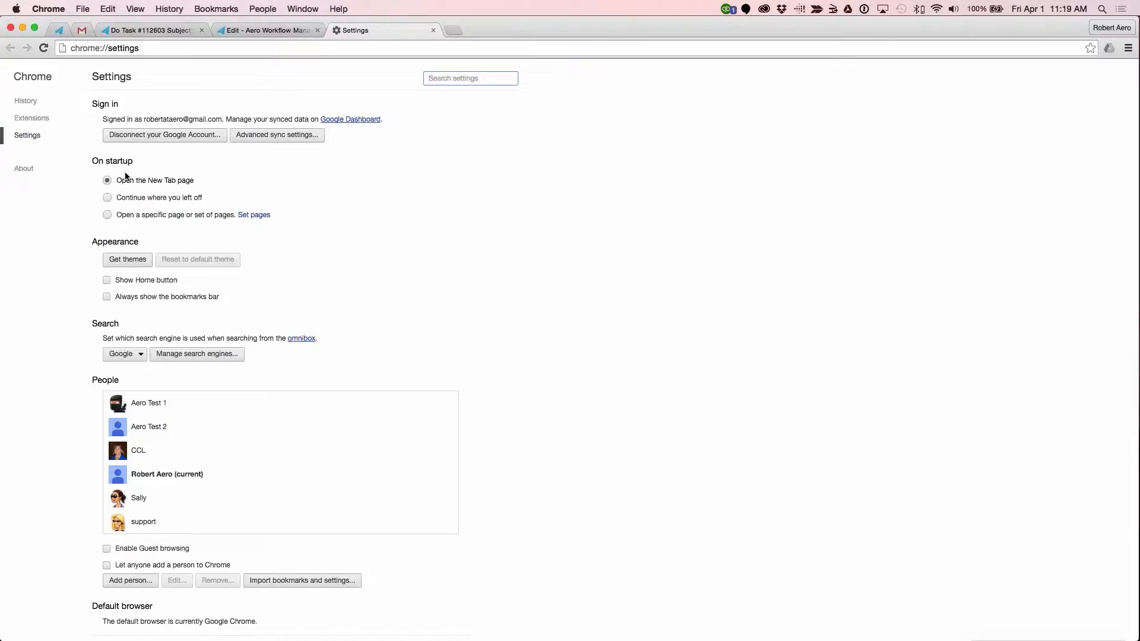
left_click(107, 215)
left_click(255, 216)
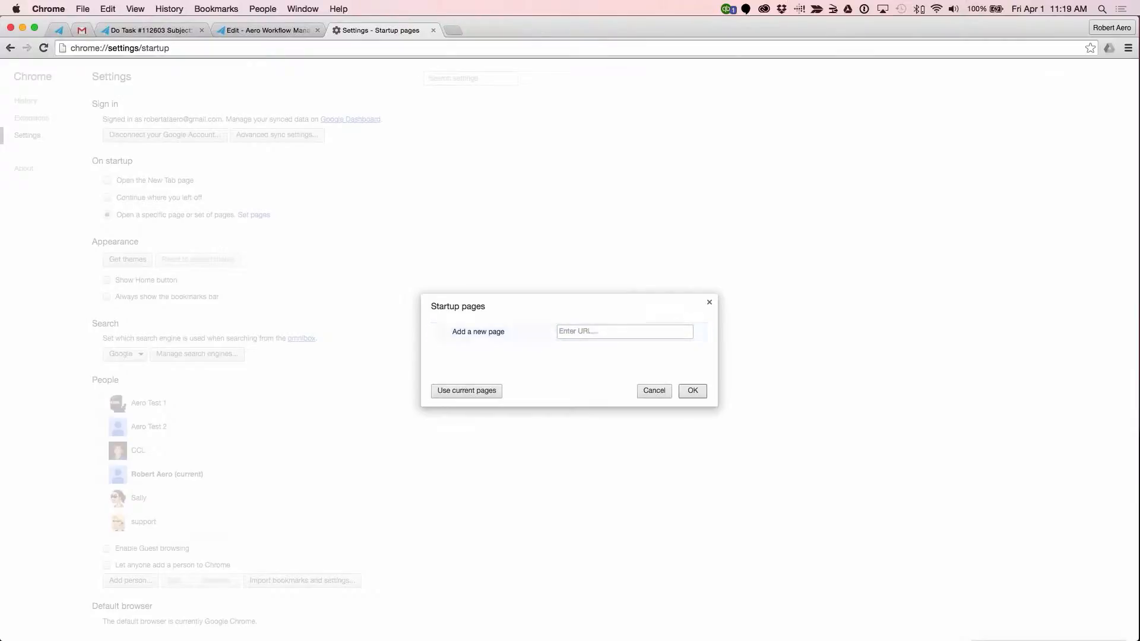
Step: Use the current pages as startup pages, removing the DoTask and Edit entries so only Manage Procedures and Gmail are saved
left_click(479, 392)
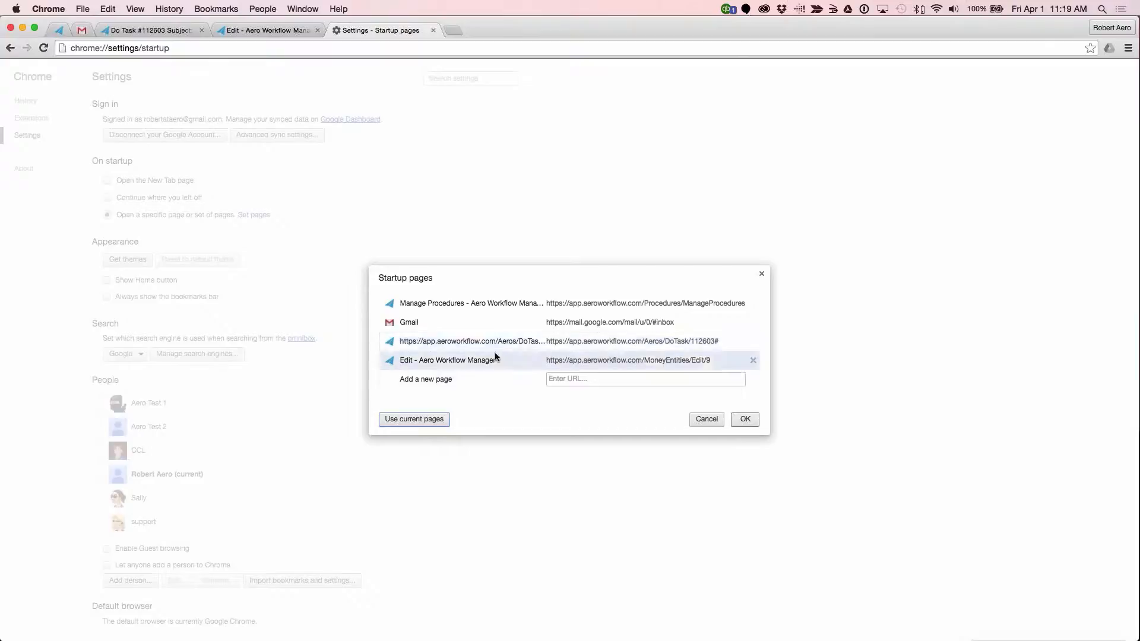
left_click(753, 360)
left_click(752, 350)
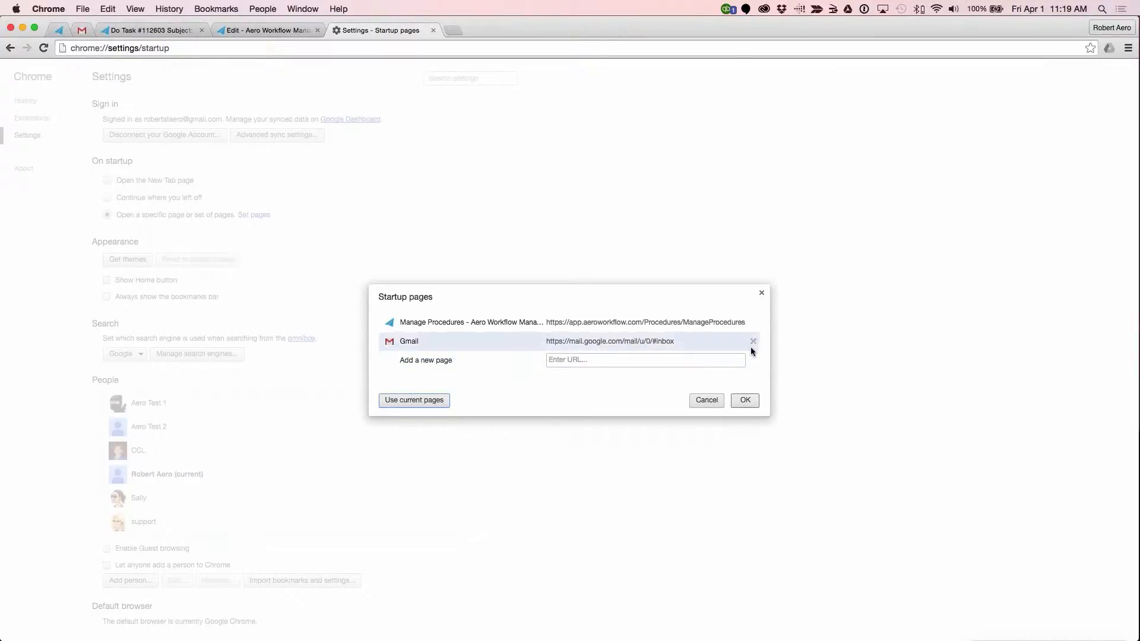
left_click(747, 402)
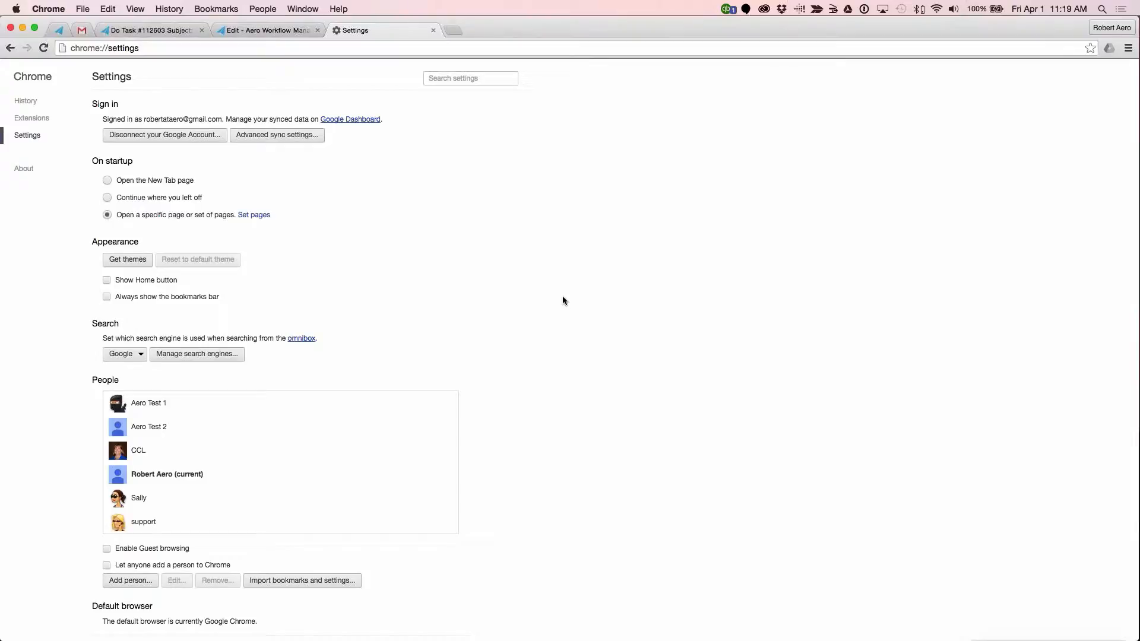
Step: View the Blackwater Racing tab, and open the My Aeros list in the pinned Aero tab
left_click(268, 32)
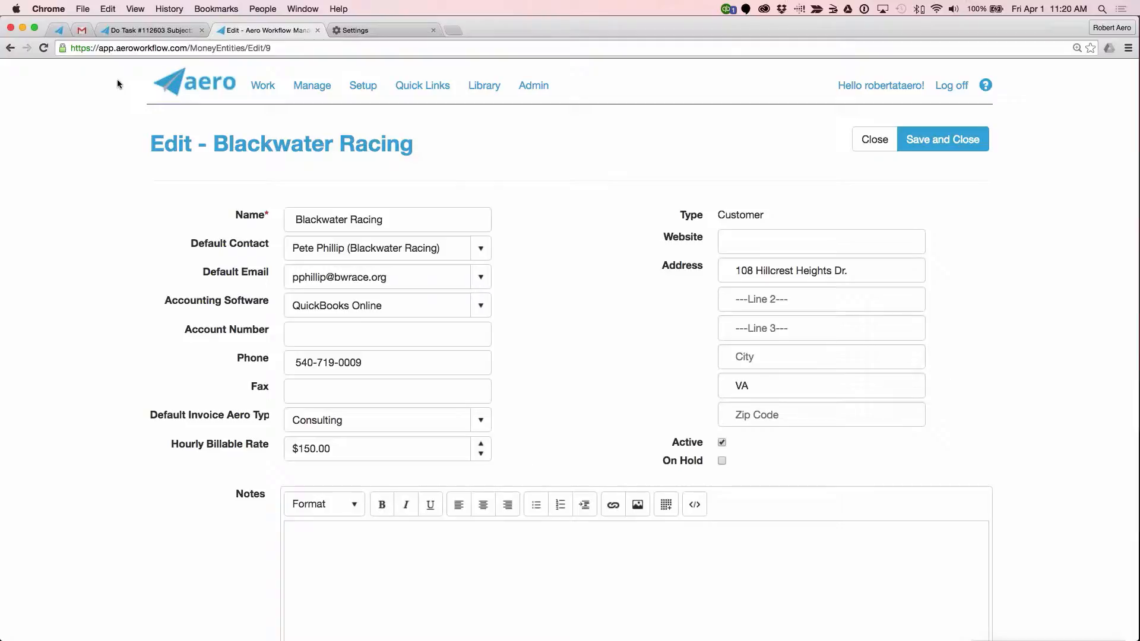
left_click(55, 30)
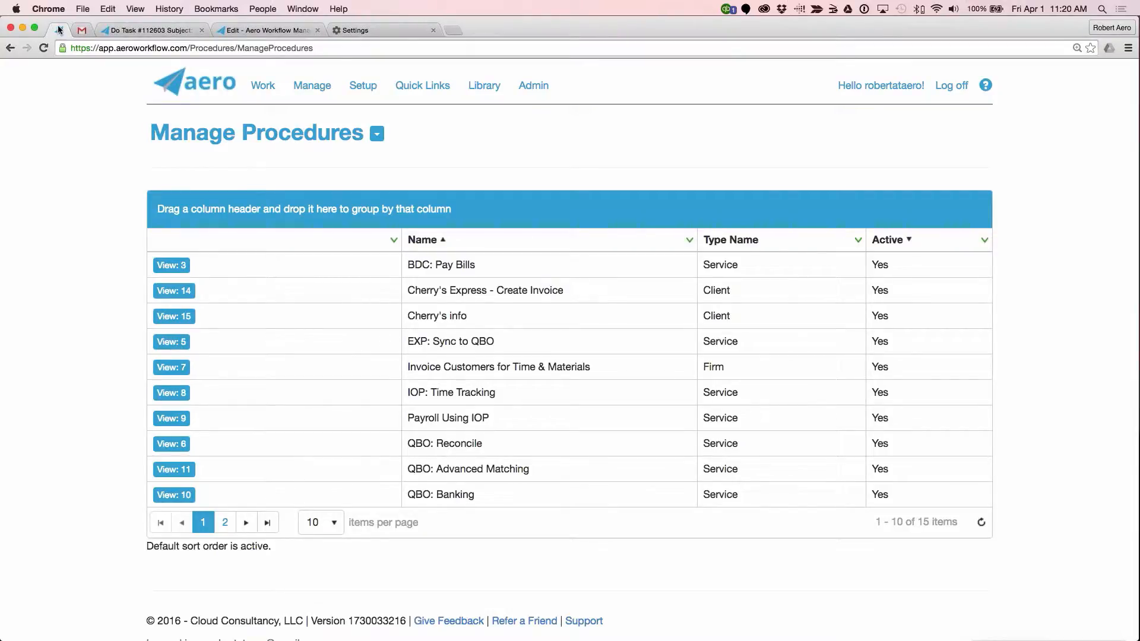
left_click(220, 84)
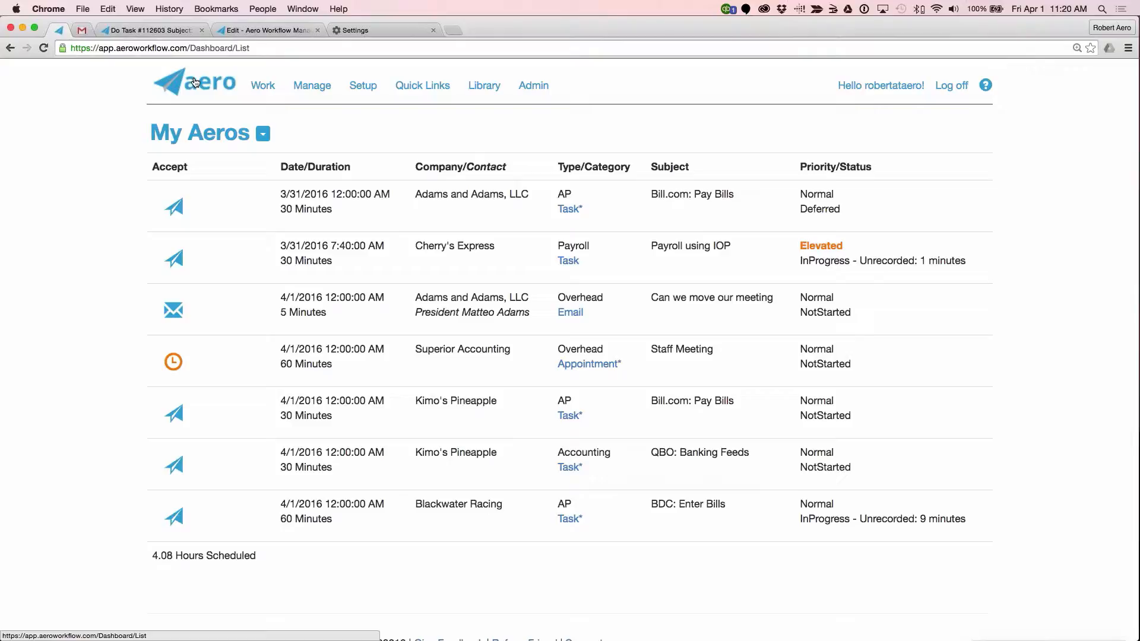
Step: Bookmark the My Aeros page in the Bookmarks Bar folder under the name My List
left_click(1090, 48)
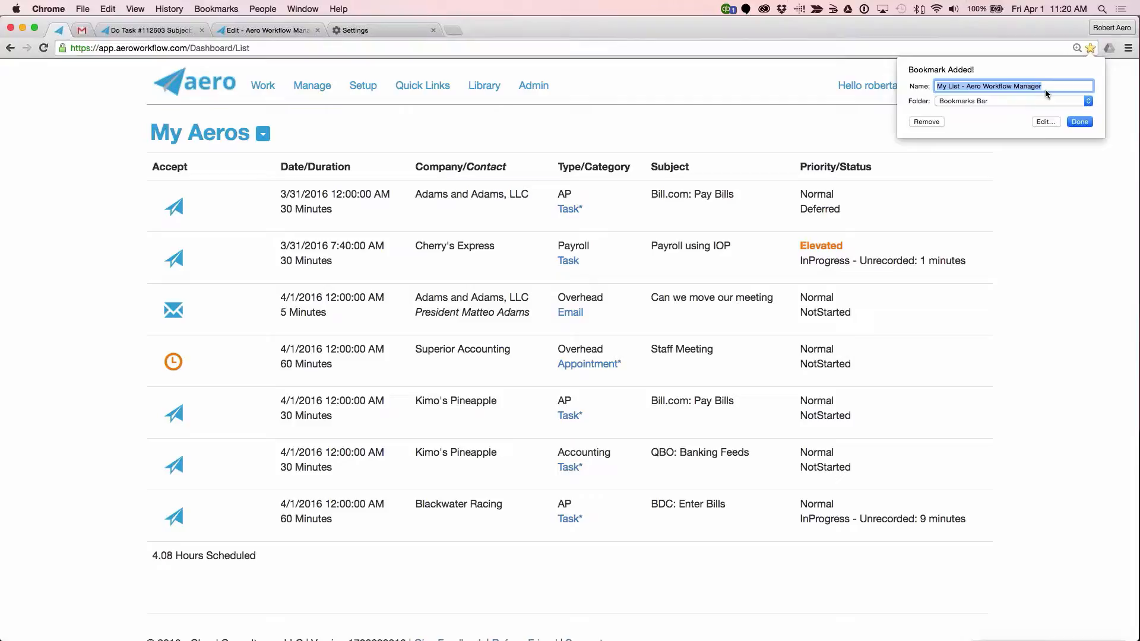
left_click_drag(1045, 86, 962, 87)
key("BackSpace")
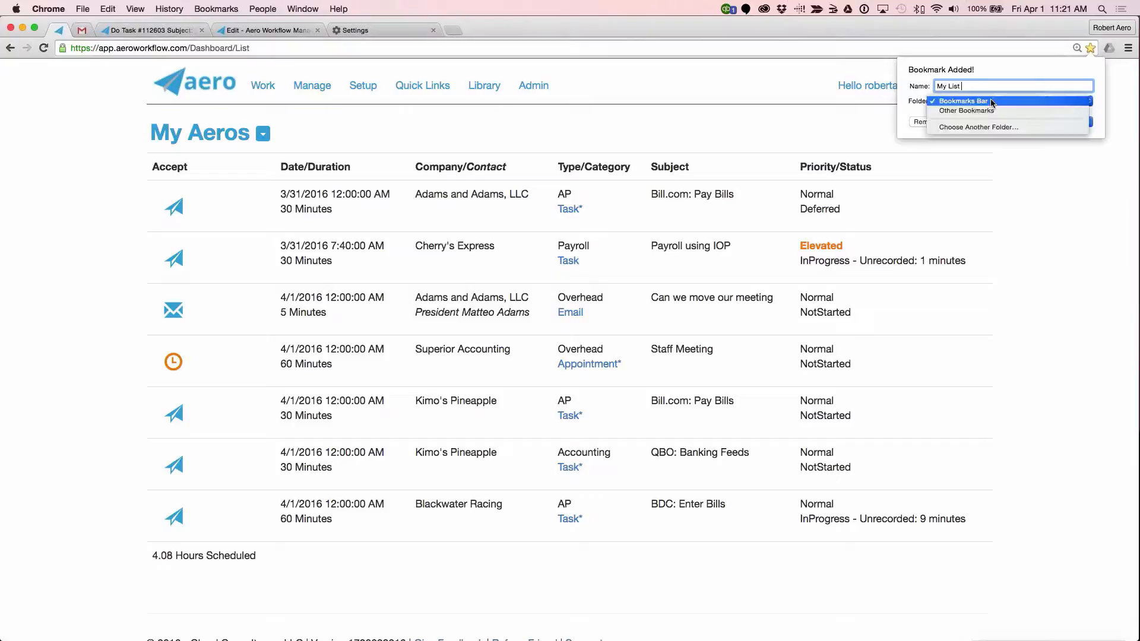
left_click(991, 102)
left_click(991, 102)
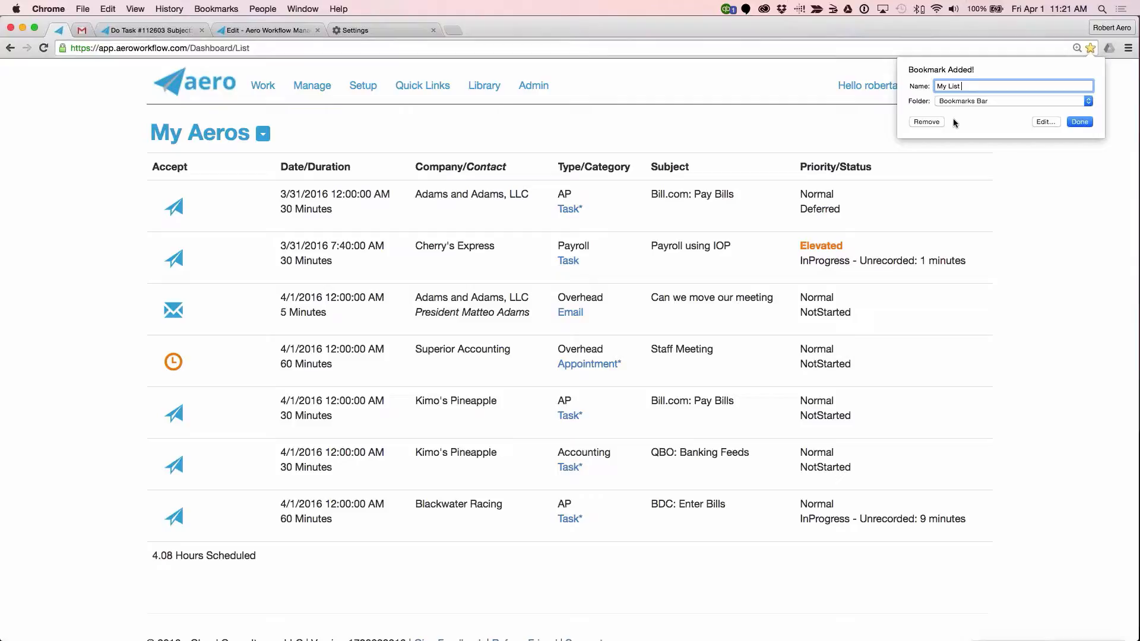
left_click(1082, 122)
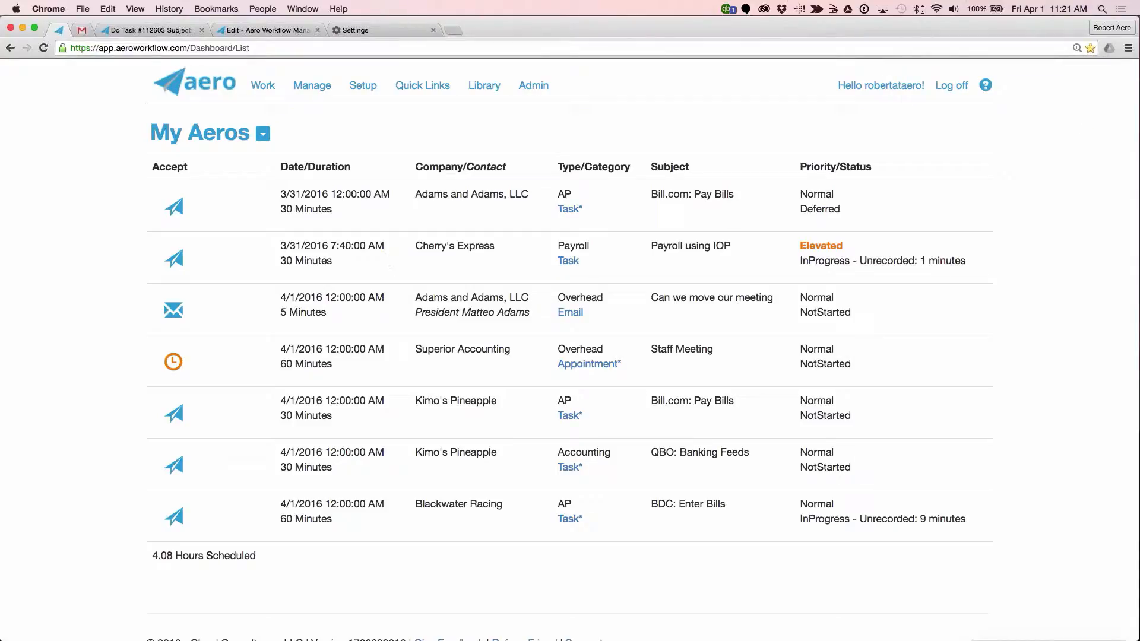
Step: View the bookmarks bar in a new tab, and display the open Aeros due this week by company in the pinned Aero tab
left_click(454, 30)
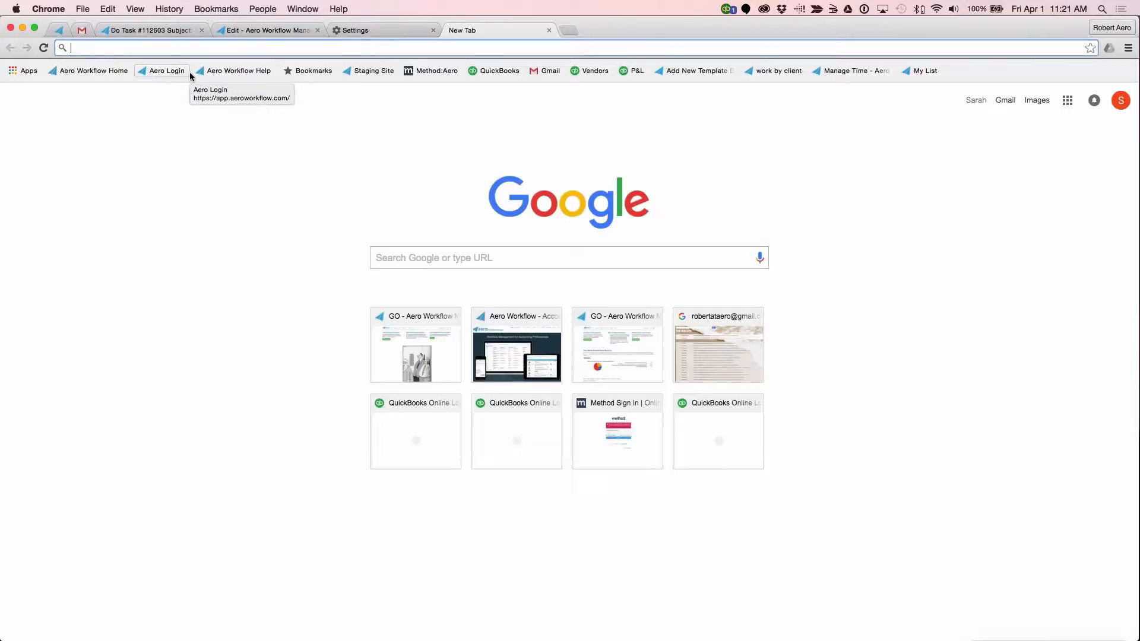
left_click(59, 30)
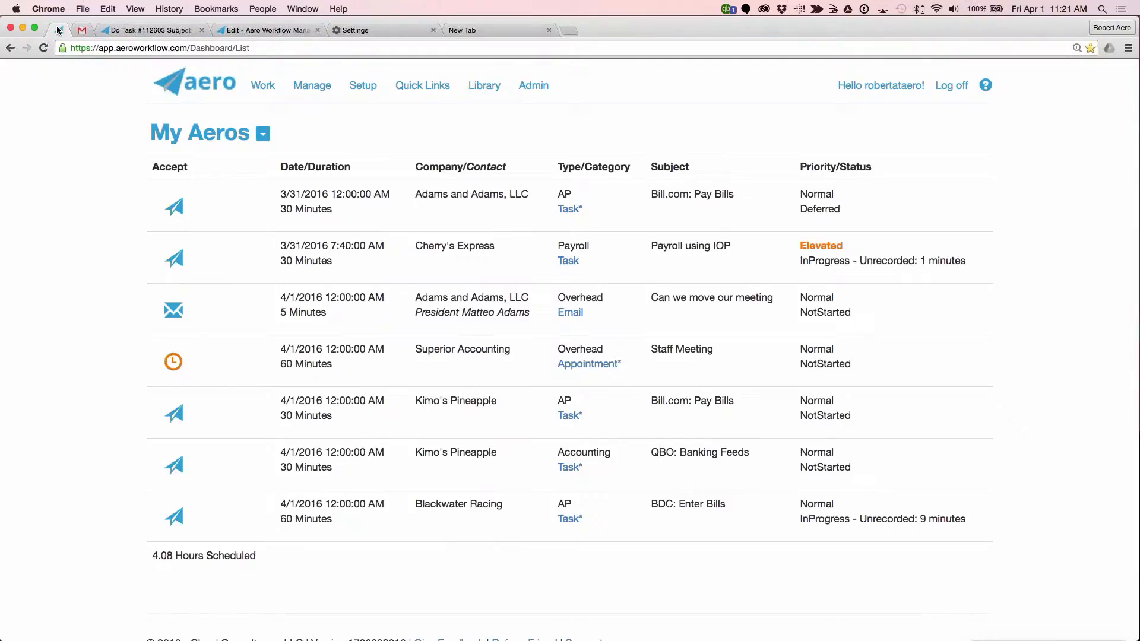
left_click(311, 87)
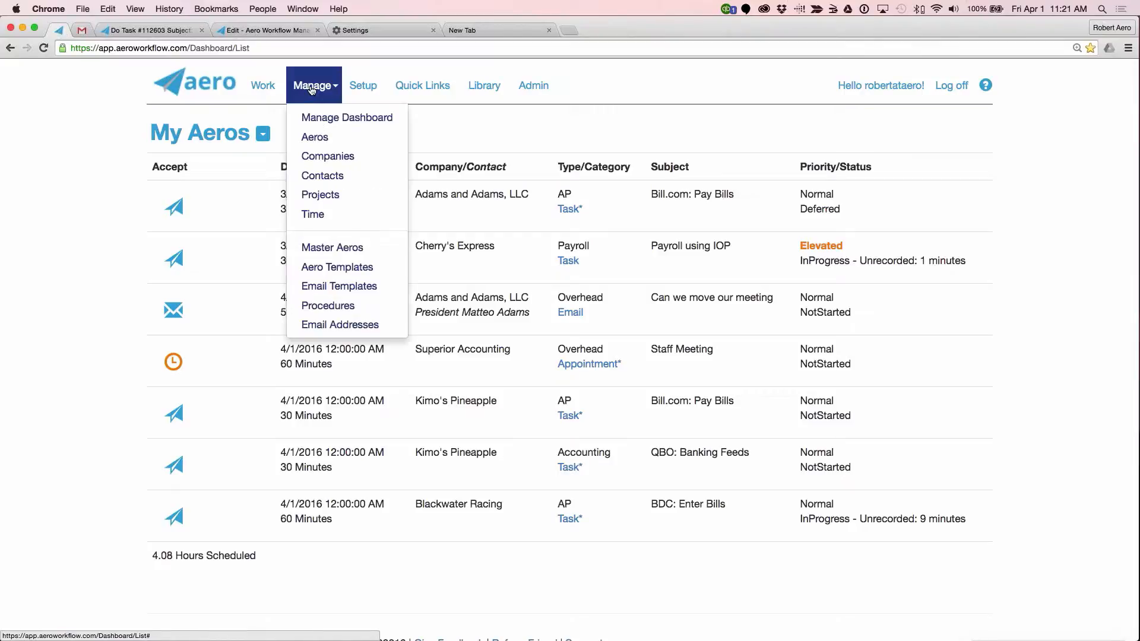
left_click(311, 142)
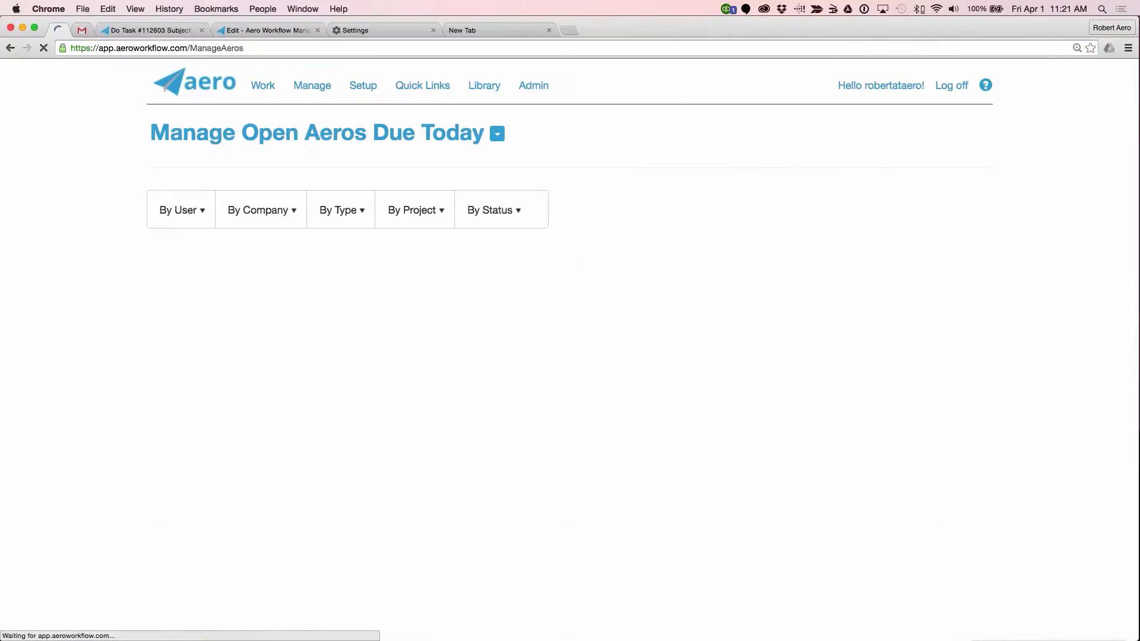
scroll(570, 351, "down", 3)
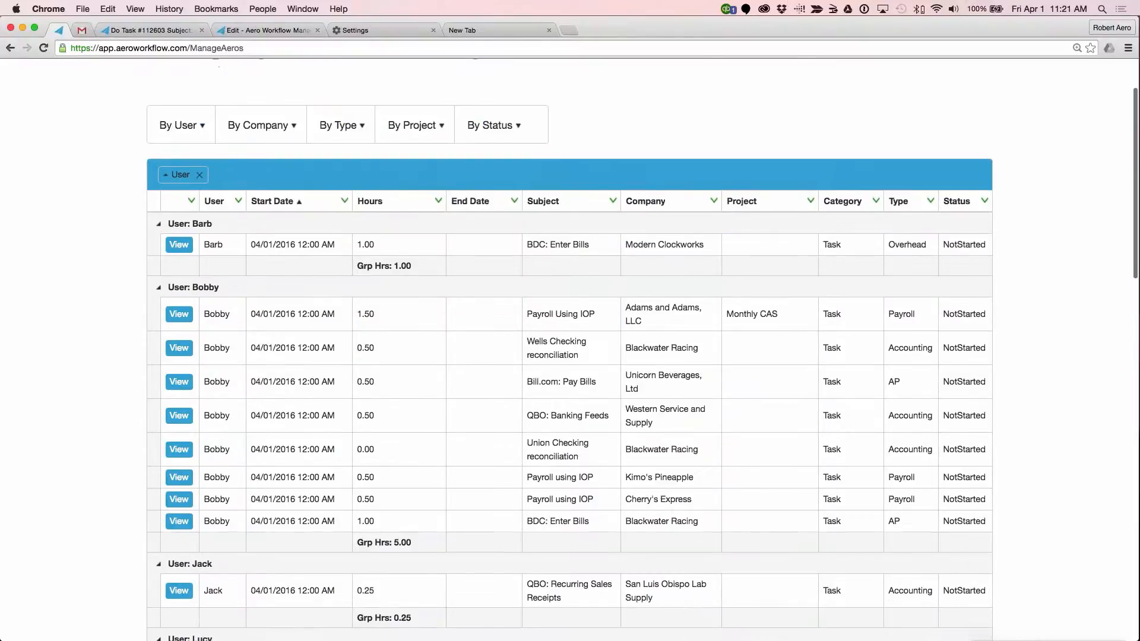
scroll(518, 146, "up", 3)
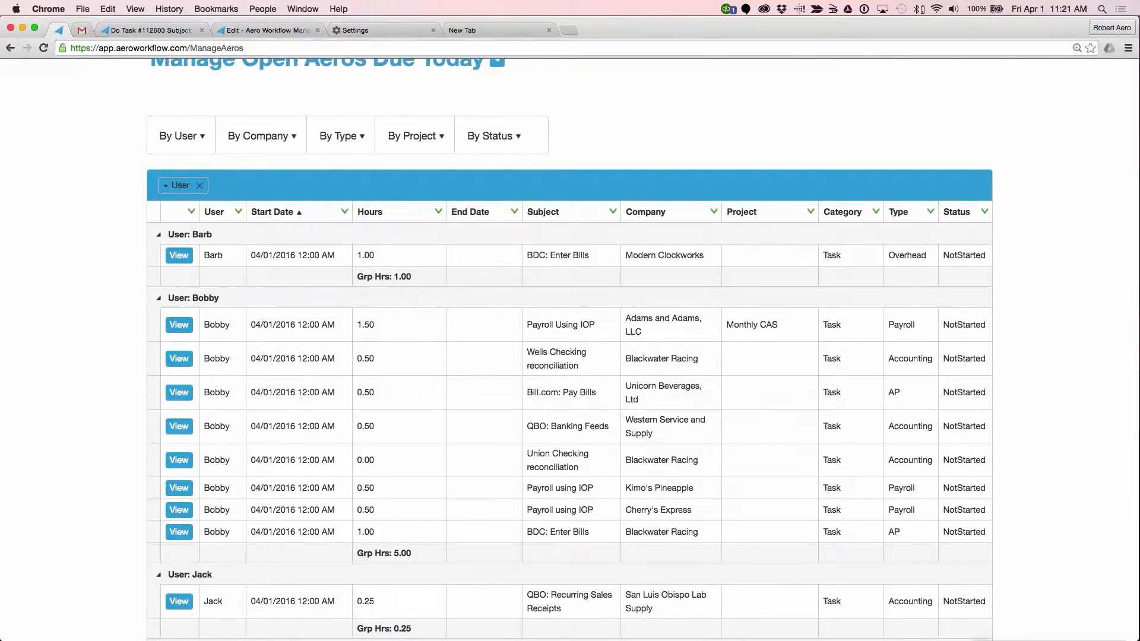
mouse_move(270, 214)
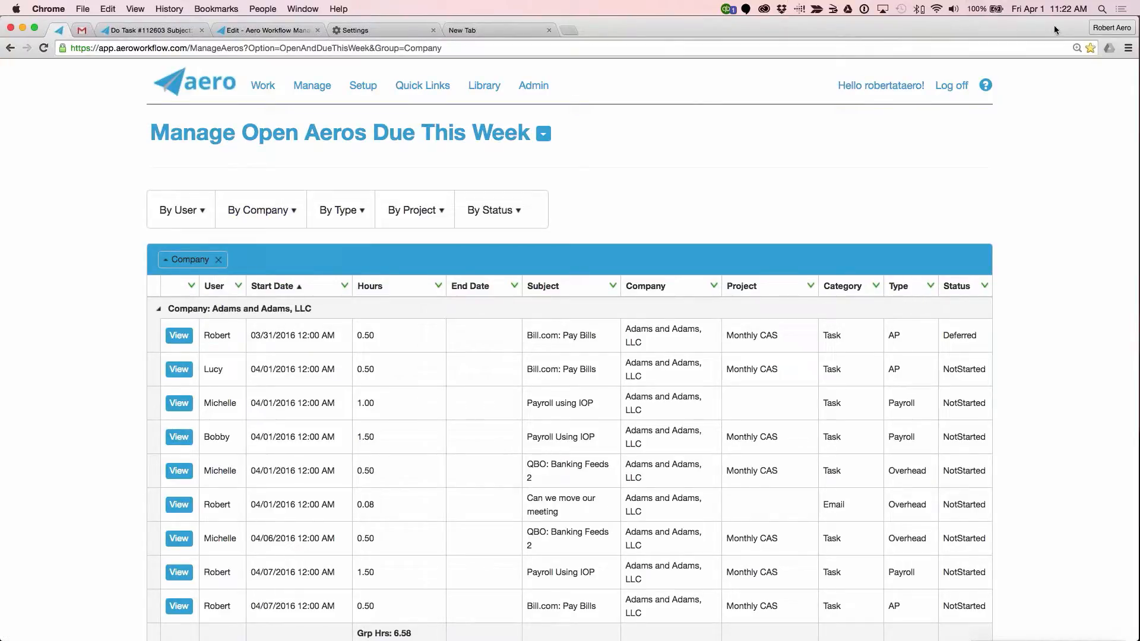
Step: Open the Bookmark Manager and add a folder named Aero Favorites under the Bookmarks Bar
left_click(264, 32)
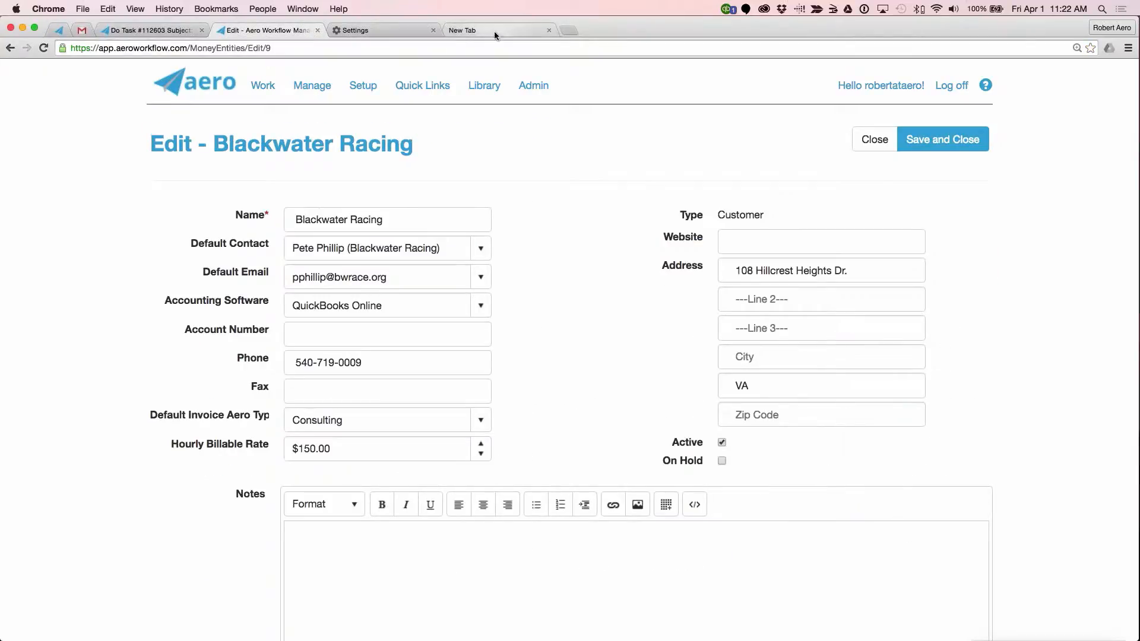
left_click(220, 8)
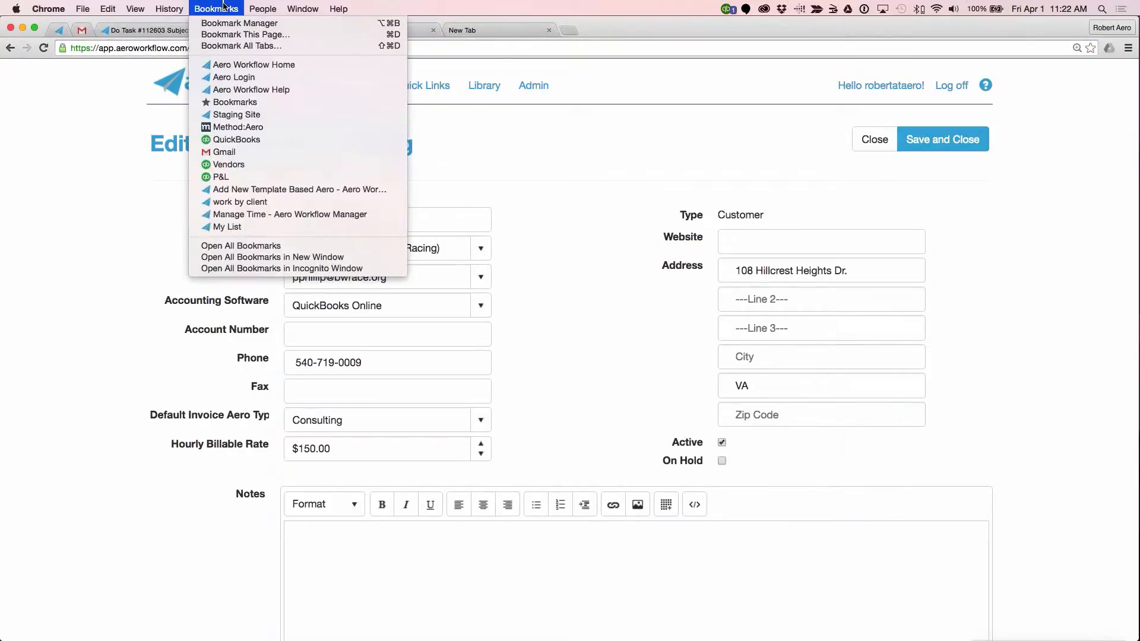
left_click(239, 24)
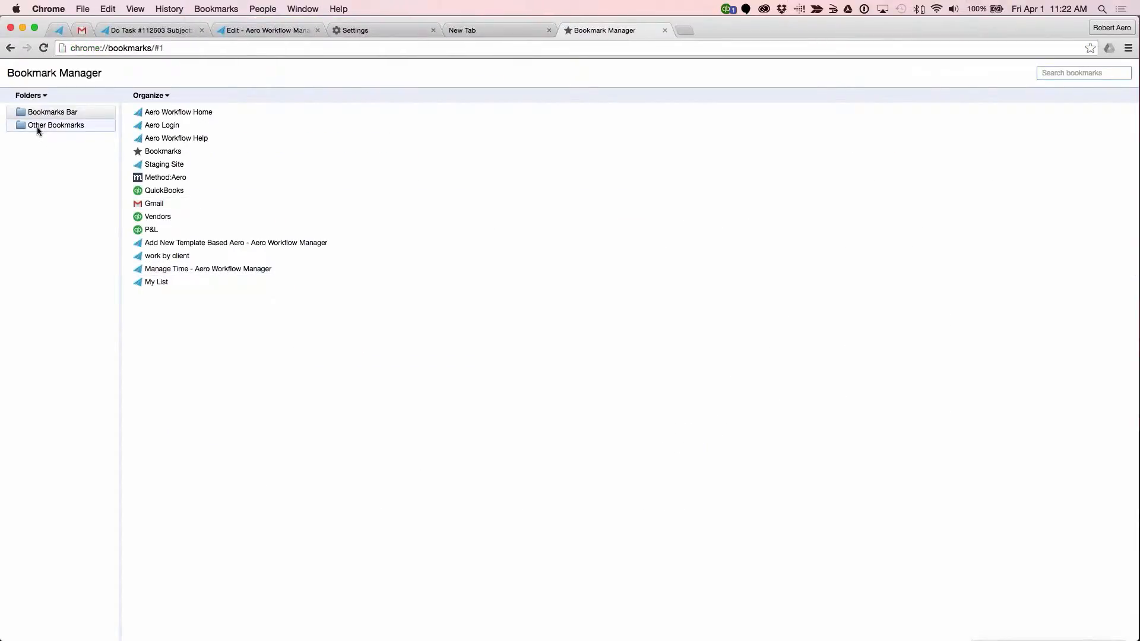
left_click(38, 95)
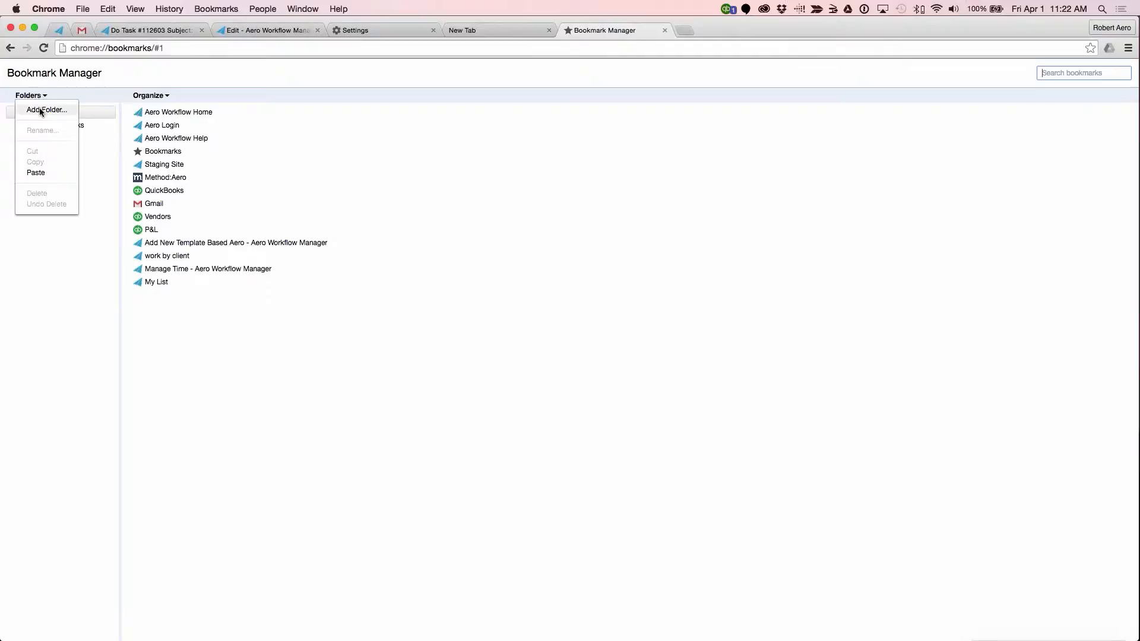
left_click(41, 110)
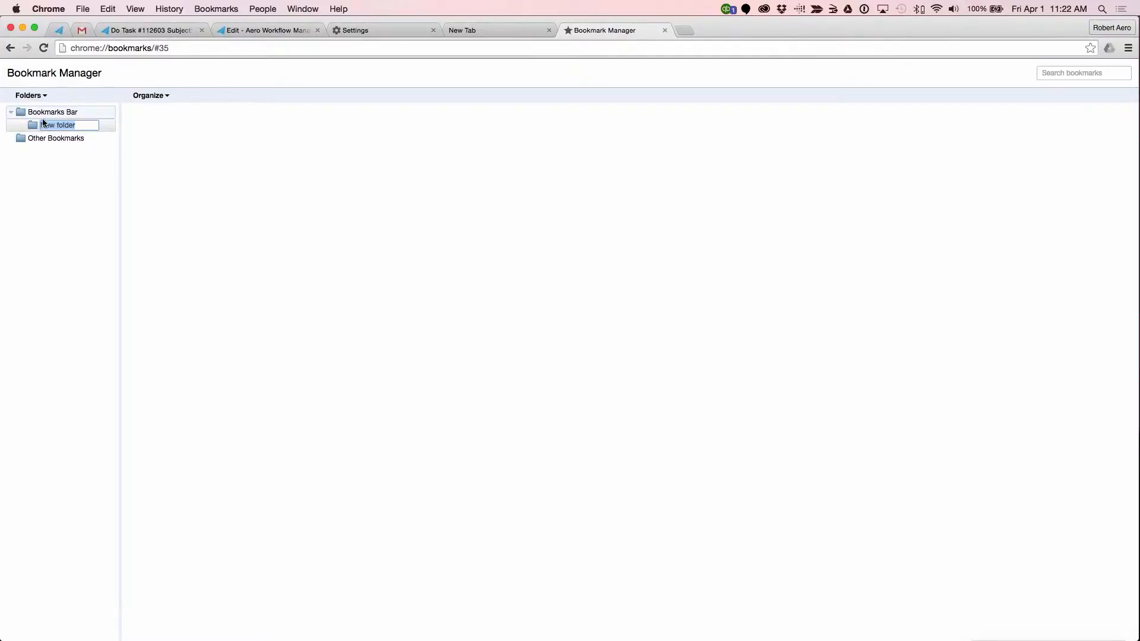
type("Aero")
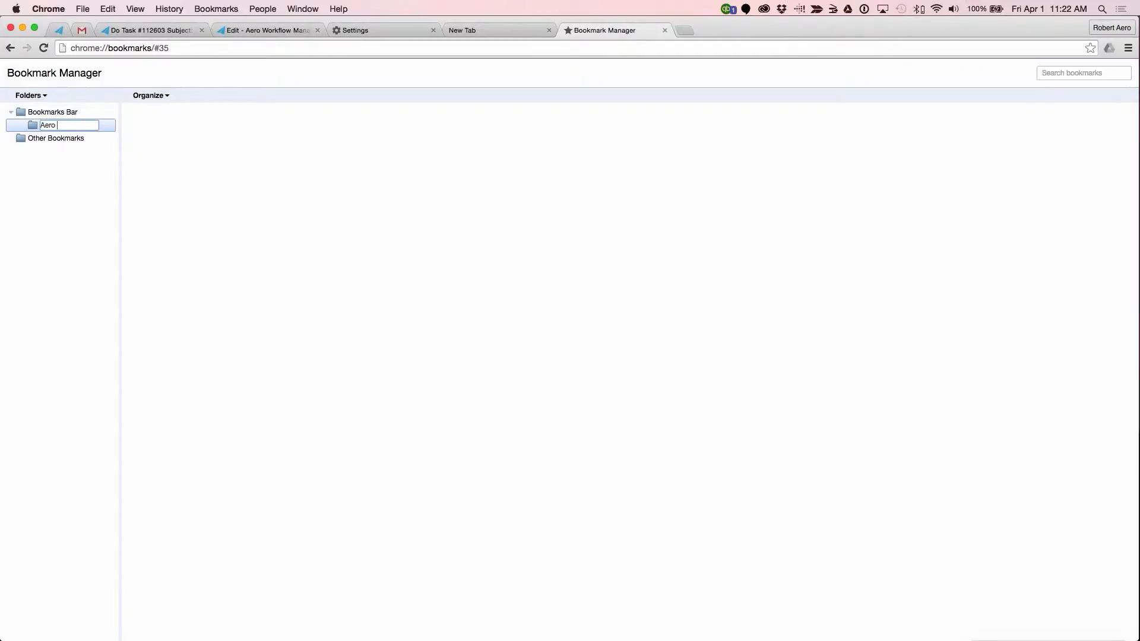
type(" Favorites")
Step: Move the Aero Workflow Home, Aero Login, Aero Workflow Help and Staging Site bookmarks from the Bookmarks Bar into the Aero Favorites folder
left_click(44, 112)
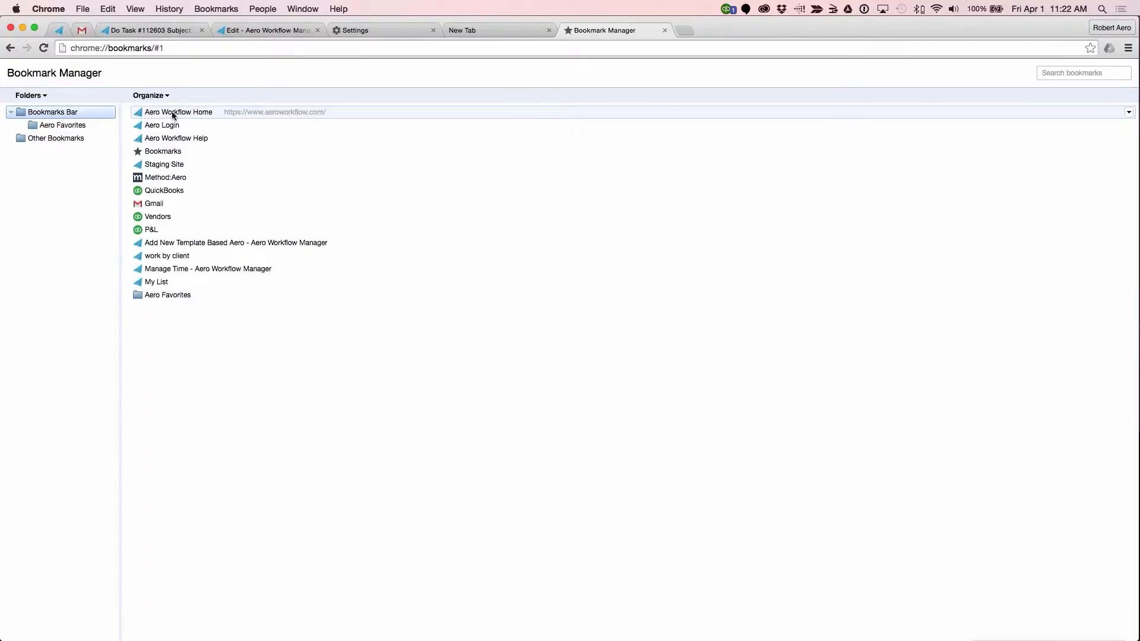
left_click_drag(174, 115, 80, 128)
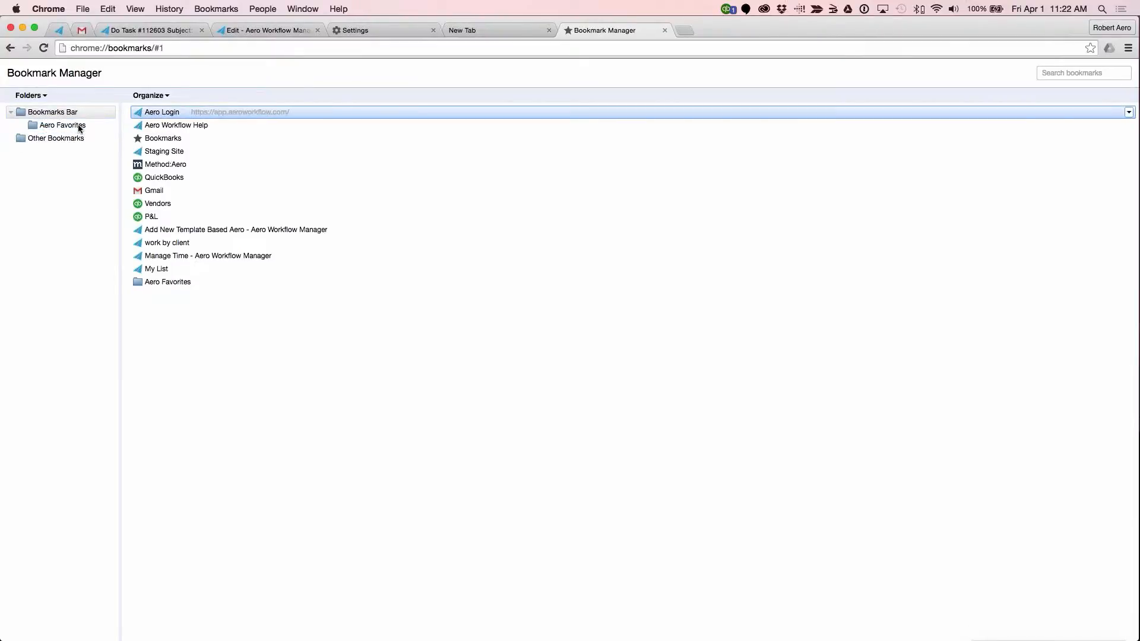
left_click_drag(158, 113, 84, 128)
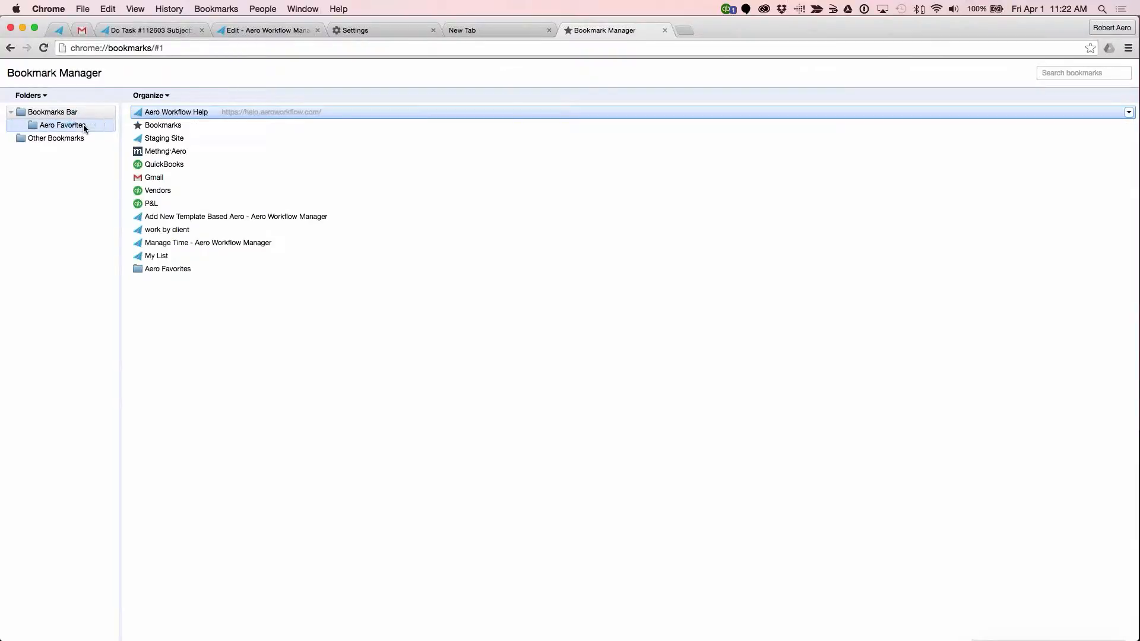
left_click_drag(157, 112, 70, 129)
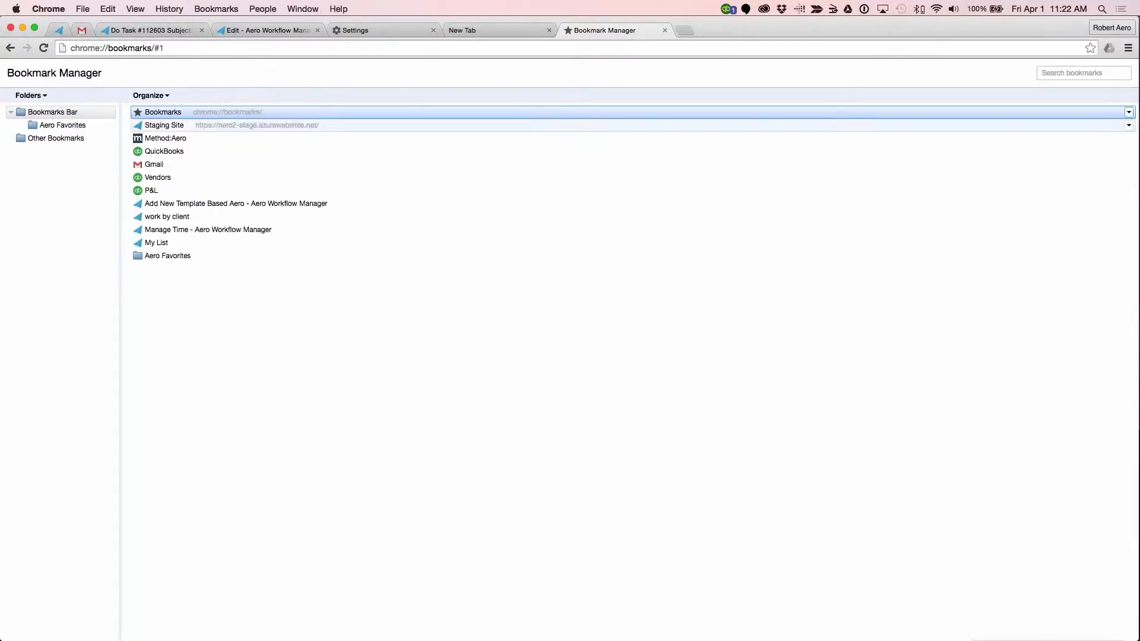
left_click_drag(167, 126, 87, 126)
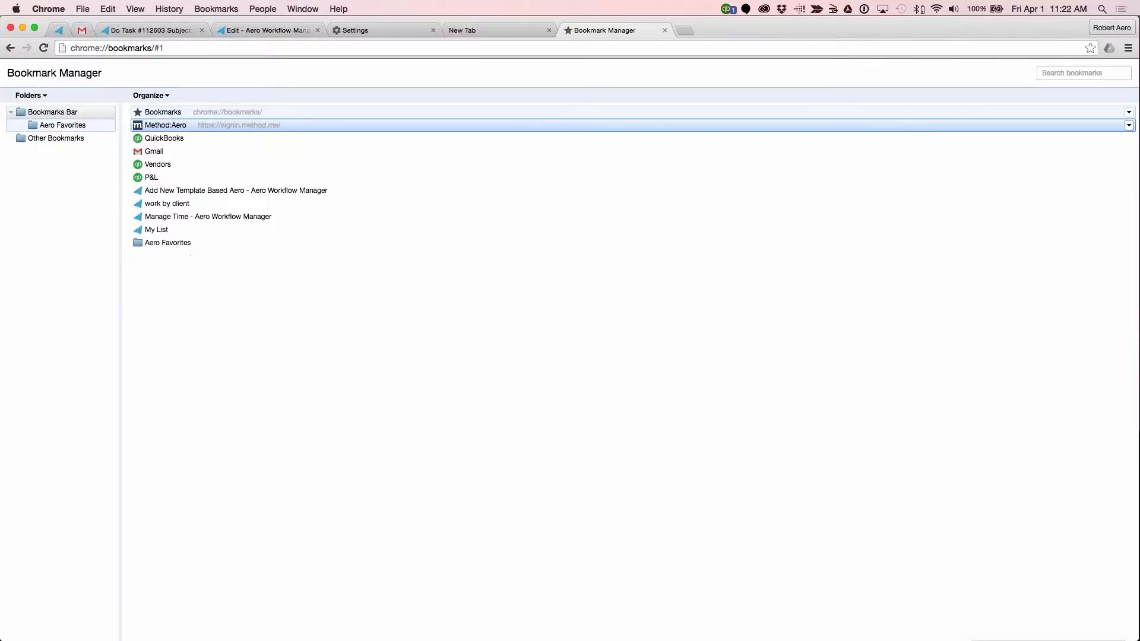
Step: Move the Add New Template Based Aero, work by client, Manage Time and My List bookmarks into the Aero Favorites folder
left_click_drag(166, 192, 68, 127)
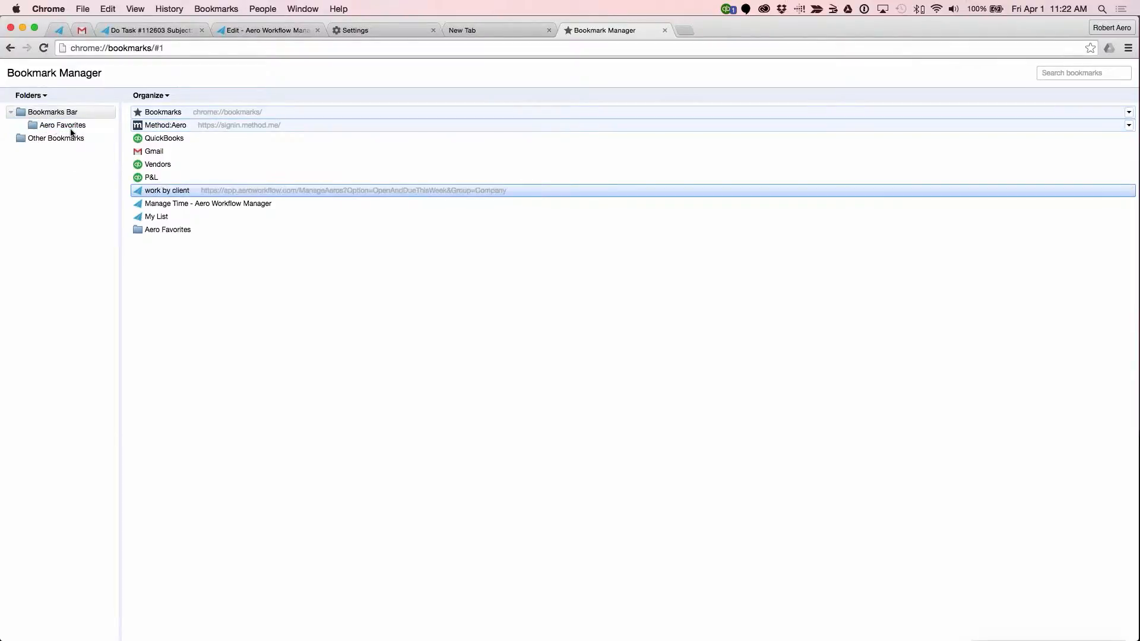
left_click_drag(173, 190, 68, 127)
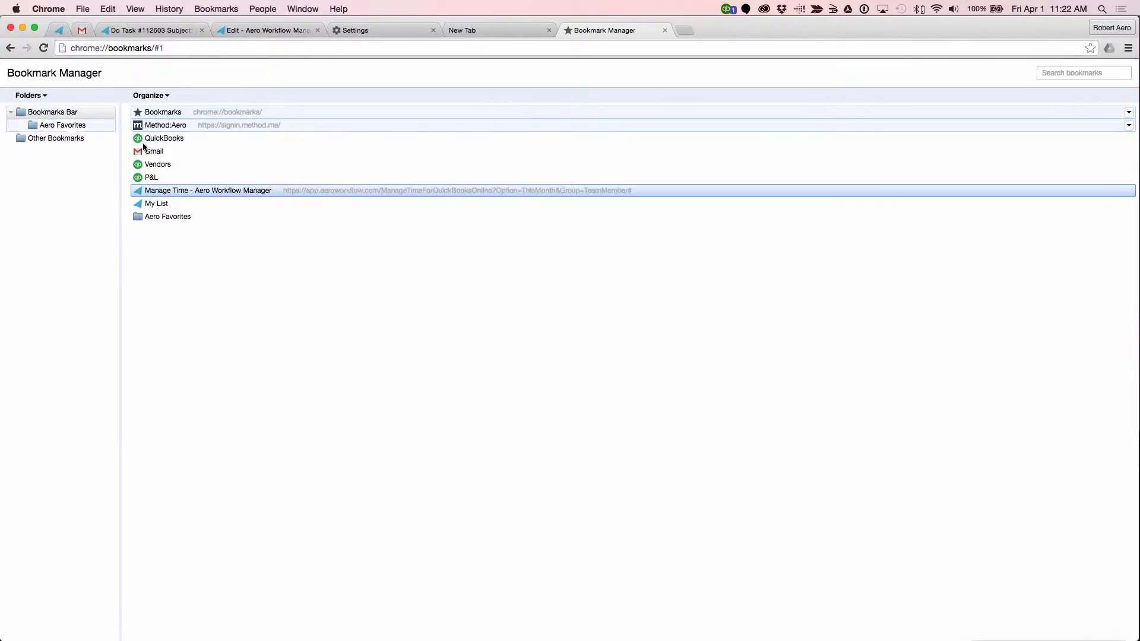
left_click_drag(191, 190, 86, 127)
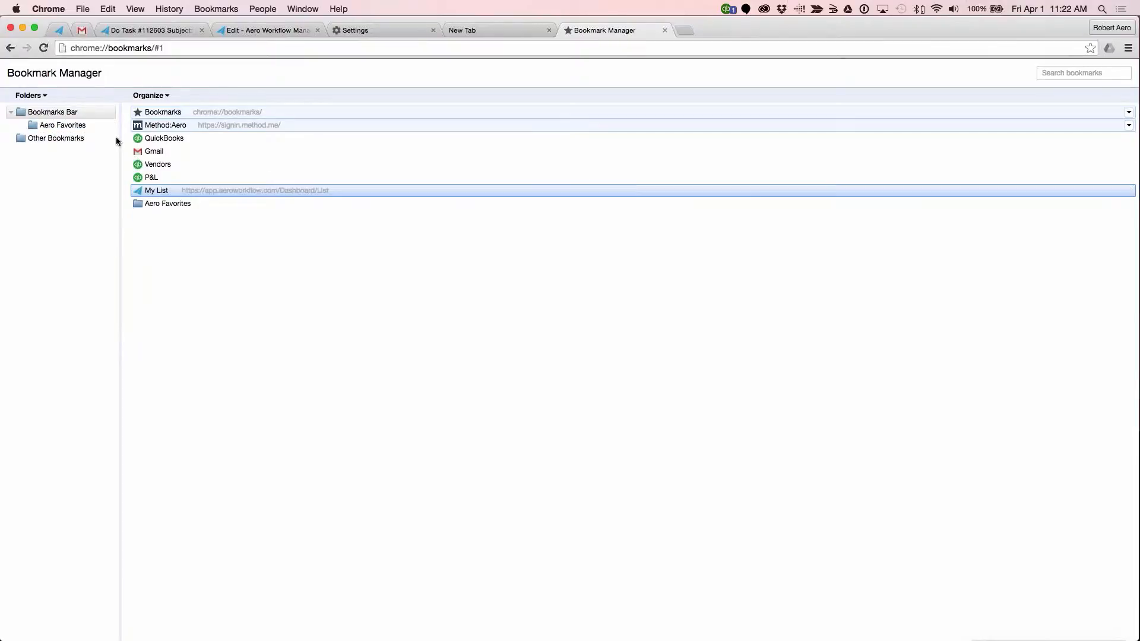
left_click_drag(191, 195, 85, 126)
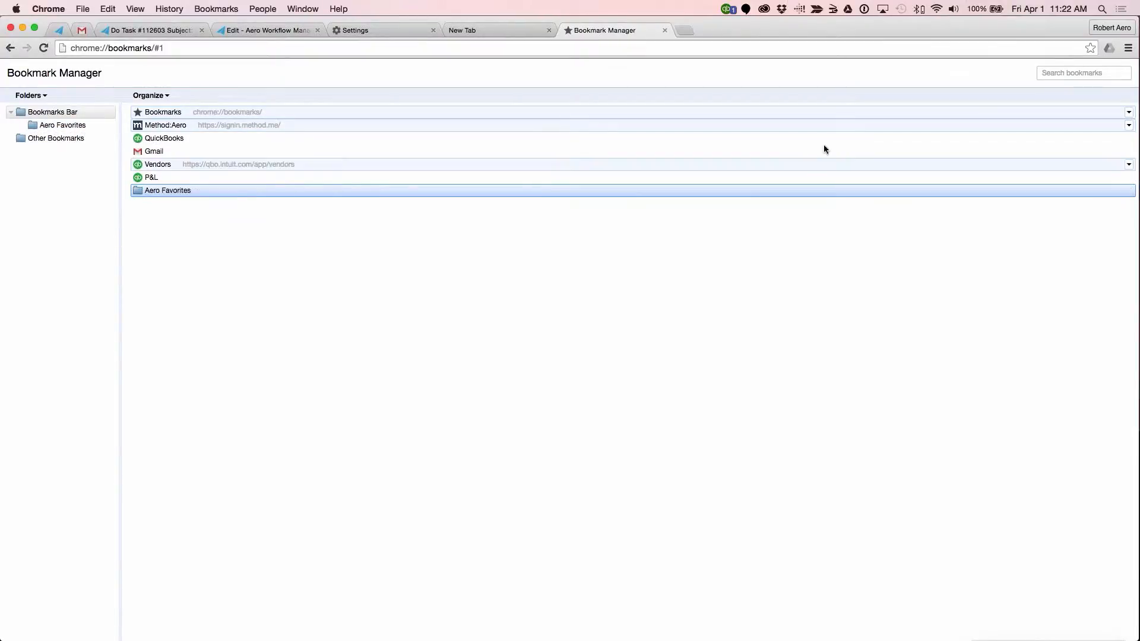
Step: Open the Staging Site bookmark from Aero Favorites and close its tab, and open the work by client bookmark in a new tab
left_click(505, 31)
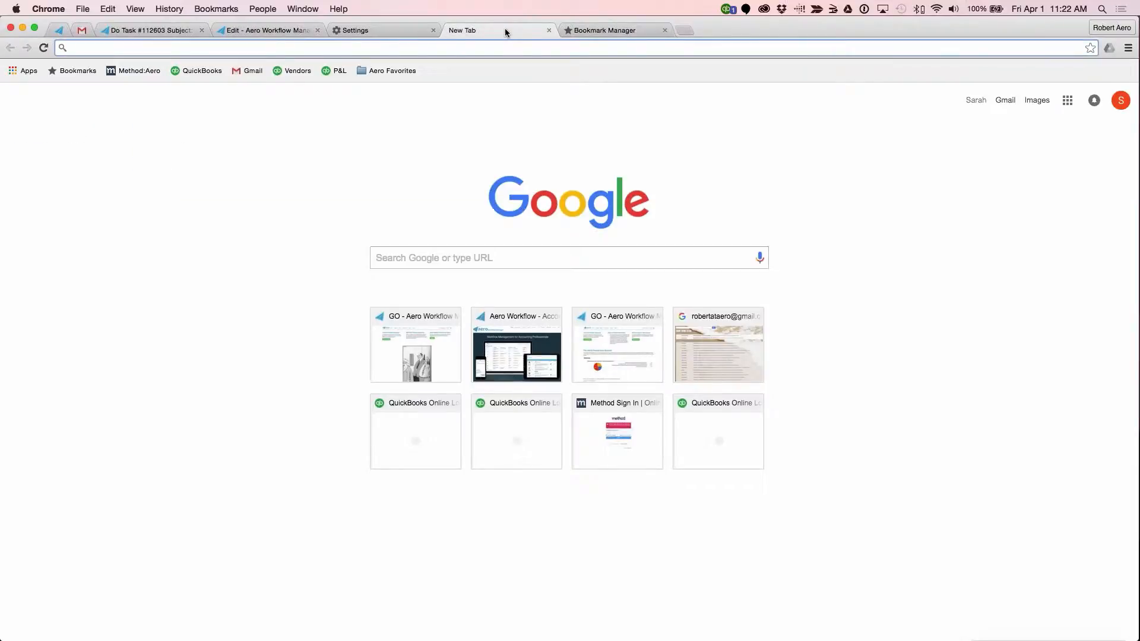
left_click(397, 71)
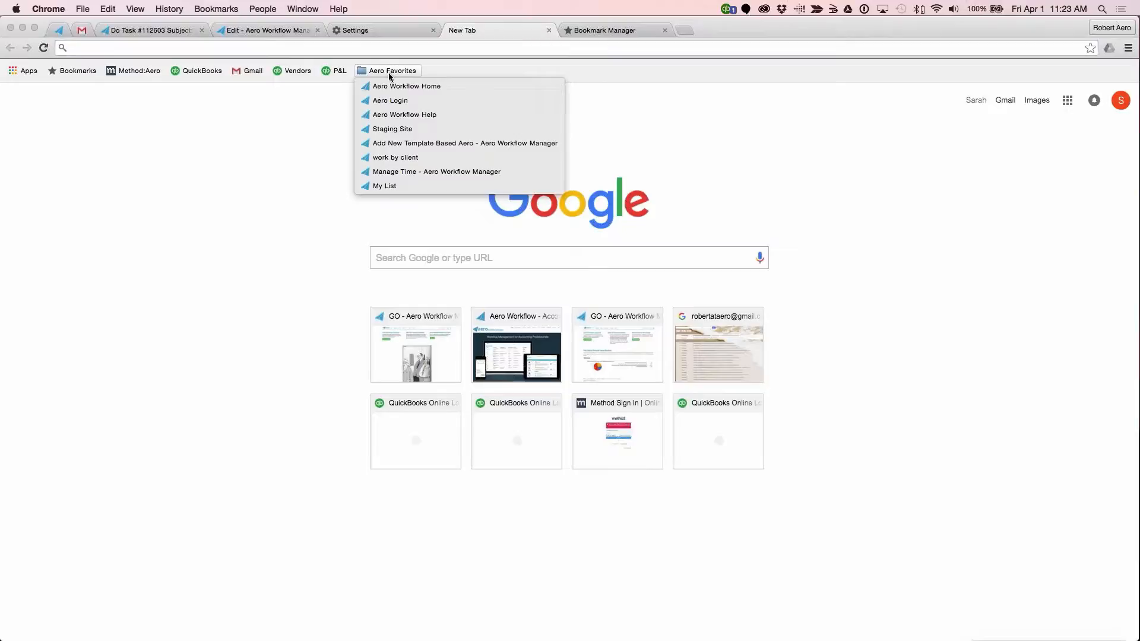
left_click(393, 129)
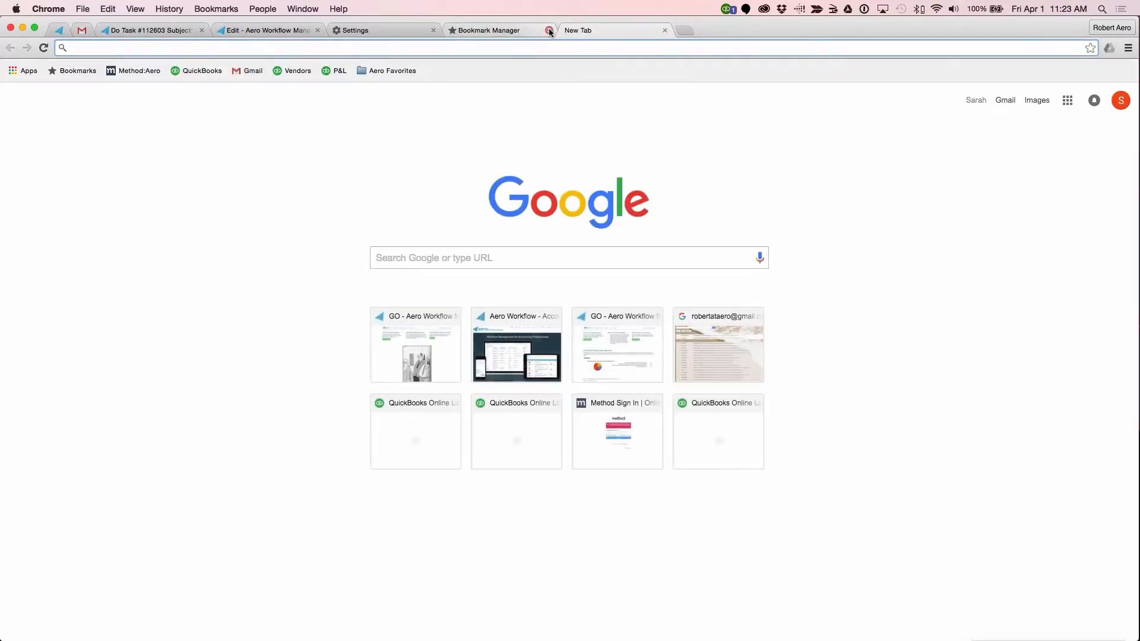
left_click(549, 30)
left_click(409, 70)
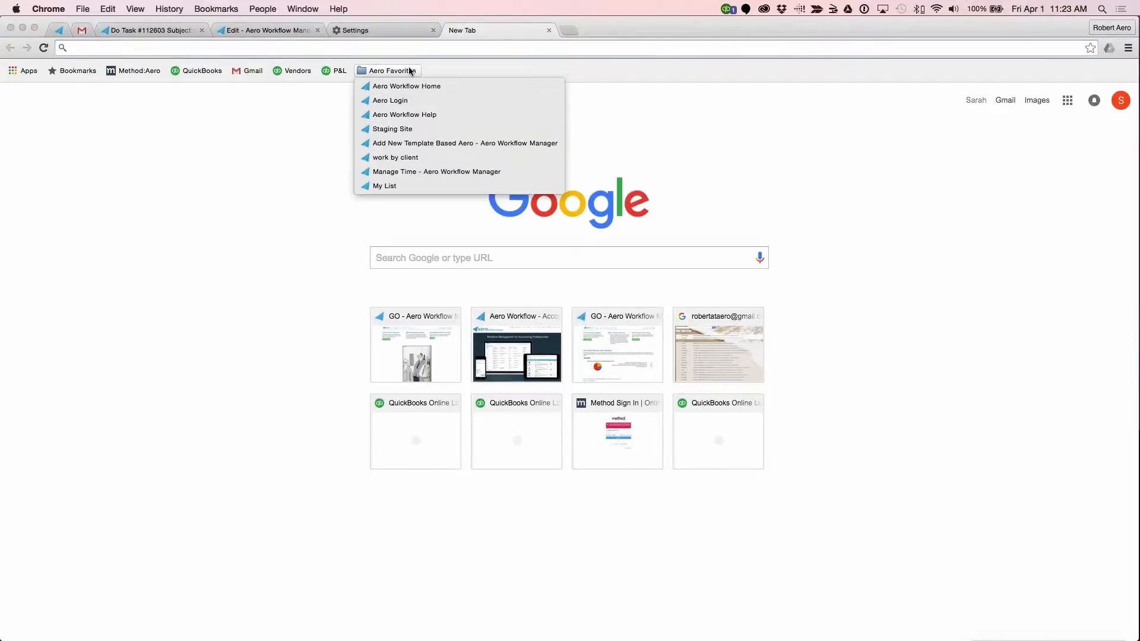
left_click(402, 157)
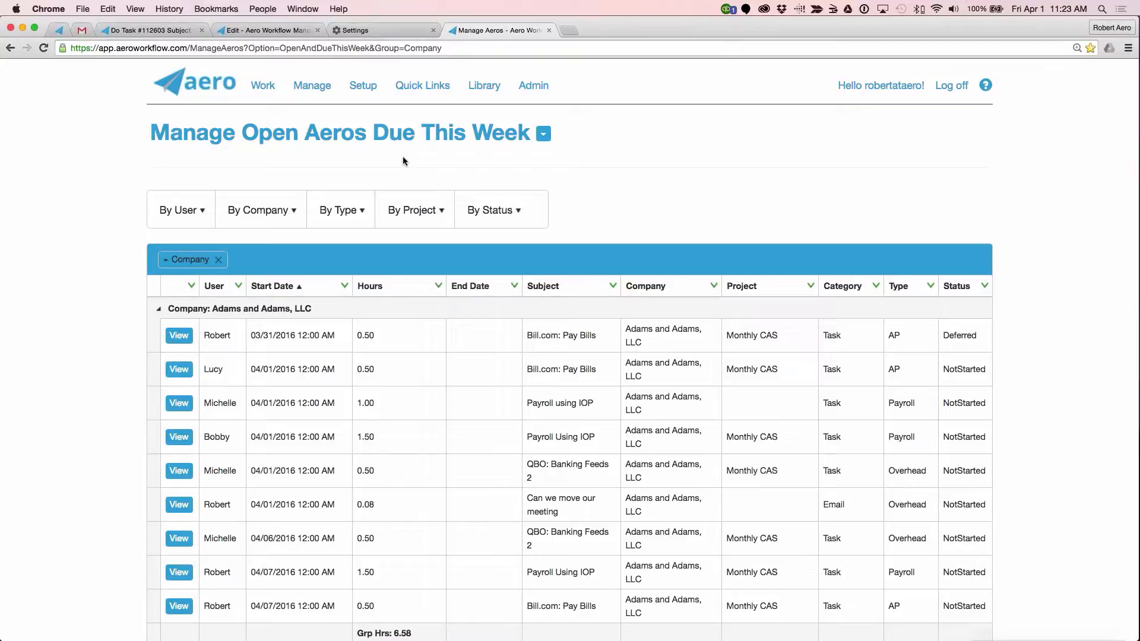
Step: Review the BDC: Enter Bills task page, from its procedure checklist down to the Vault records for Blackwater Racing
left_click(111, 31)
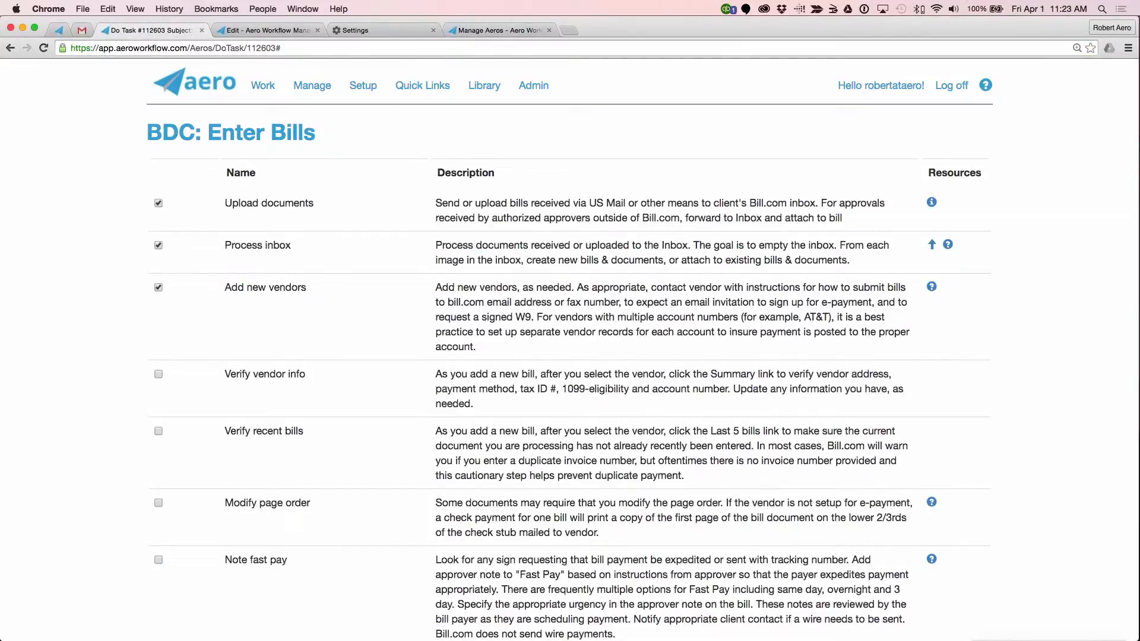
scroll(643, 350, "down", 20)
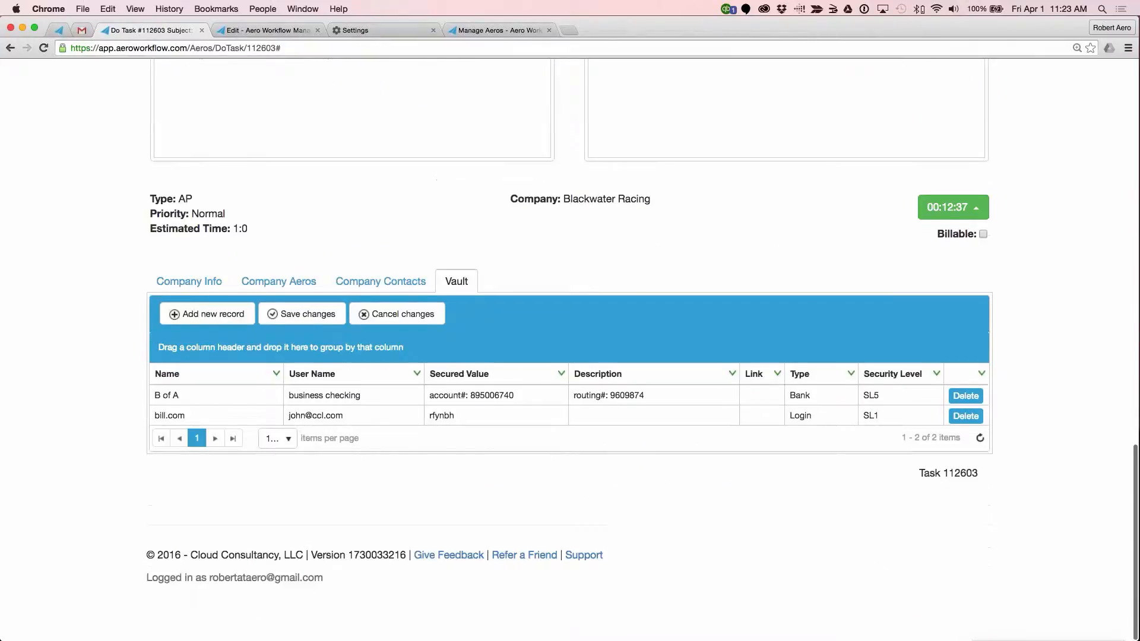
scroll(643, 350, "up", 20)
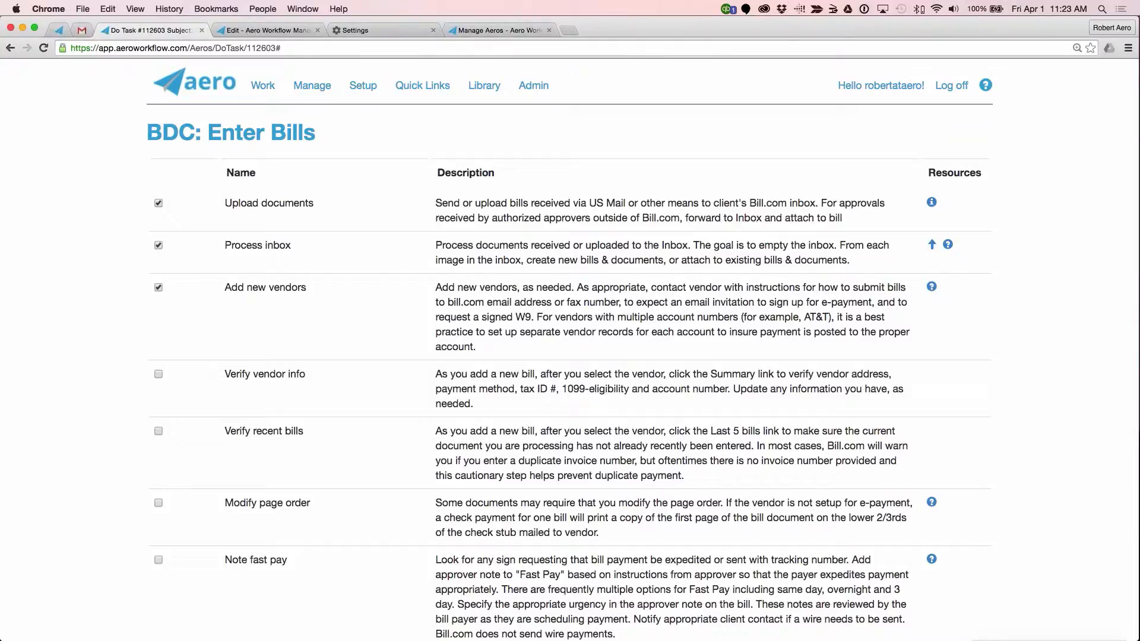
right_click(155, 31)
left_click(314, 85)
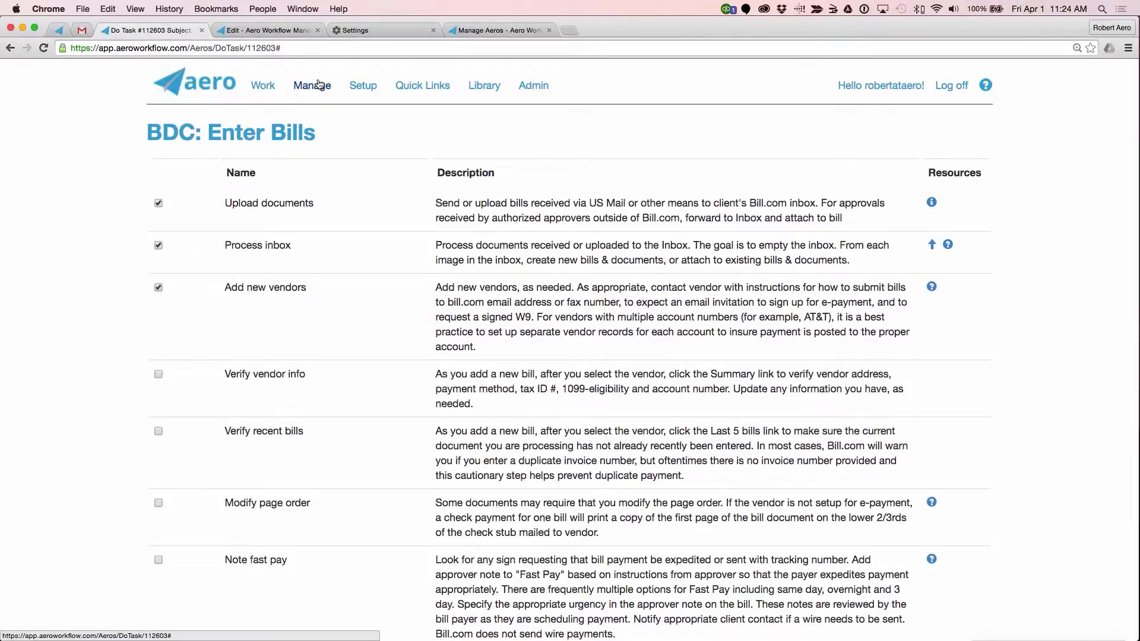
Step: Open the Companies list in a new tab, look through it and open the Cherry's Express record at its Vault
left_click(319, 85)
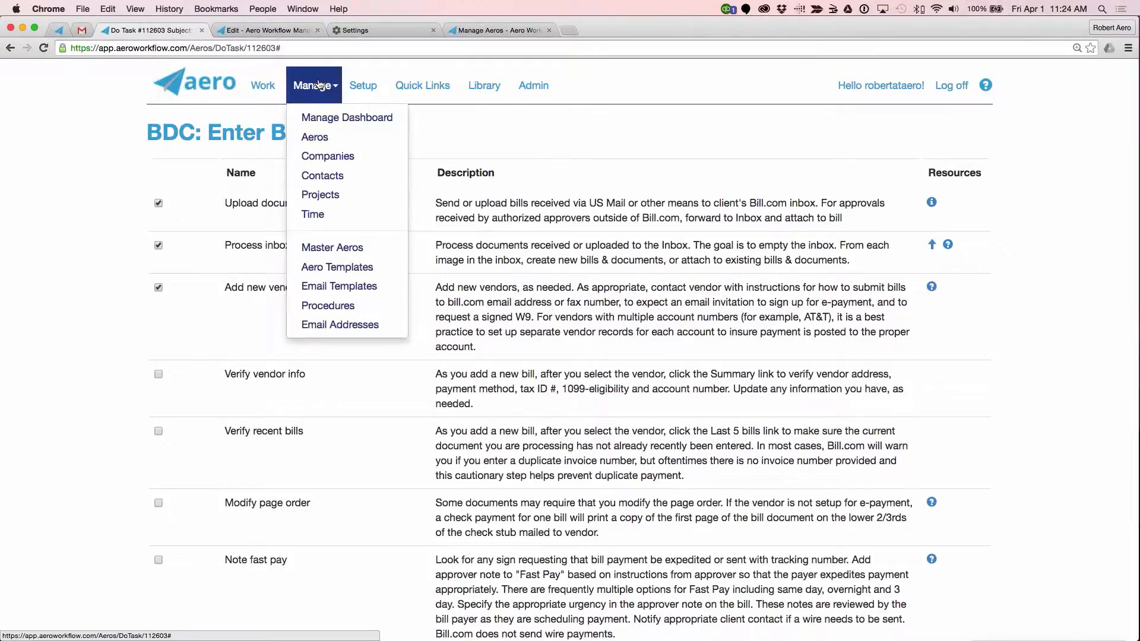
right_click(351, 158)
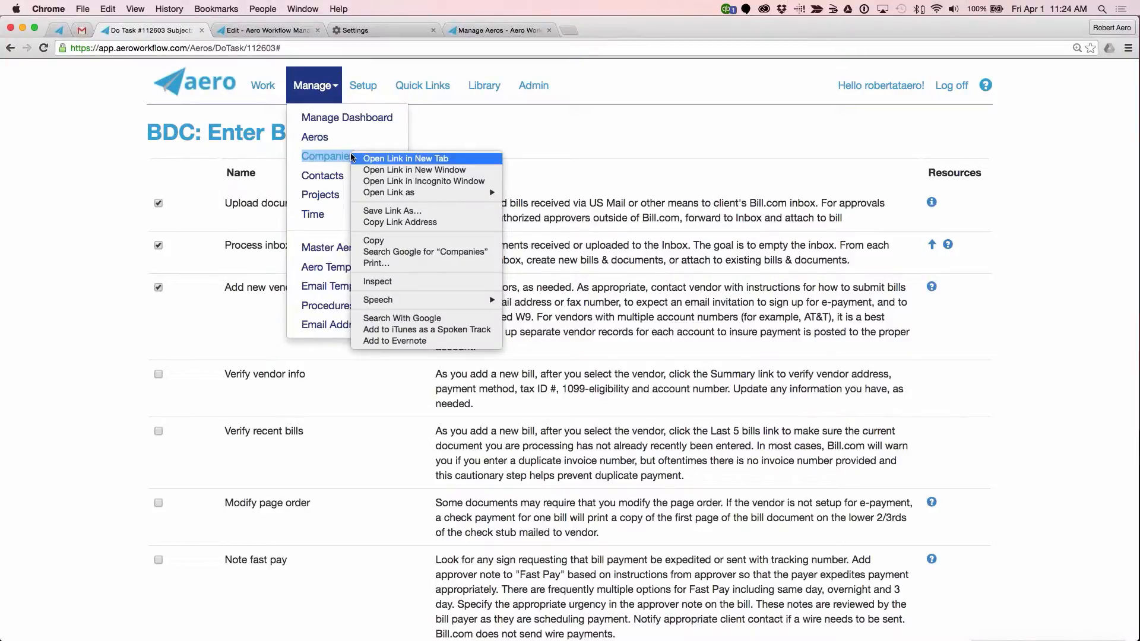
left_click(384, 159)
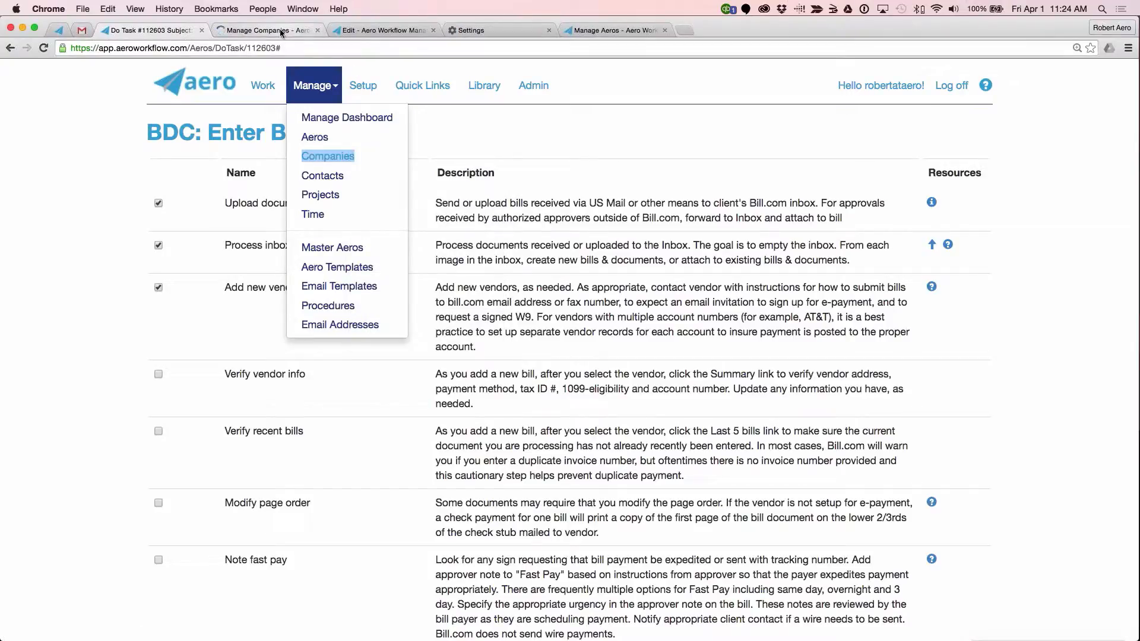
left_click(276, 31)
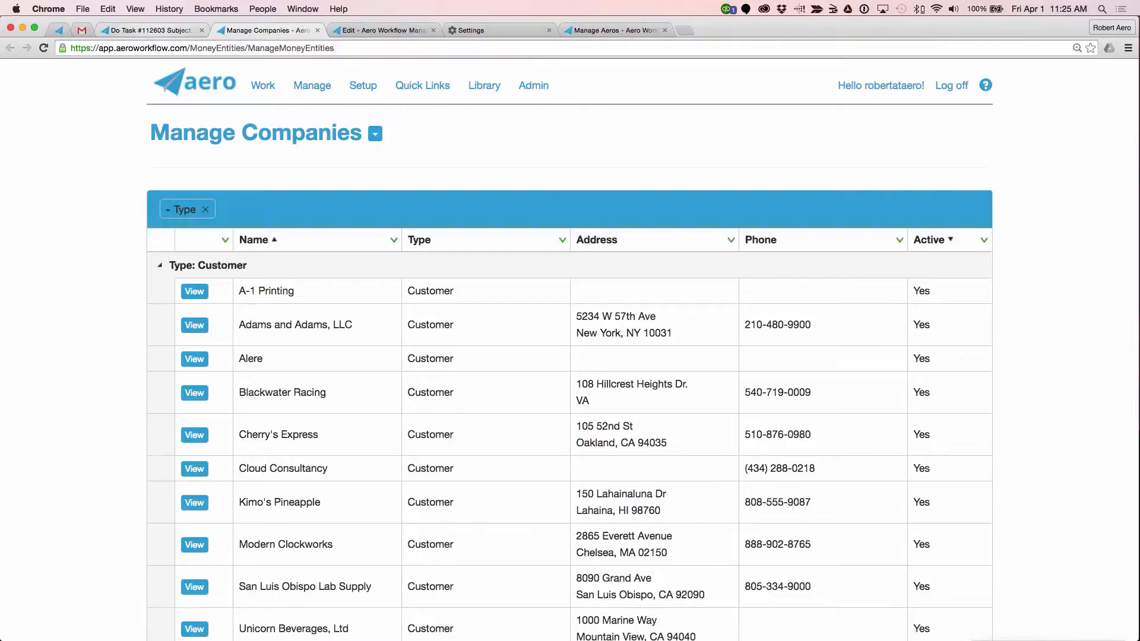
scroll(530, 167, "down", 5)
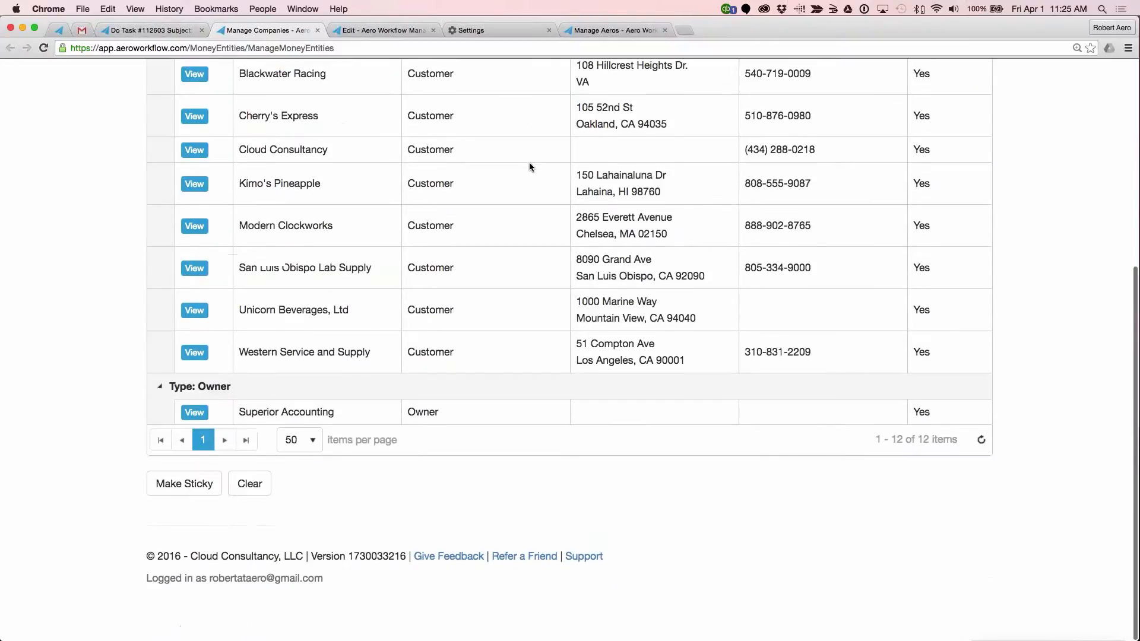
scroll(529, 162, "up", 5)
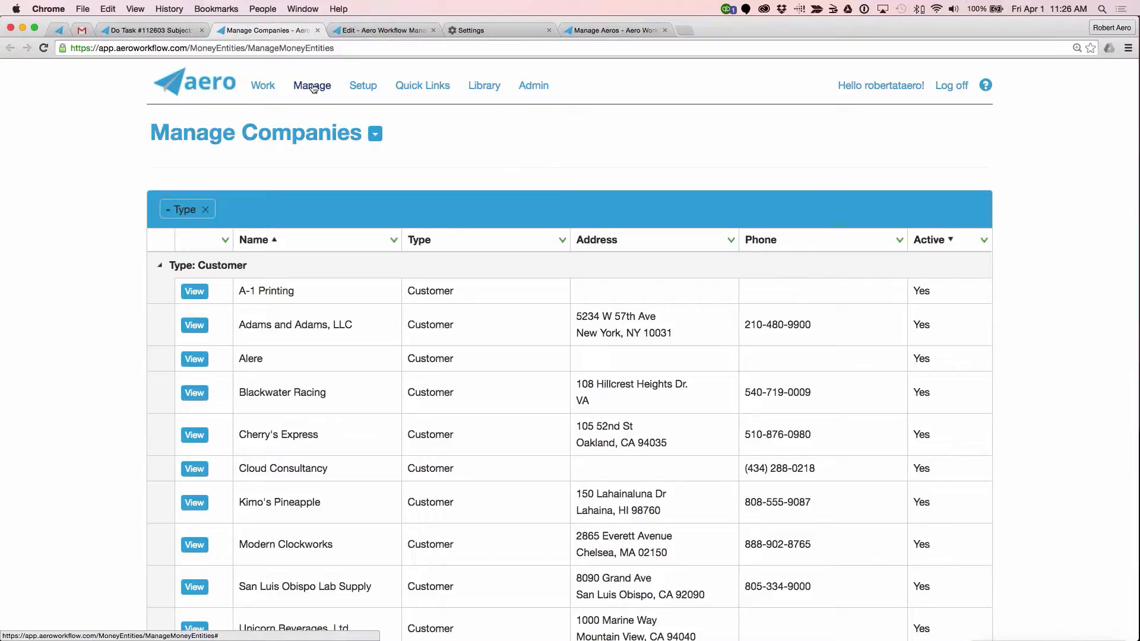
left_click(194, 435)
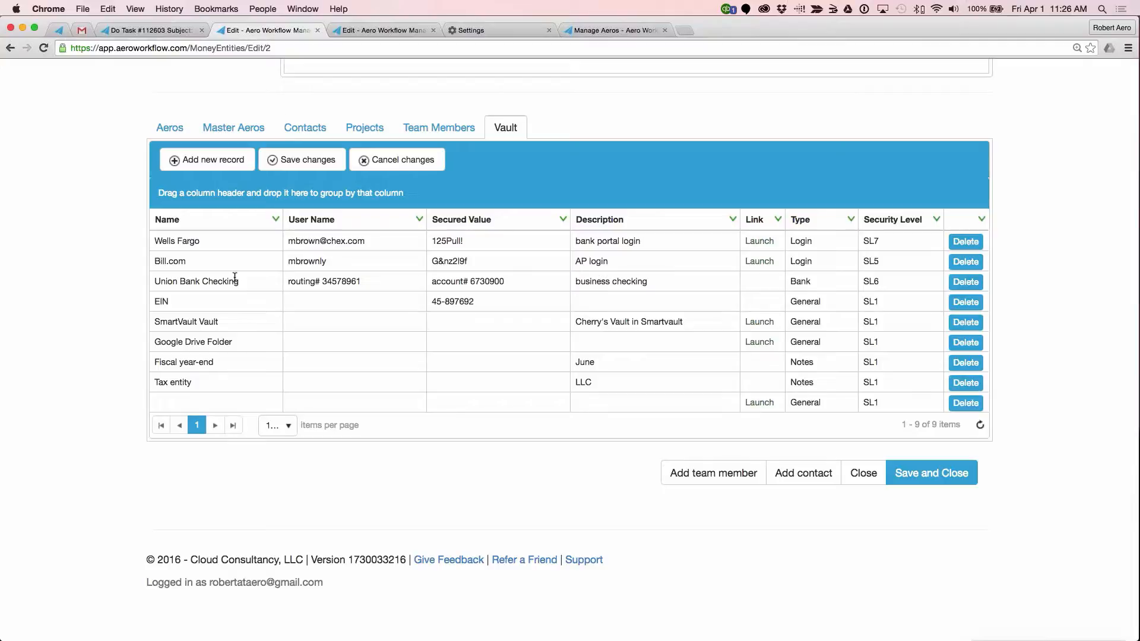
Step: Try to append $ to the name of the Wells Fargo record in the Cherry's Express Vault
left_click(213, 240)
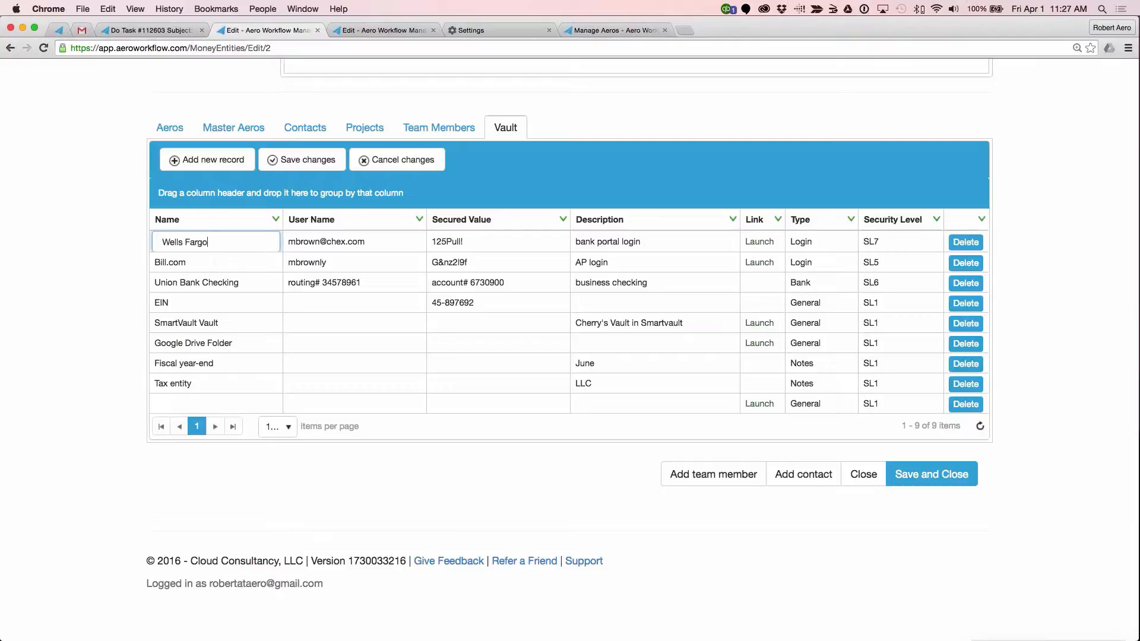
type("$")
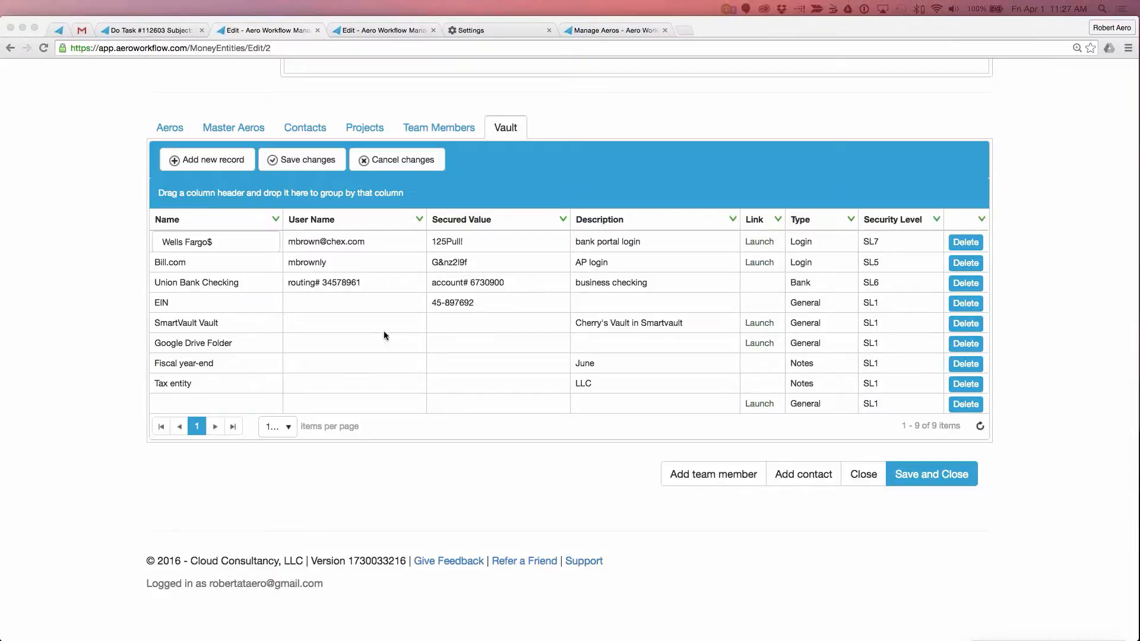
left_click(242, 266)
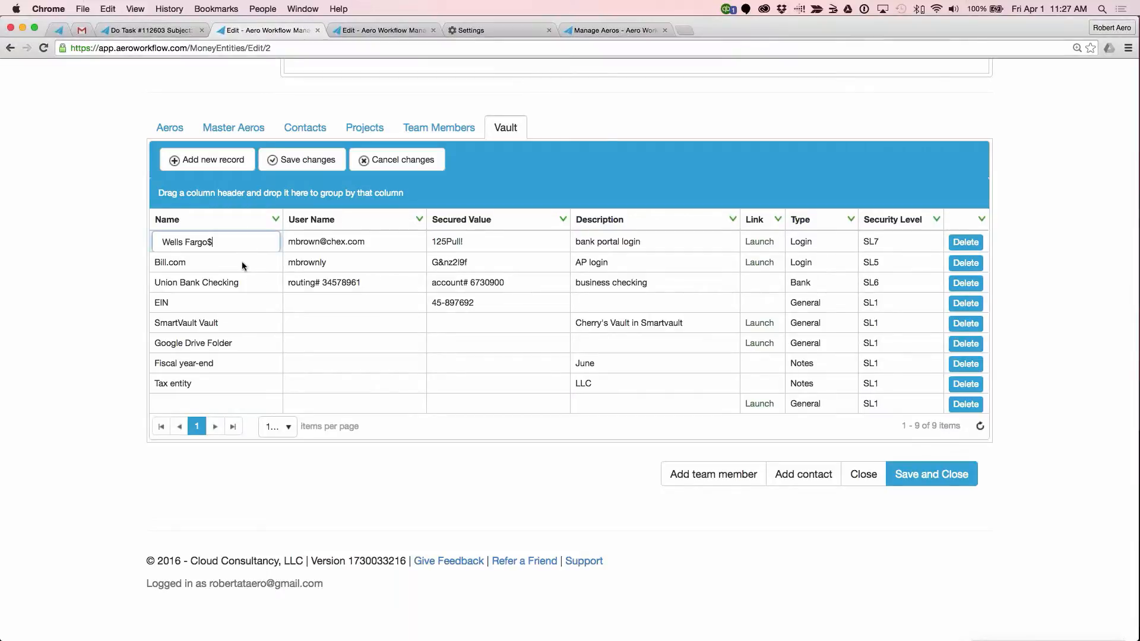
Step: Filter the Vault records to the Notes type, then clear the filter
left_click(850, 220)
mouse_move(890, 343)
left_click(1022, 378)
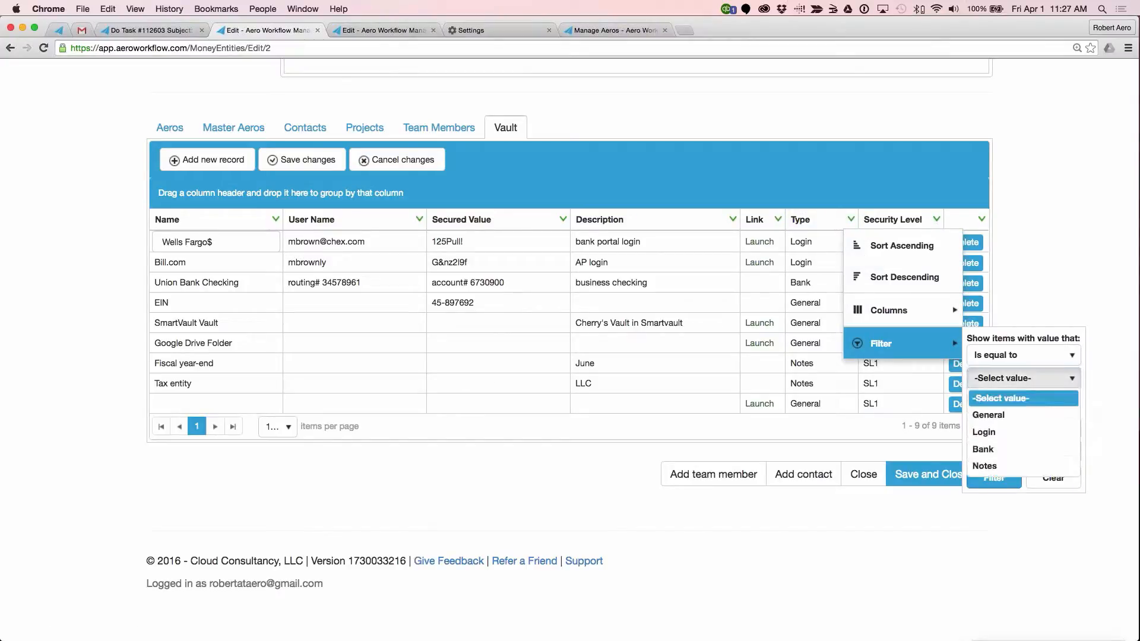
left_click(981, 466)
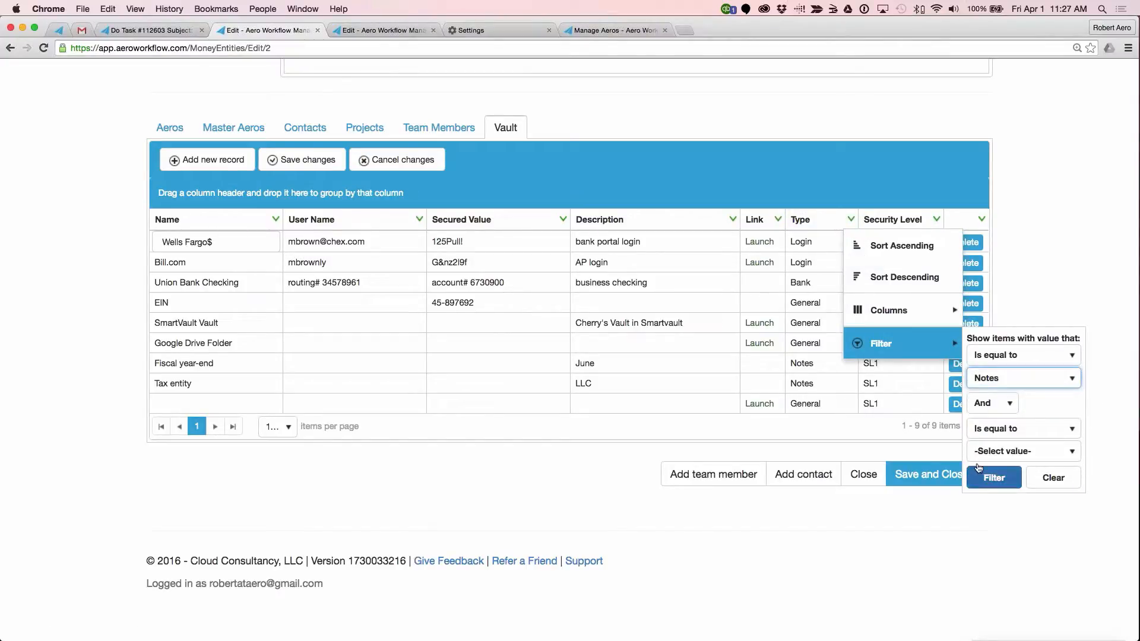
left_click(992, 477)
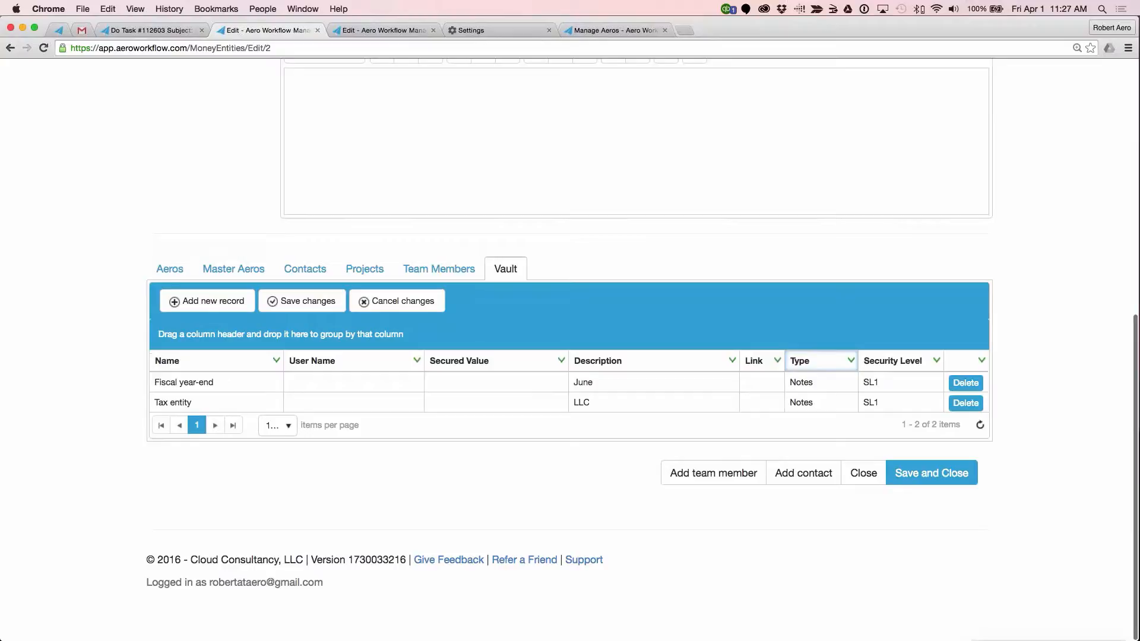
left_click(853, 362)
mouse_move(867, 484)
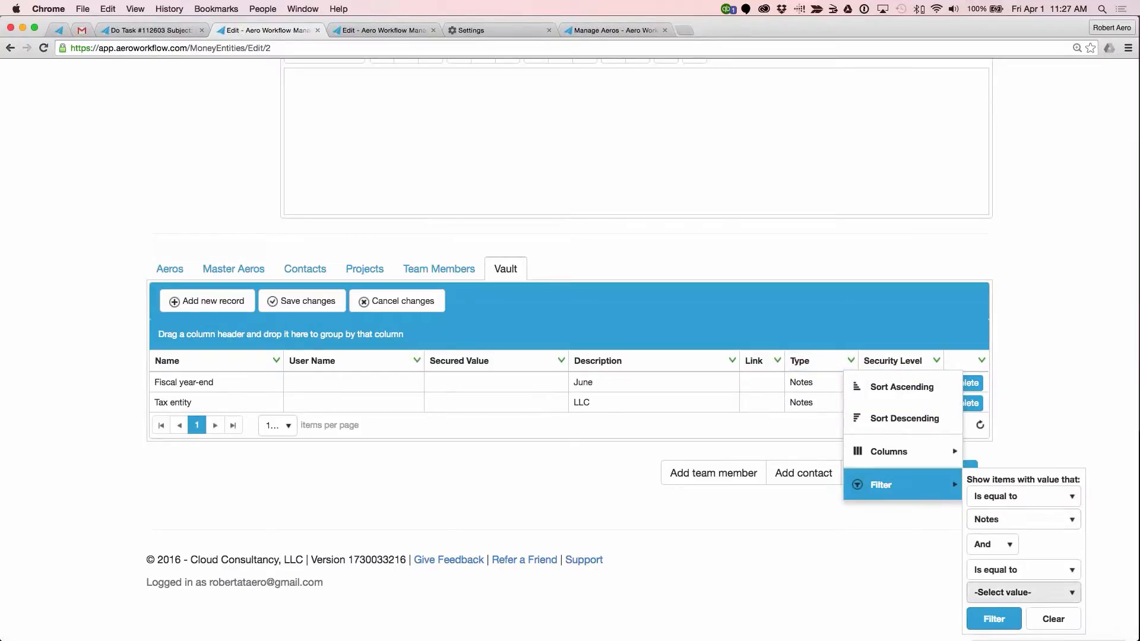
left_click(1053, 619)
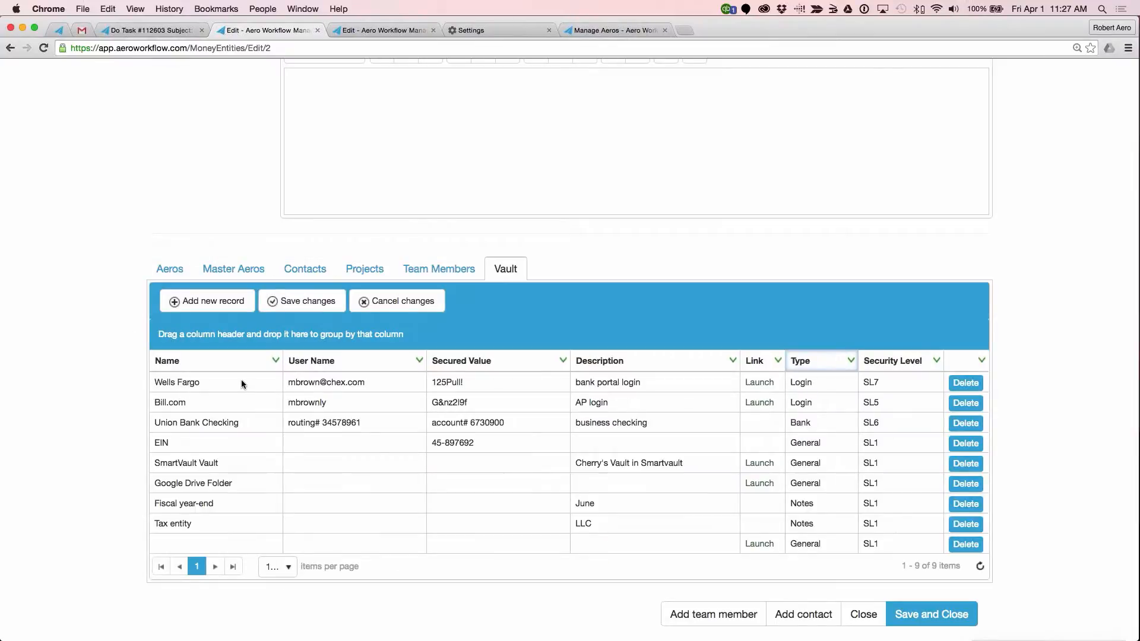
Step: Rename the Wells Fargo Vault record as Wells Fargo$ and save the change
left_click(241, 380)
type("$")
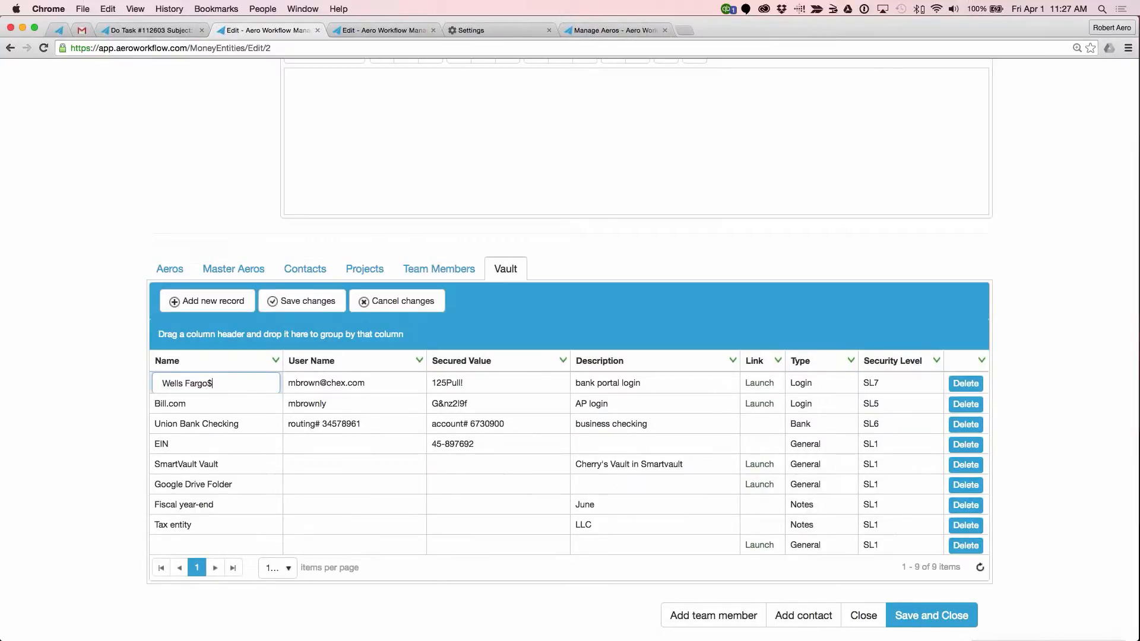
left_click(323, 300)
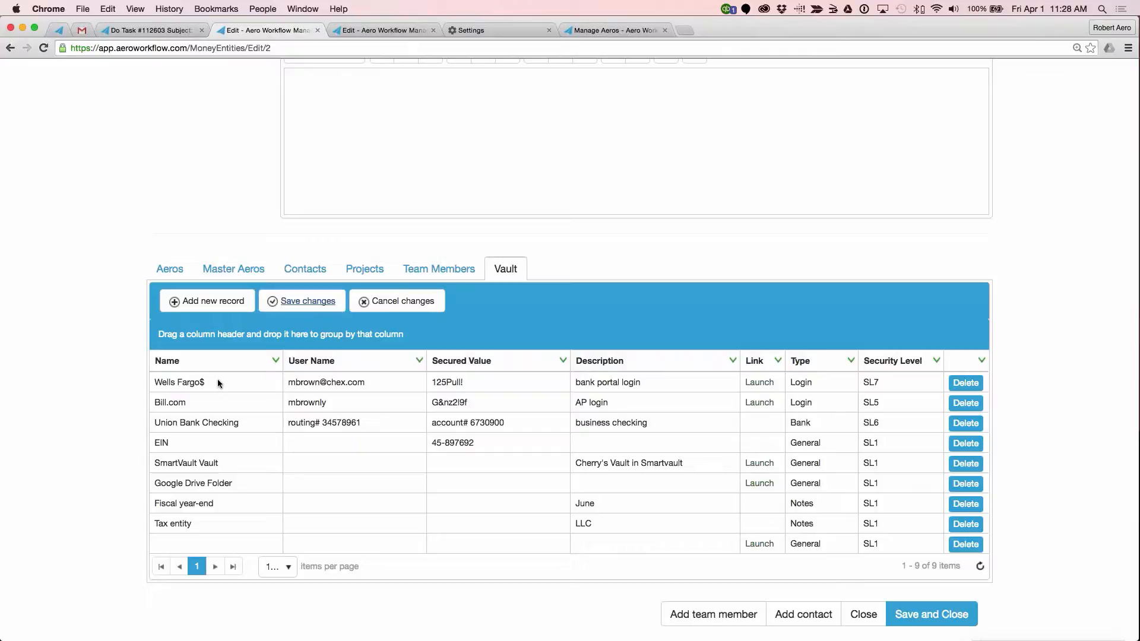
Step: Rename the Bill.com Vault record as 1Bill.com, save the change and sort the records by name in ascending order
left_click(154, 403)
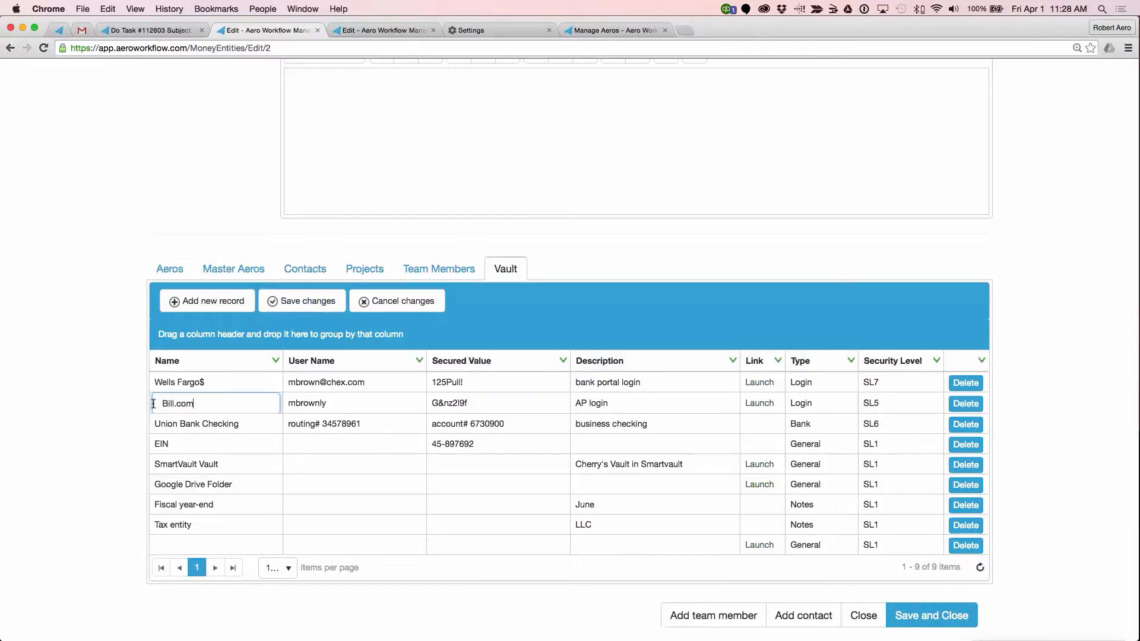
left_click(154, 404)
type("1")
left_click(252, 439)
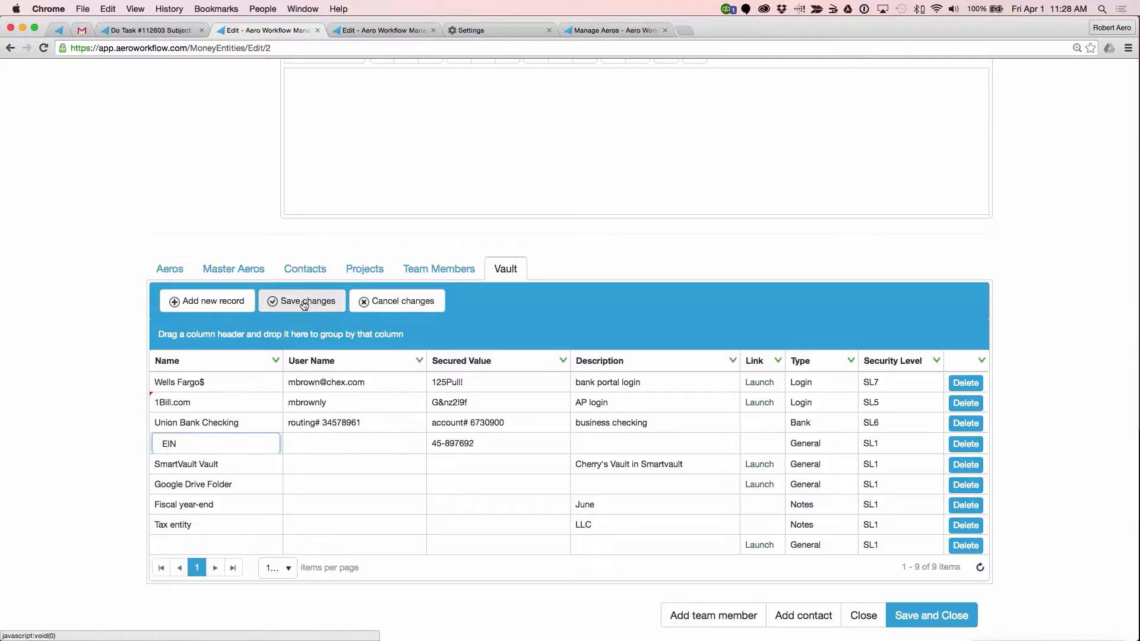
left_click(280, 308)
left_click(169, 361)
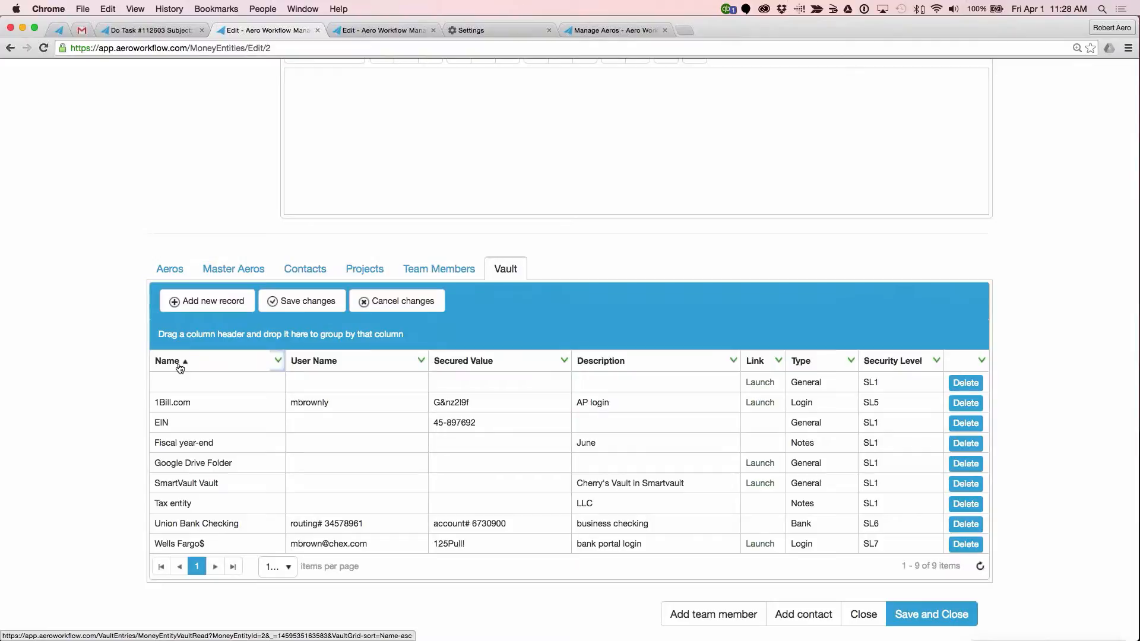
Step: Open the Master Aeros list and open Blackwater Racing's Reconcile Bank Accounts master aero
key("super+shift+2")
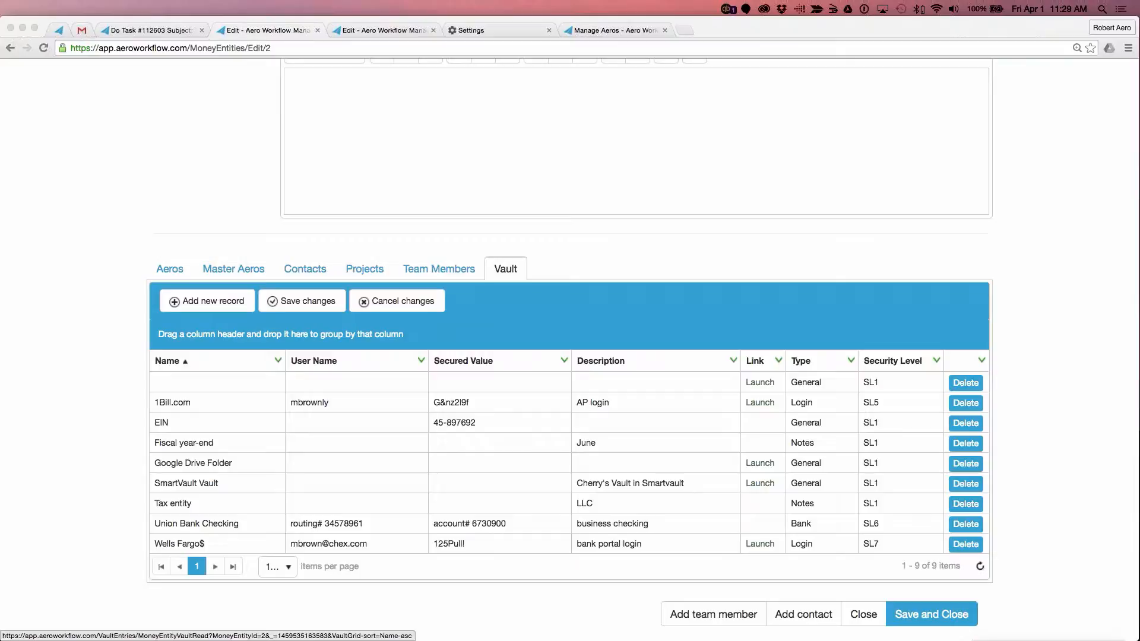
scroll(593, 387, "up", 10)
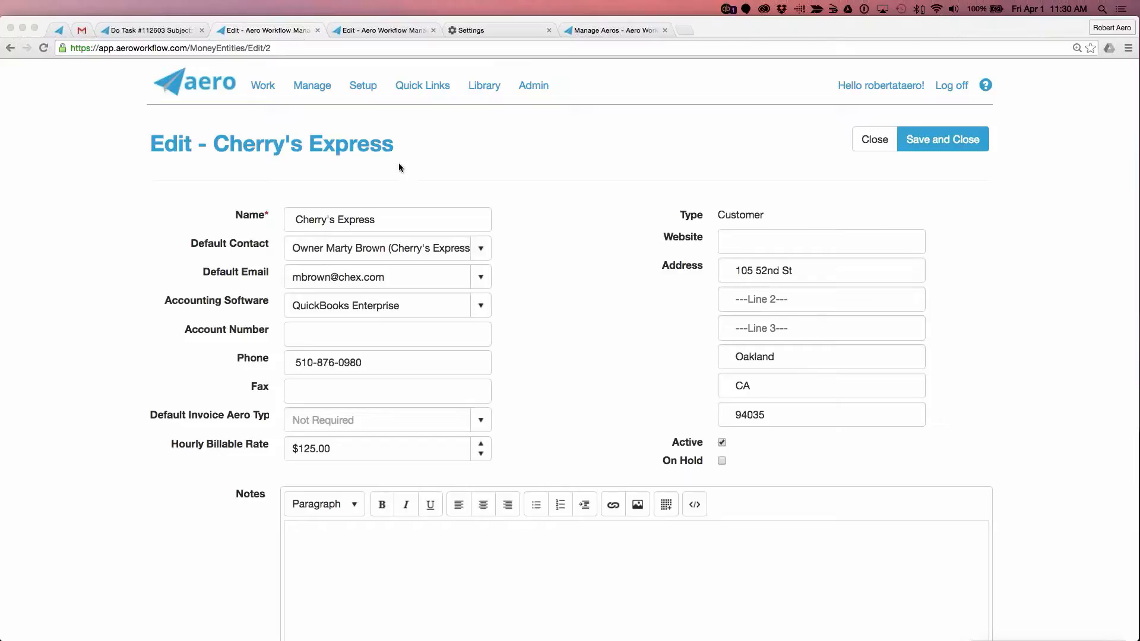
left_click(322, 84)
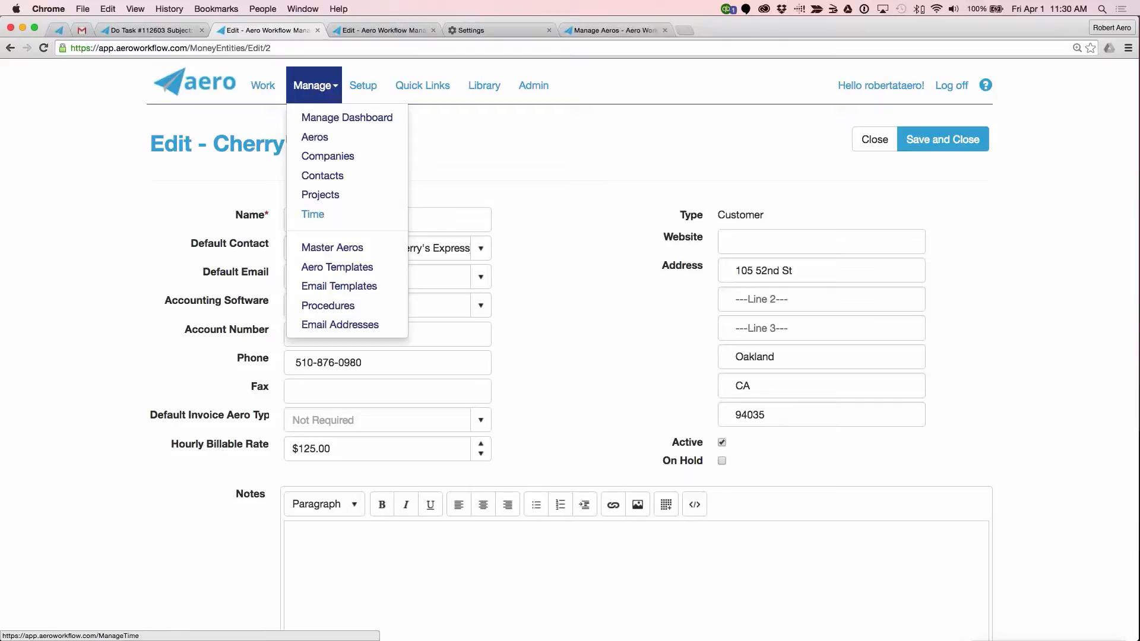
left_click(364, 252)
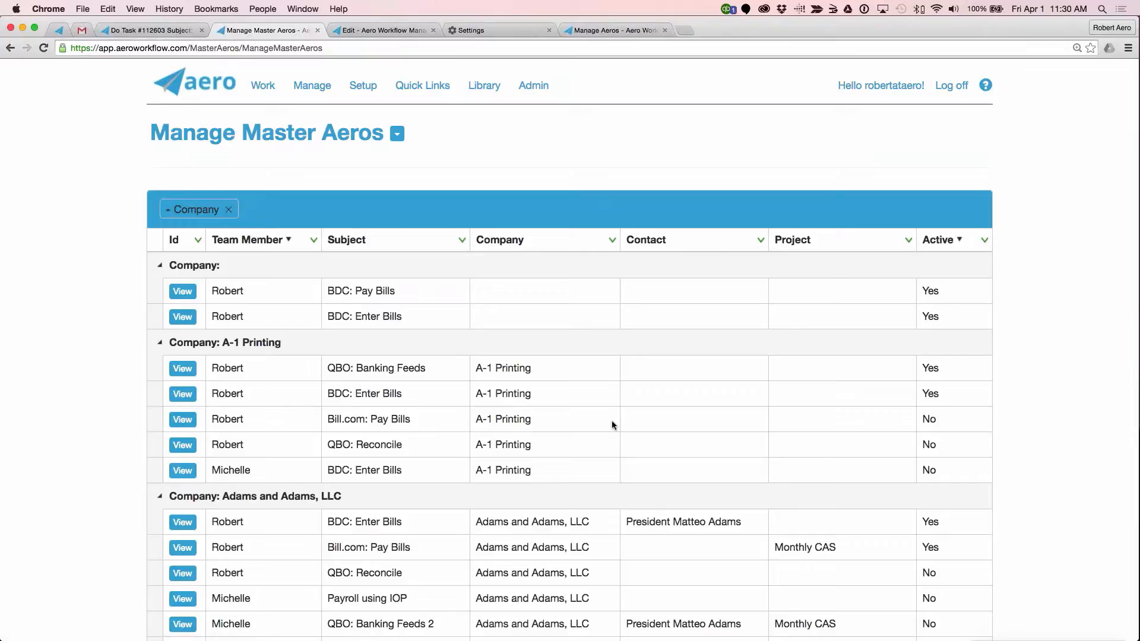
scroll(612, 424, "down", 5)
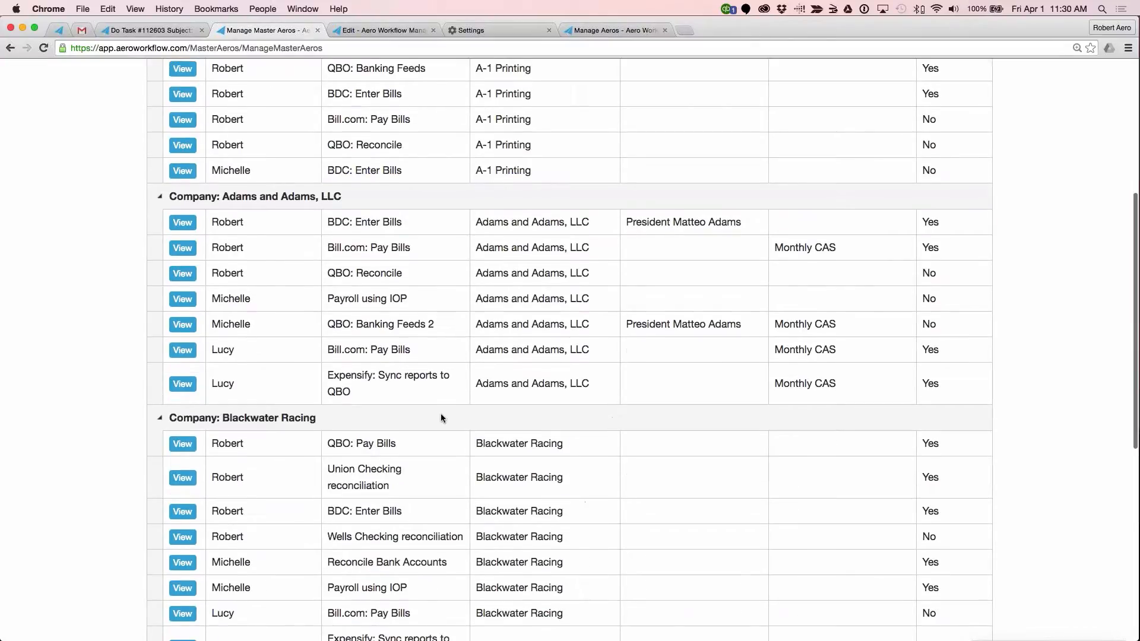
scroll(441, 418, "up", 2)
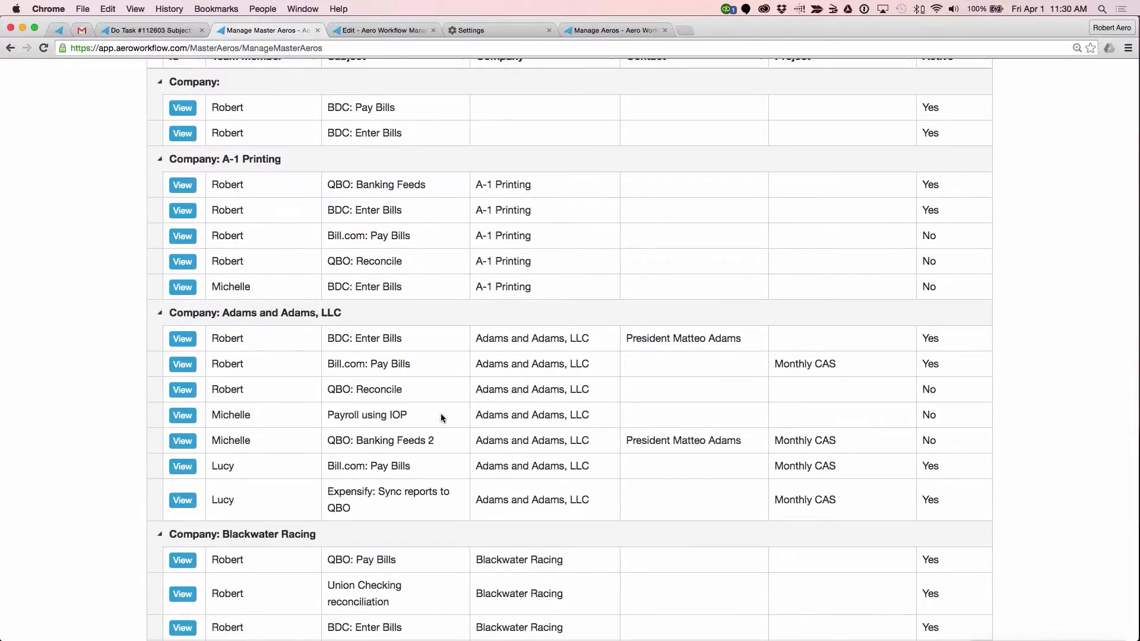
scroll(440, 417, "down", 5)
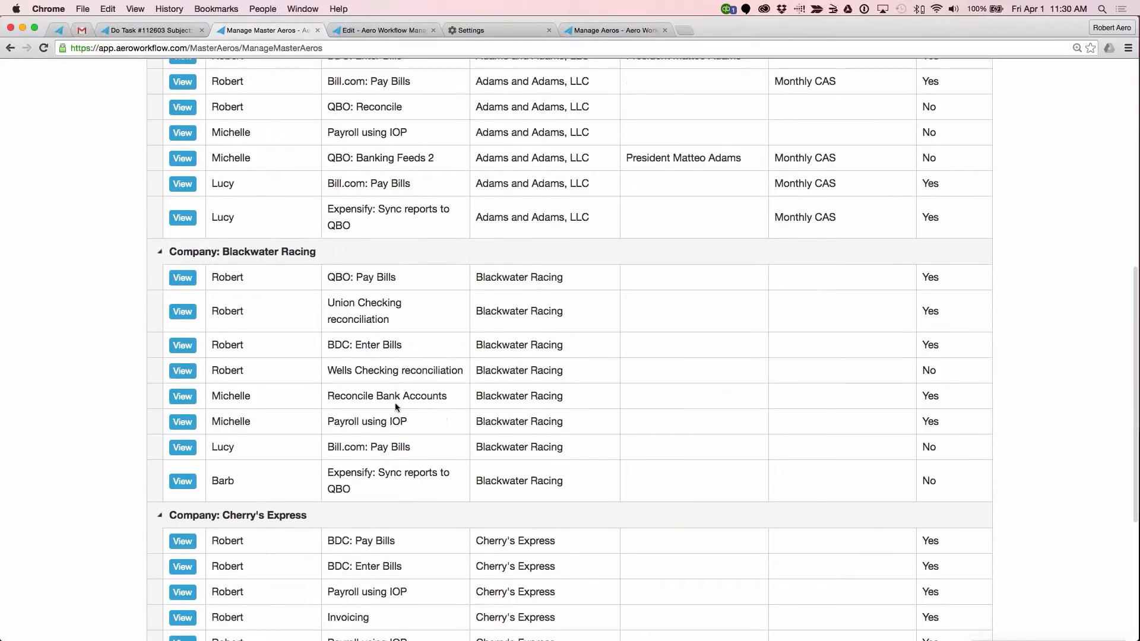
left_click(183, 399)
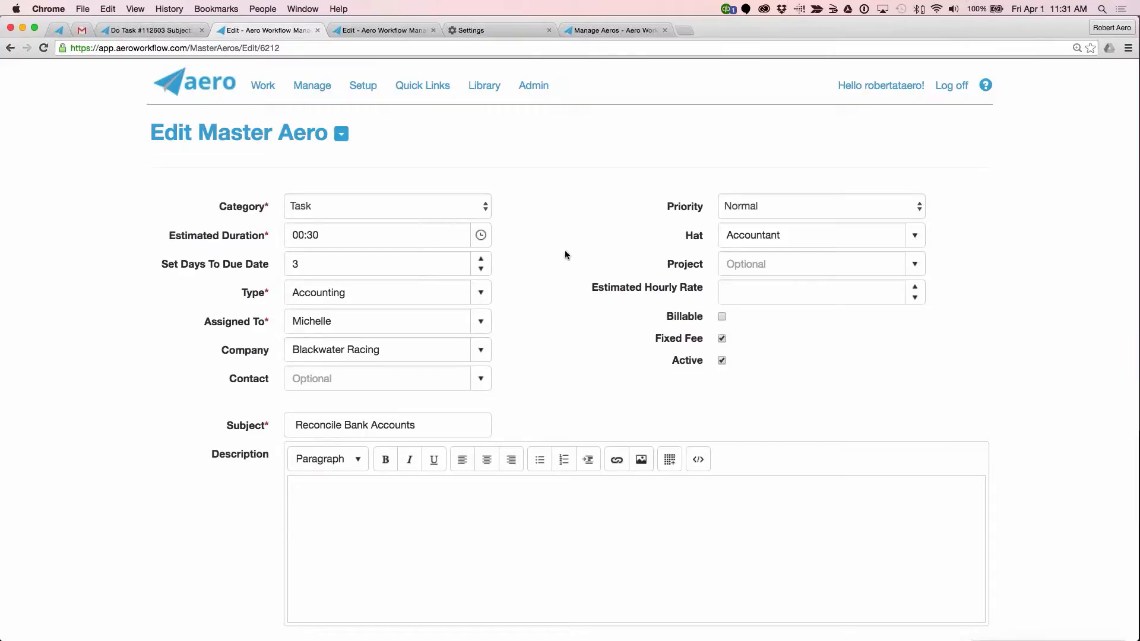
Step: Review the Reconcile Bank Accounts master aero's details and steps, and show its occurrence options to examine the renewal pattern
scroll(565, 254, "down", 5)
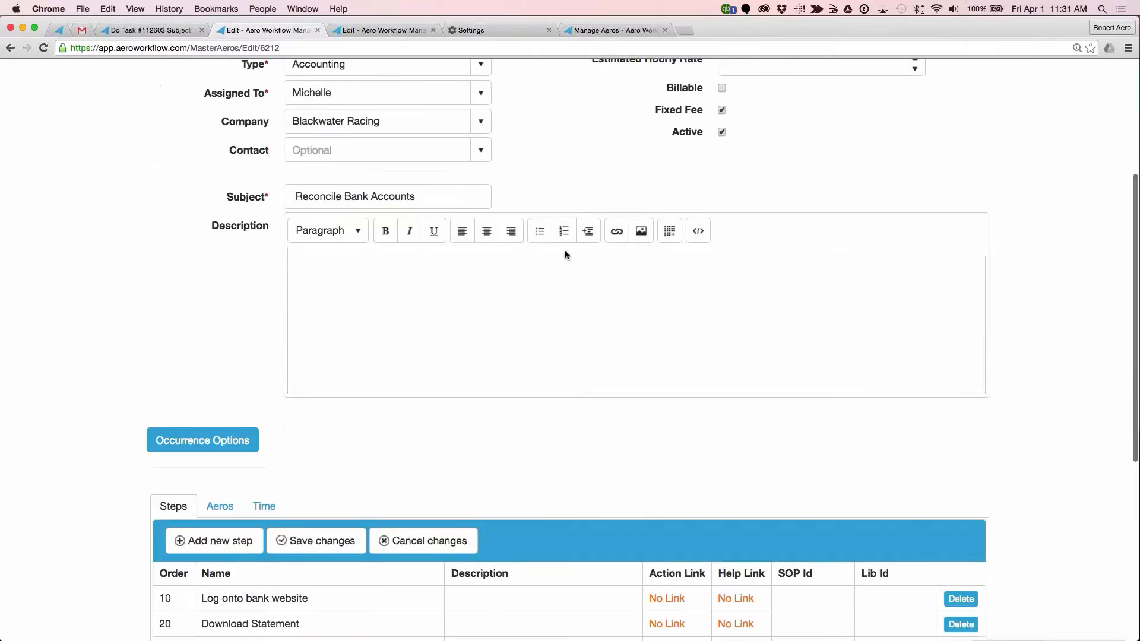
scroll(563, 249, "down", 6)
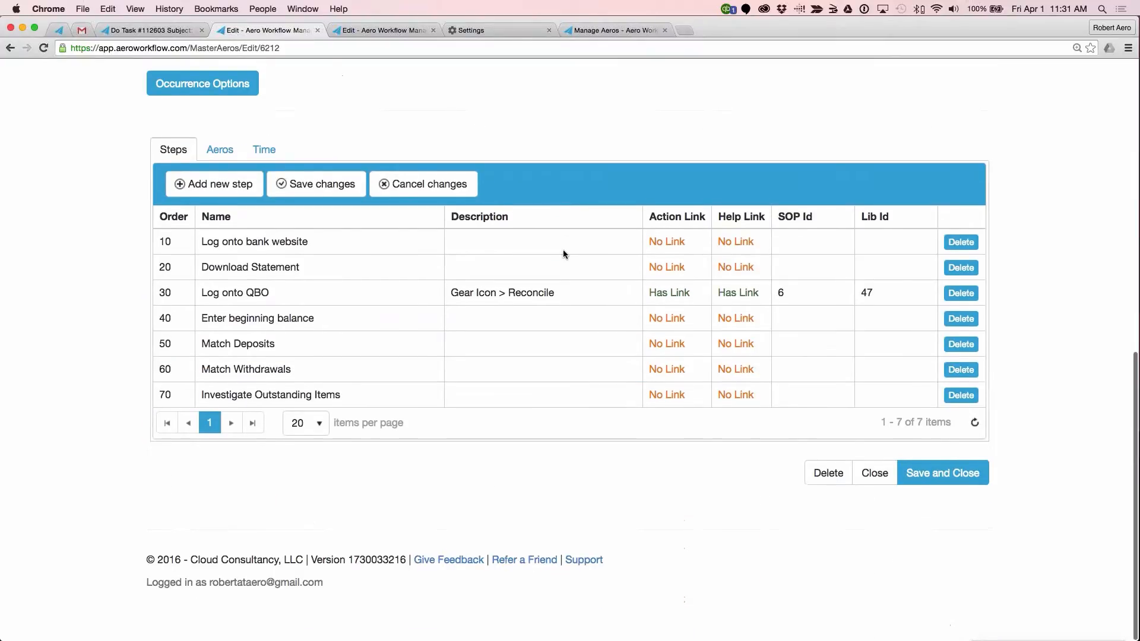
scroll(563, 250, "up", 5)
scroll(563, 249, "up", 5)
scroll(563, 252, "down", 7)
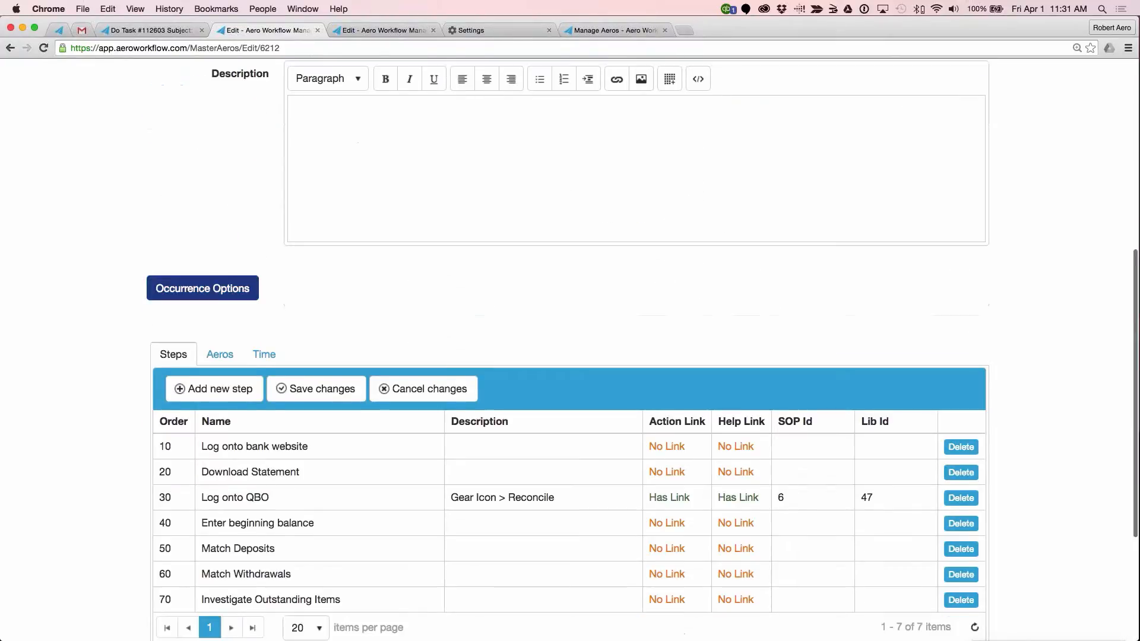
left_click(225, 291)
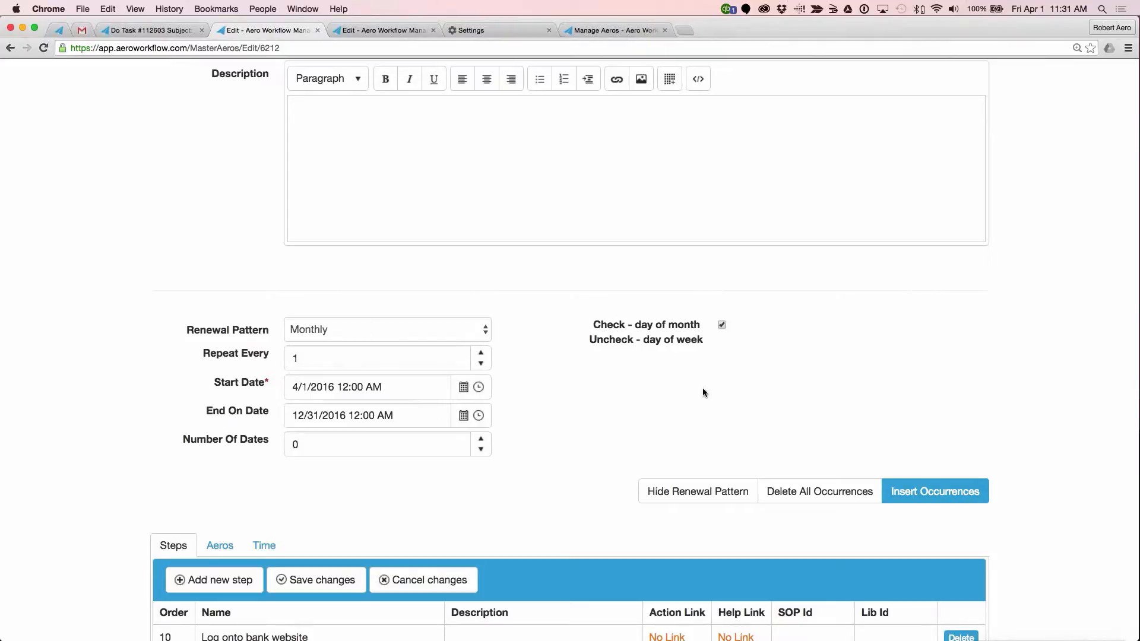
scroll(703, 387, "up", 6)
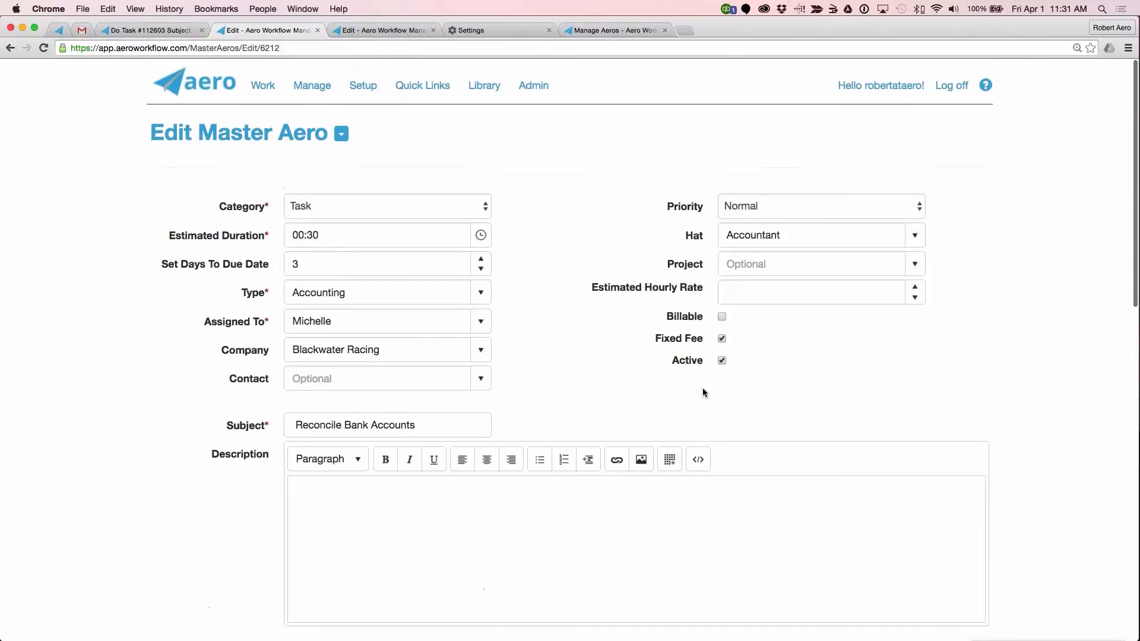
scroll(587, 459, "down", 6)
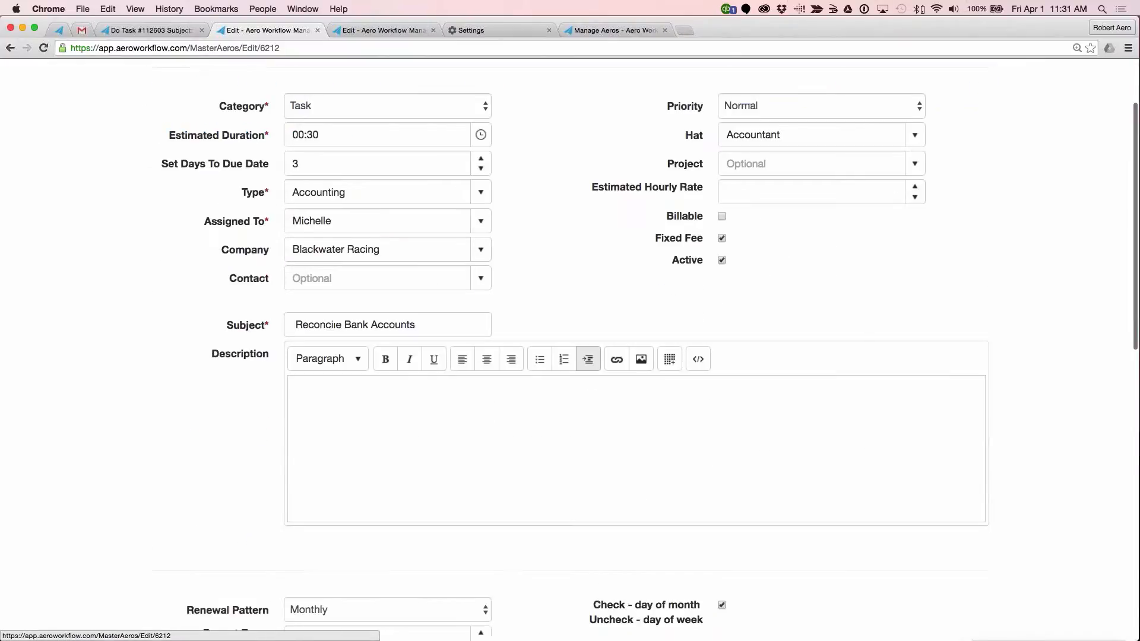
scroll(579, 456, "down", 4)
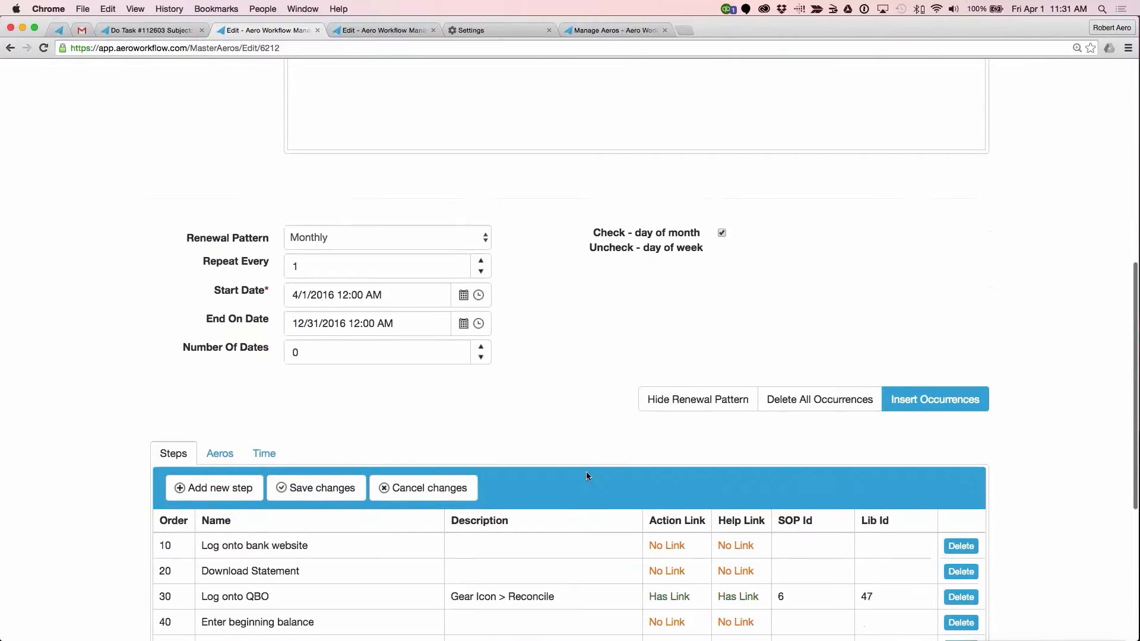
Step: Clone Blackwater Racing's Reconcile Bank Accounts master aero and remove "(Clone)" from the copy's subject
scroll(579, 455, "up", 10)
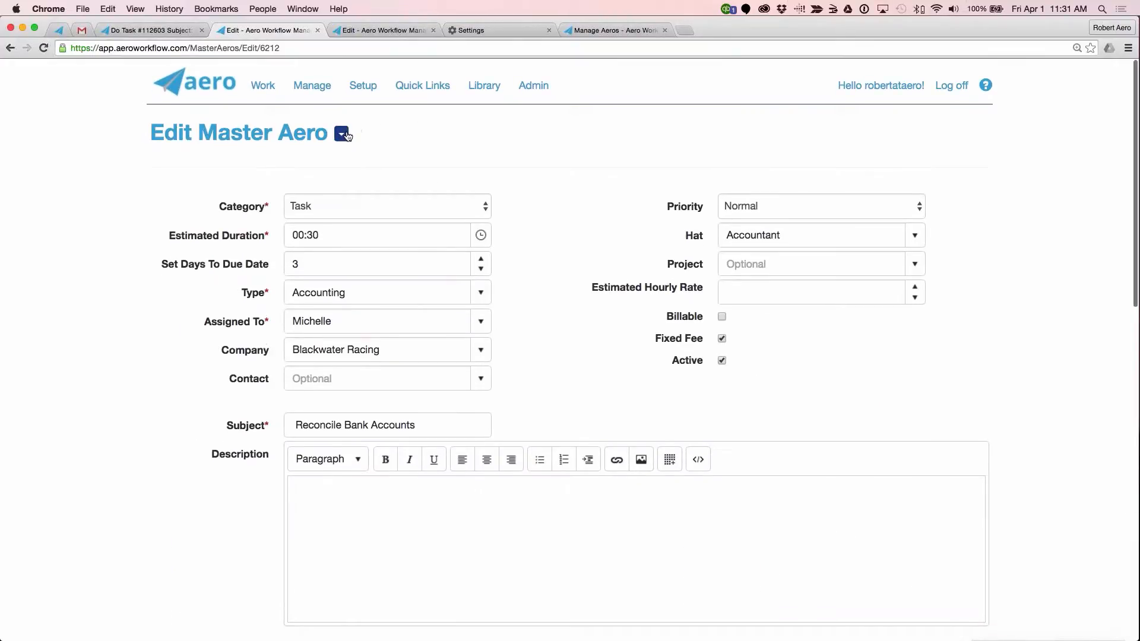
left_click(342, 134)
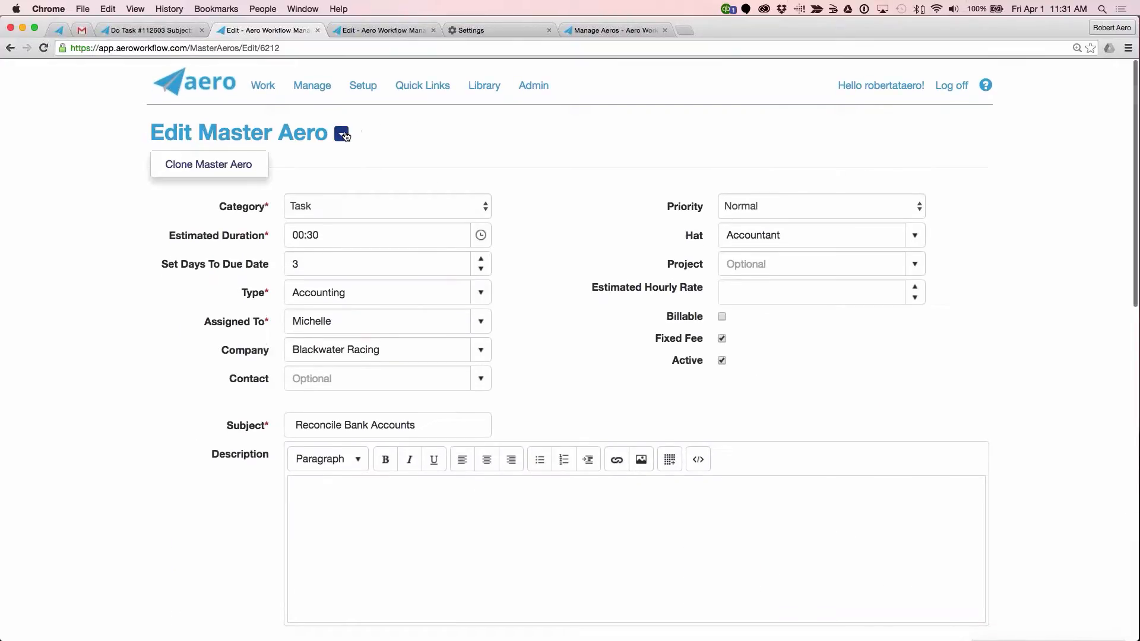
left_click(209, 165)
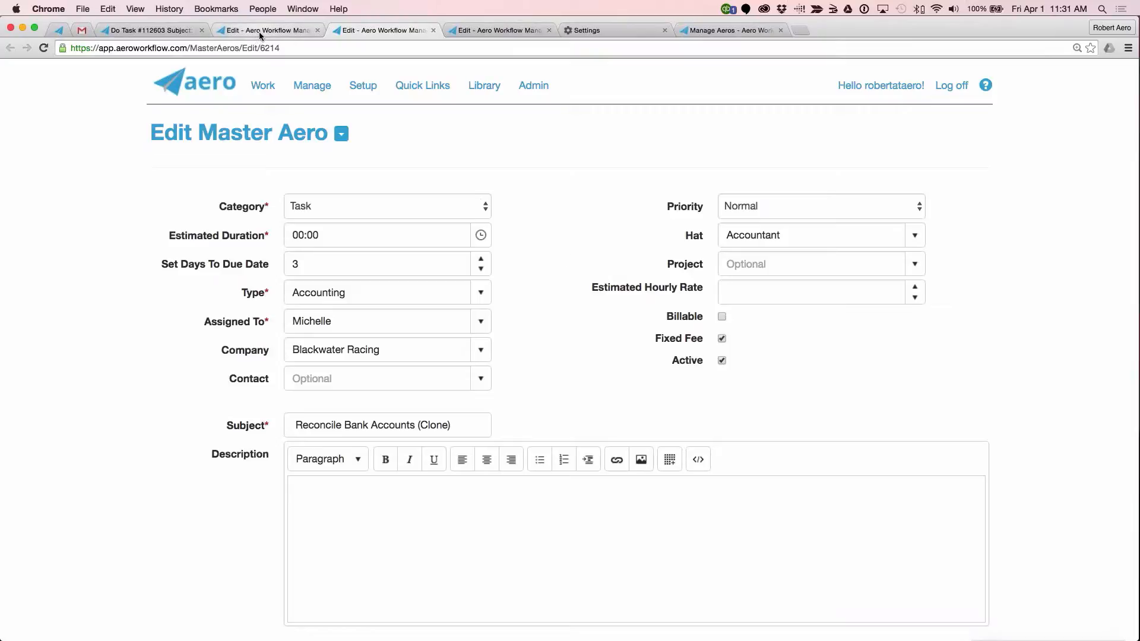
mouse_move(454, 425)
left_mouse_down()
mouse_move(410, 425)
mouse_move(419, 426)
left_mouse_up()
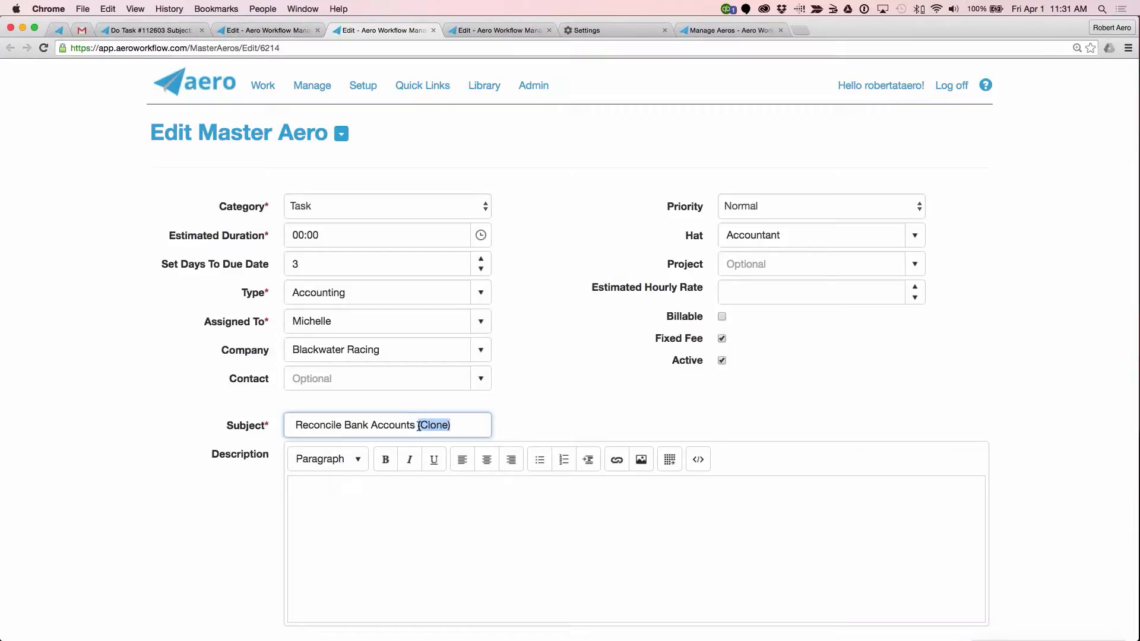
key("BackSpace")
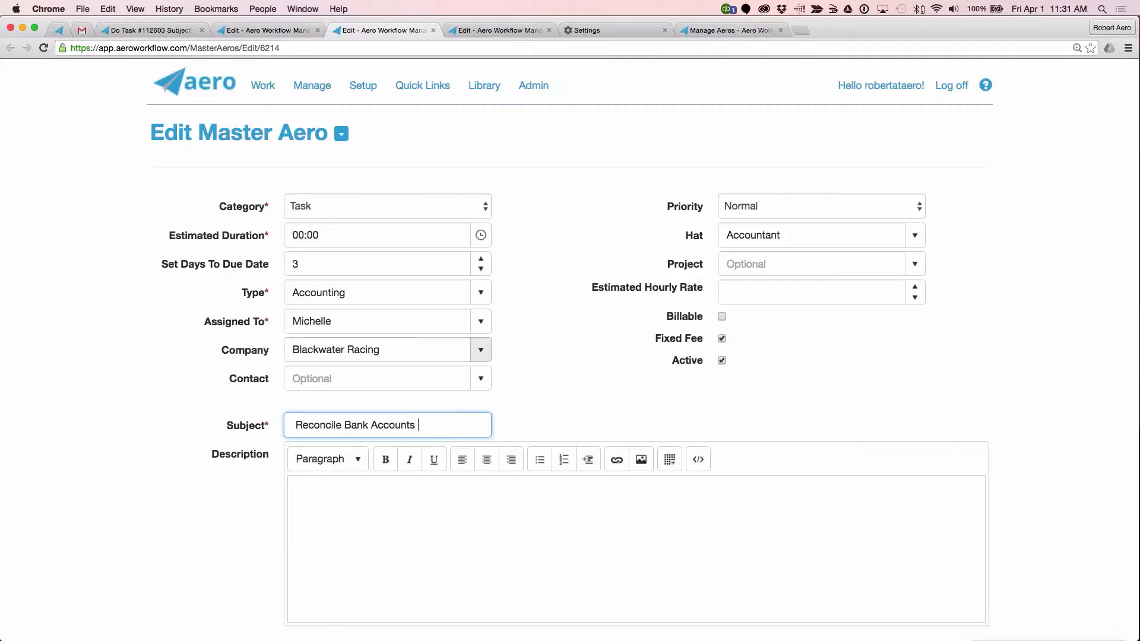
Step: Set the cloned master aero's company to A-1 Printing and reassign it to a different team member
left_click(481, 350)
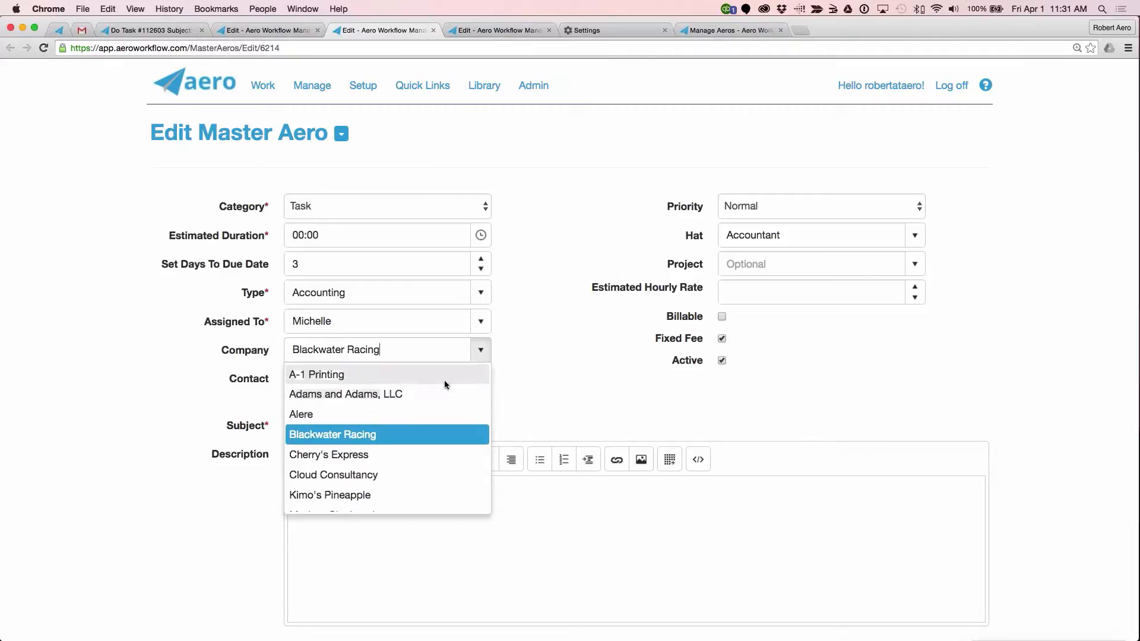
left_click(445, 380)
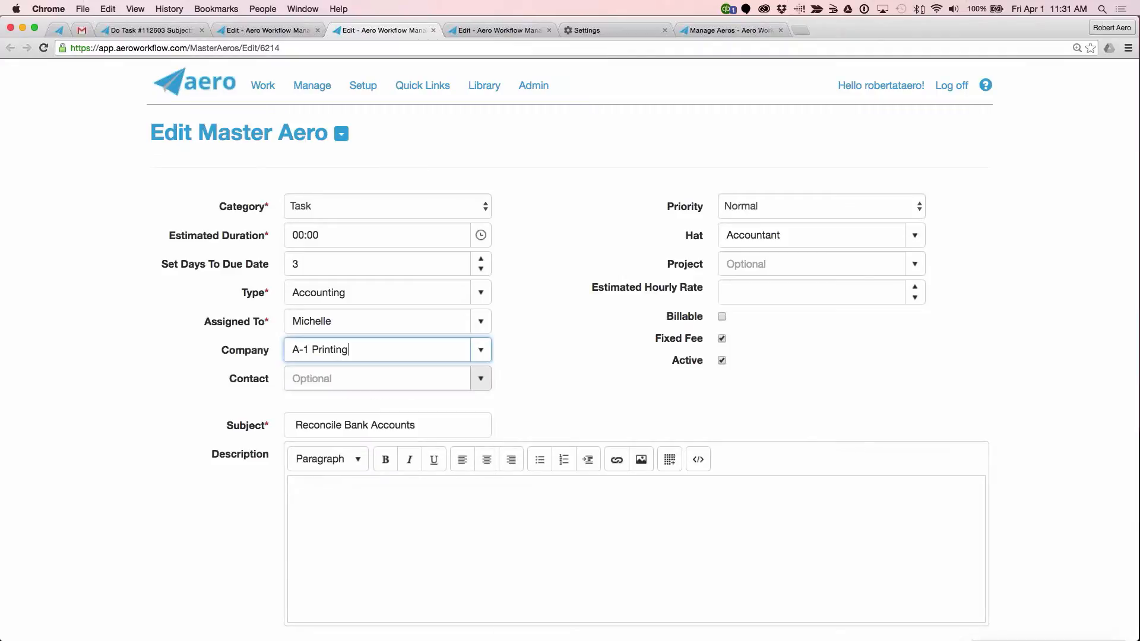
left_click(481, 322)
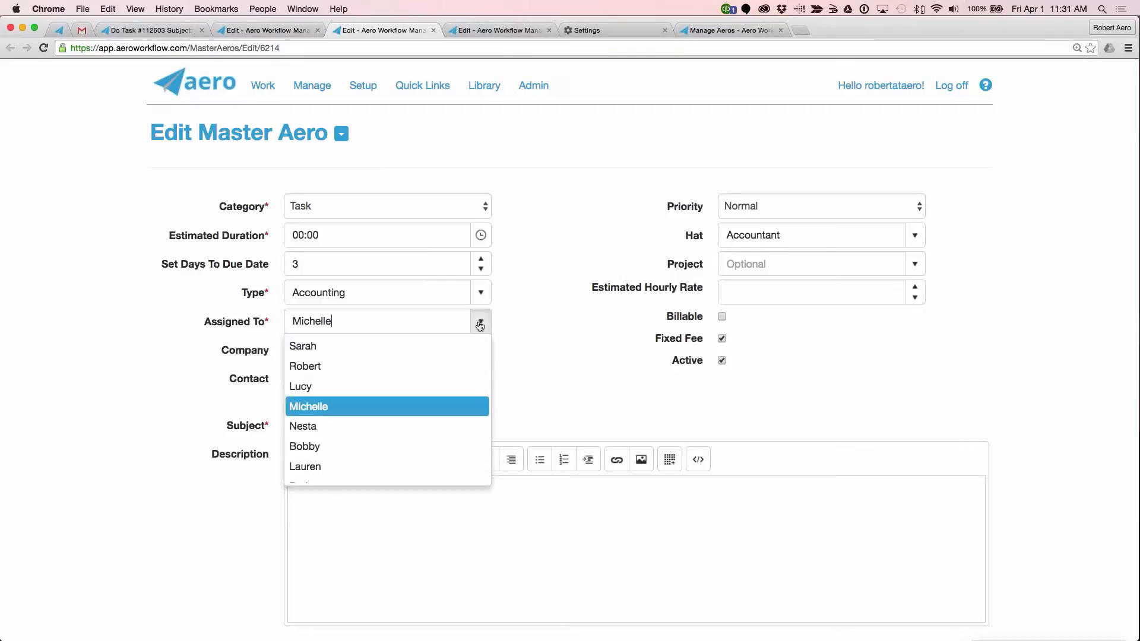
left_click(384, 389)
Step: Insert monthly occurrences from 4/1/2016 to 12/31/2016 for the A-1 Printing master aero, then save and close it
scroll(540, 367, "down", 2)
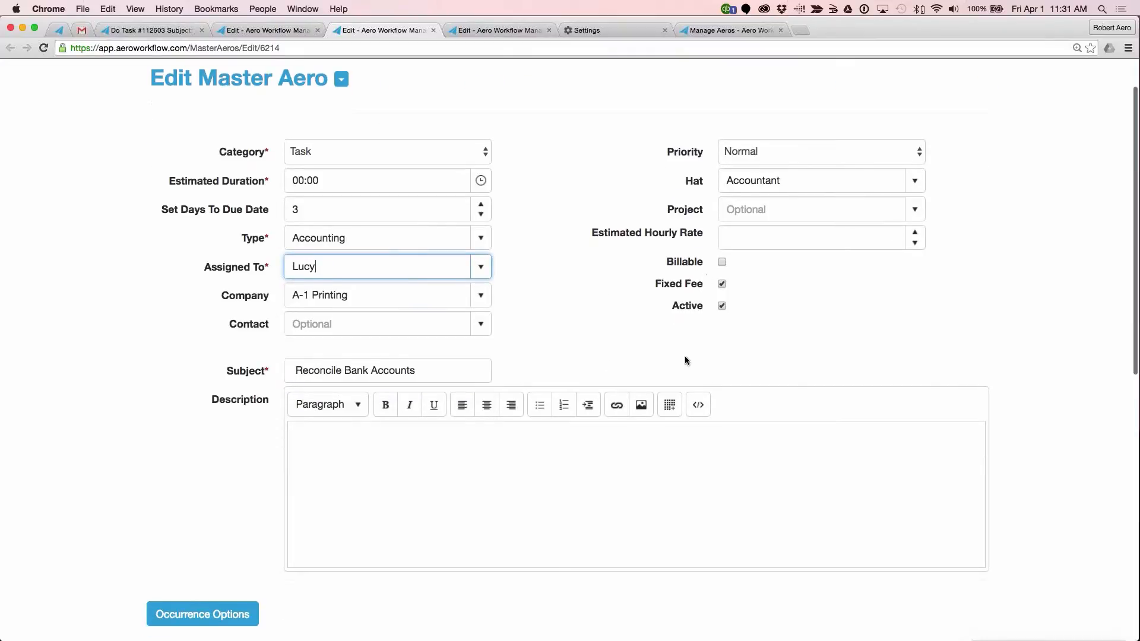
scroll(685, 359, "down", 8)
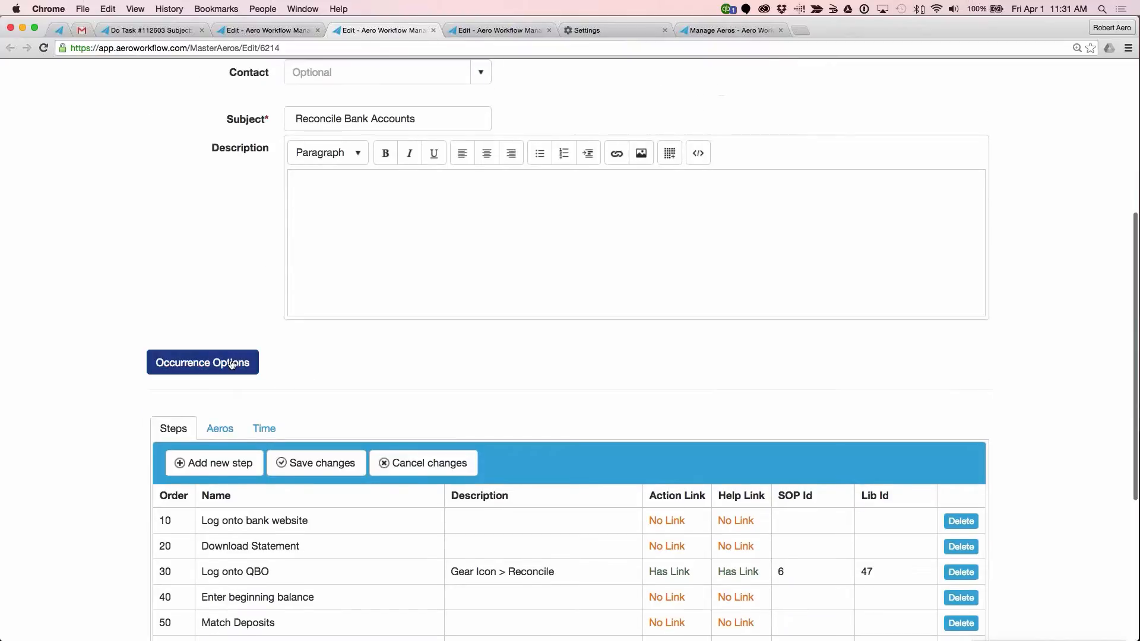
left_click(232, 364)
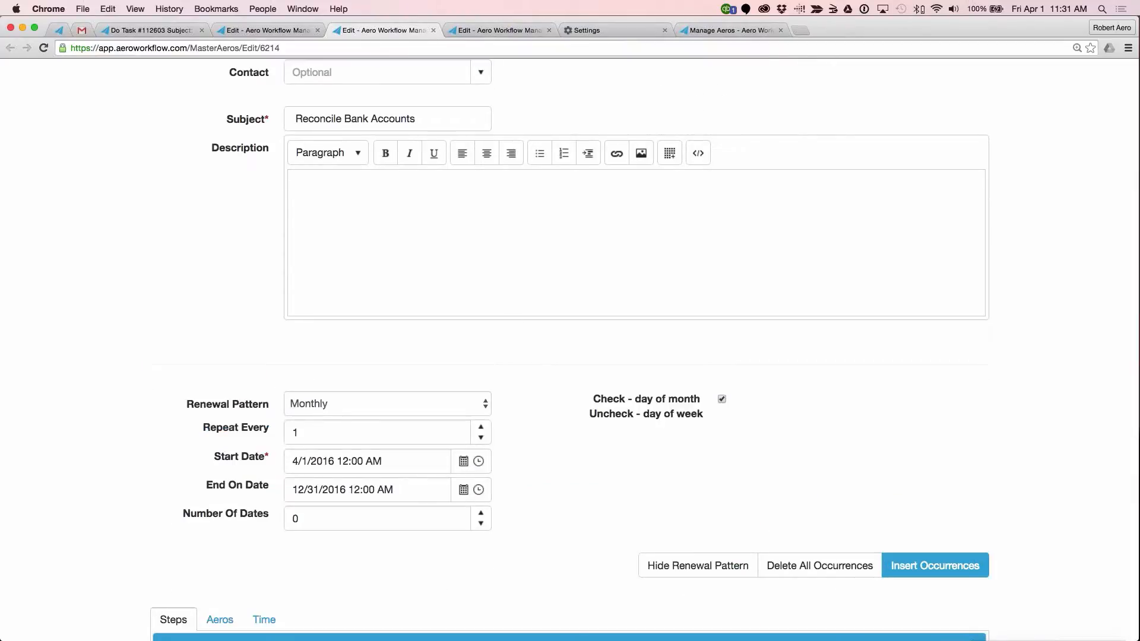
scroll(607, 544, "down", 7)
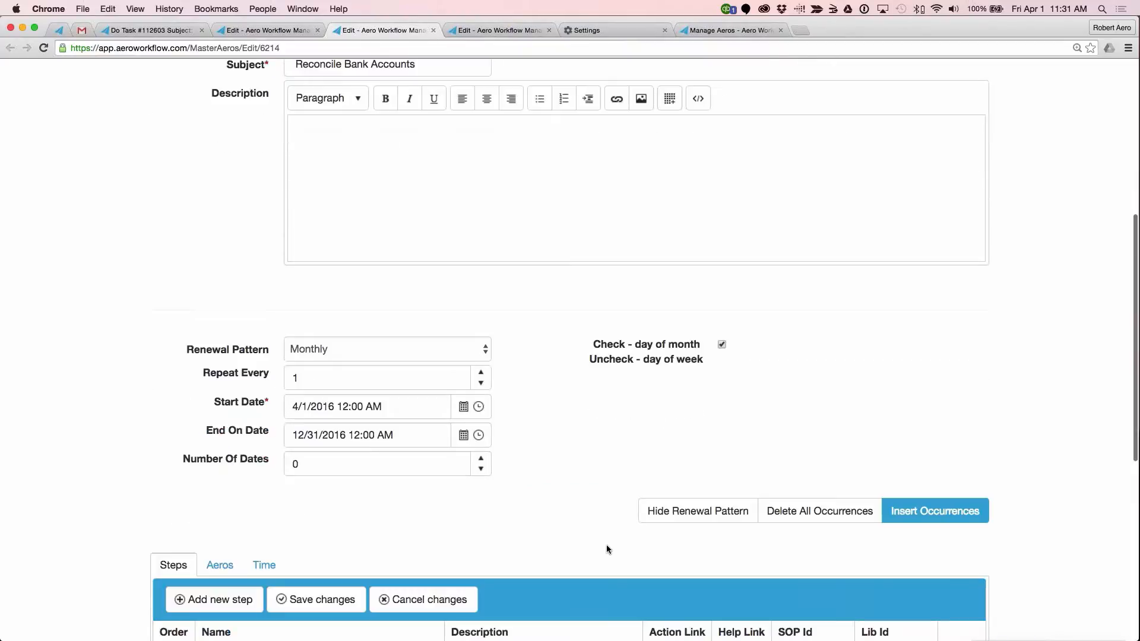
left_click(936, 352)
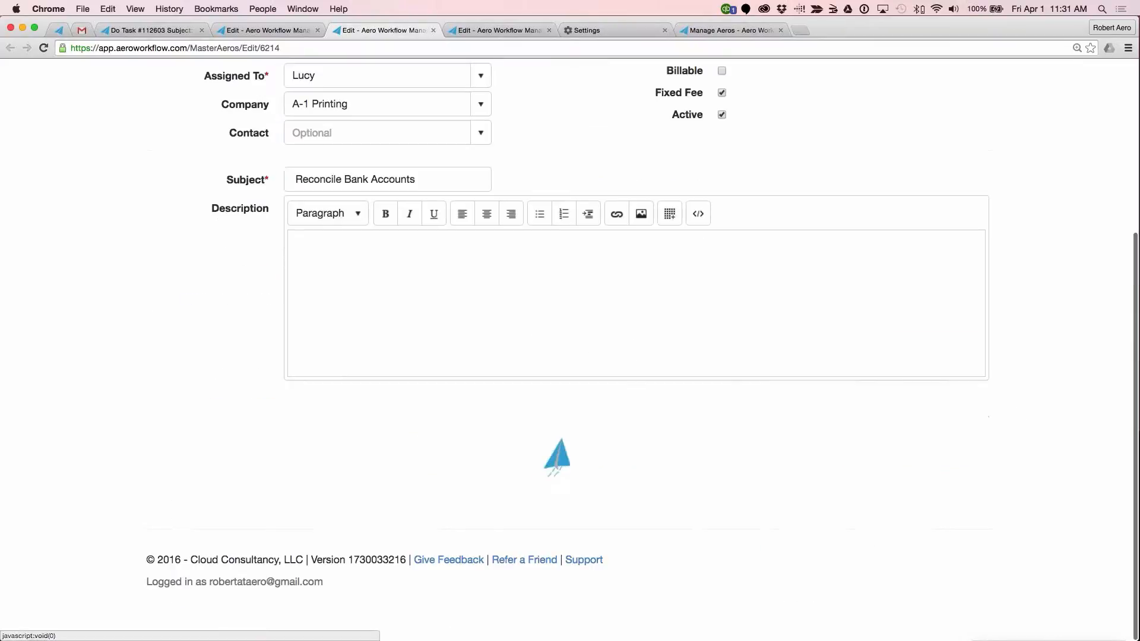
scroll(570, 350, "down", 15)
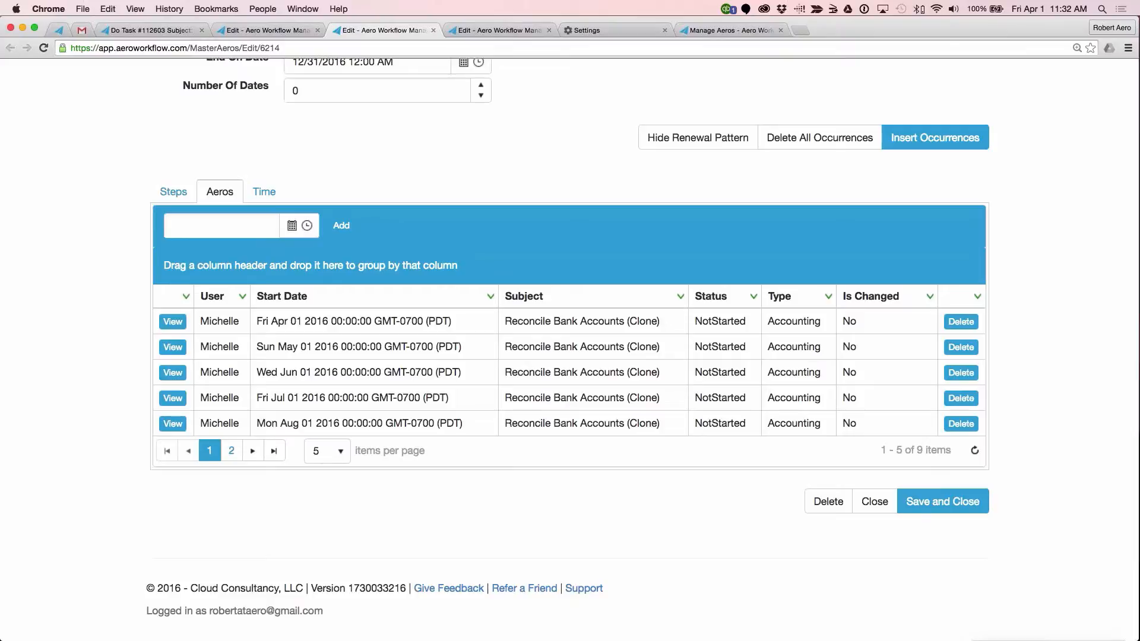
left_click(924, 509)
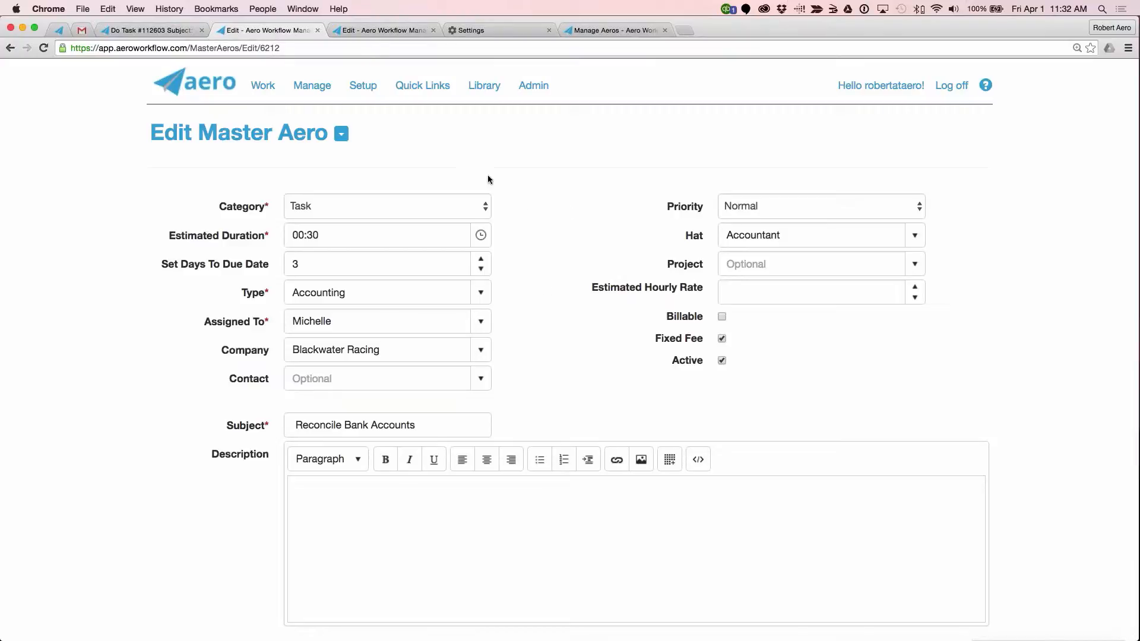
Step: Create another clone of Blackwater Racing's Reconcile Bank Accounts master aero
left_click(340, 133)
left_click(208, 164)
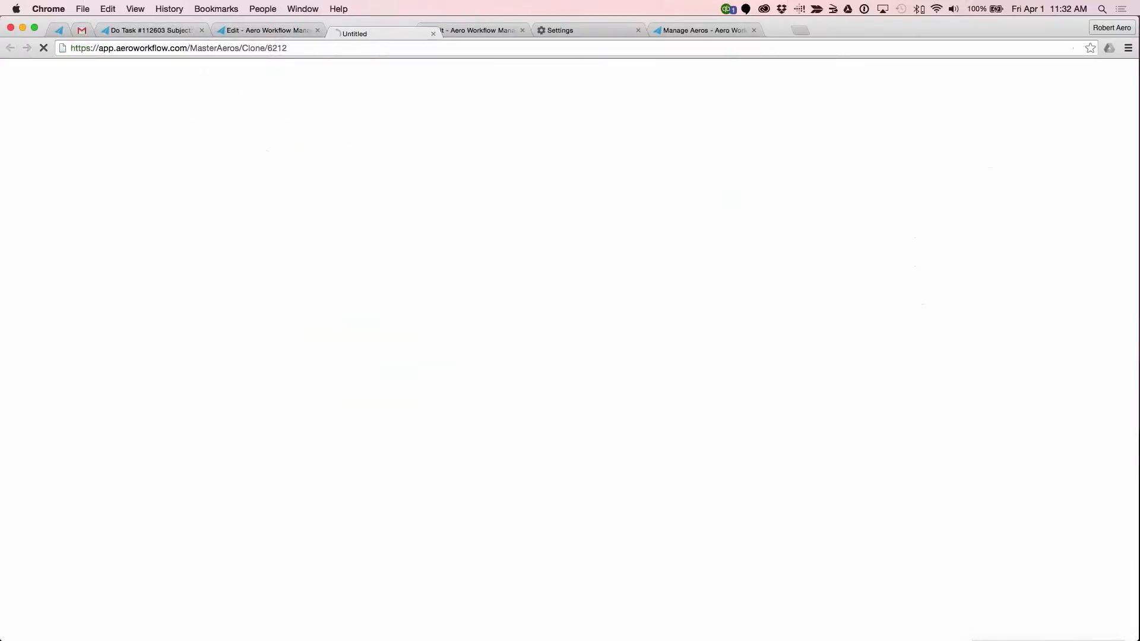
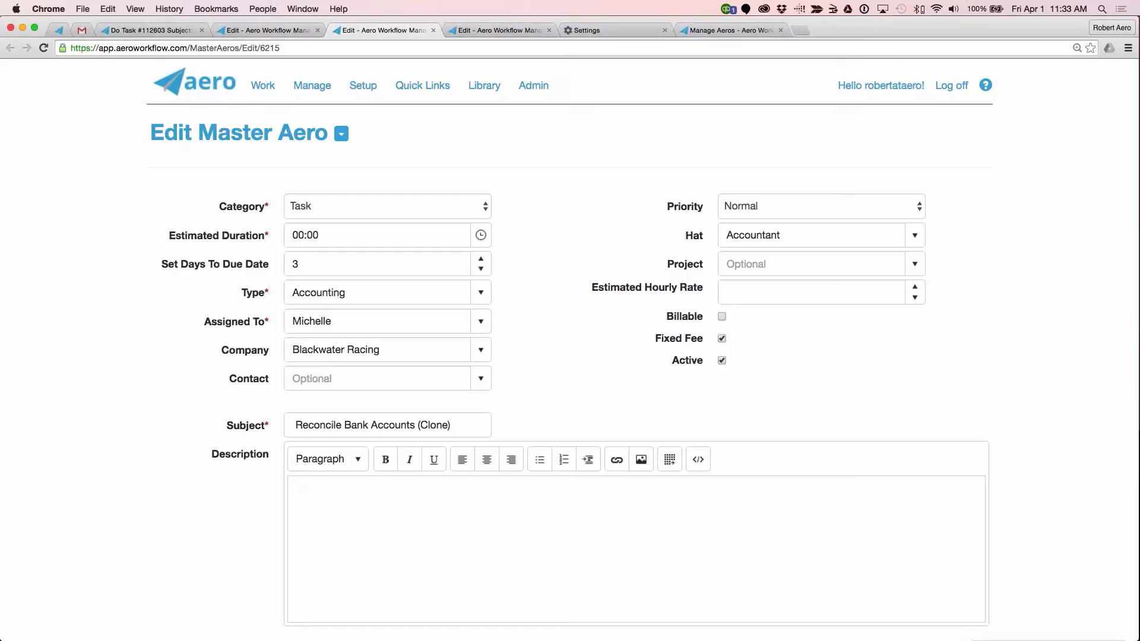
Step: Start an unscheduled task with the subject "payroll", type Payroll and company Blackwater Racing
left_click(428, 89)
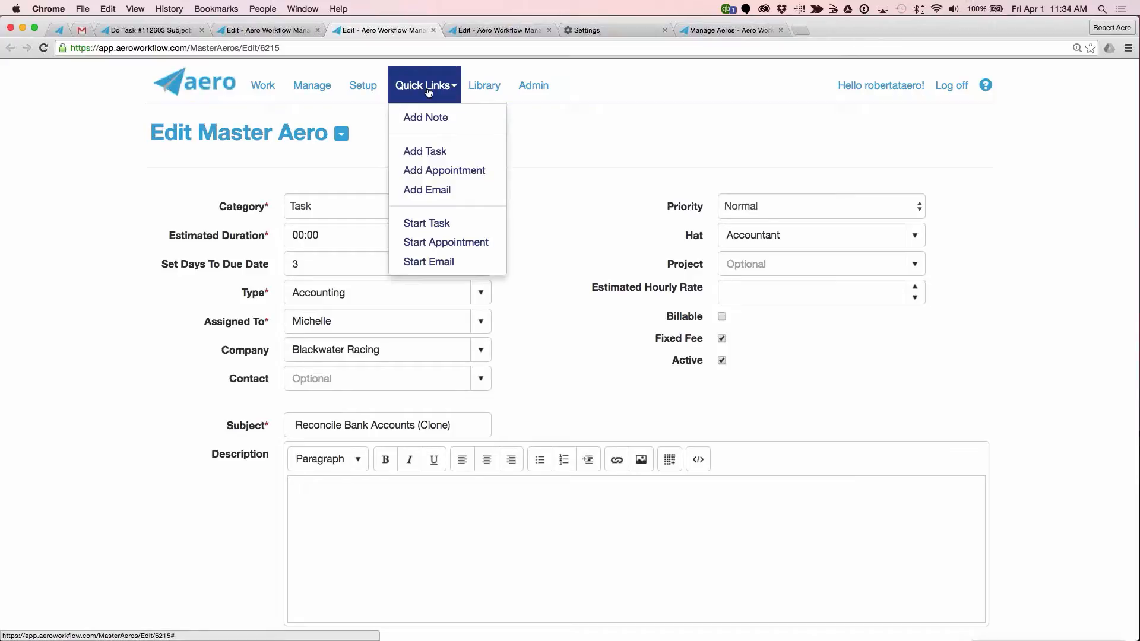
left_click(440, 224)
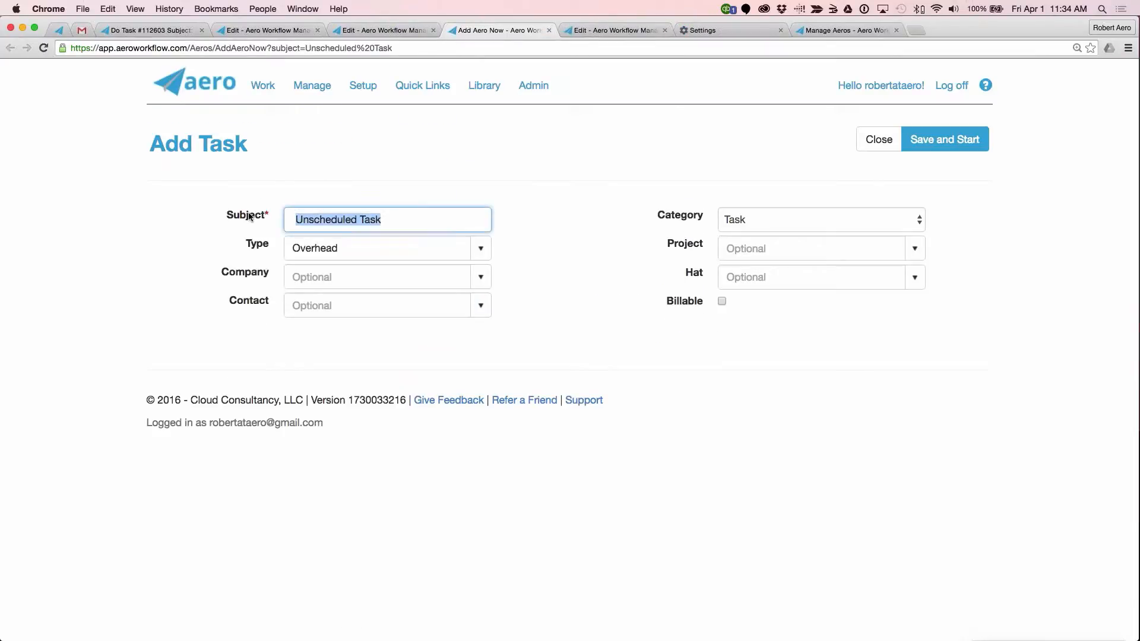
type("payroll")
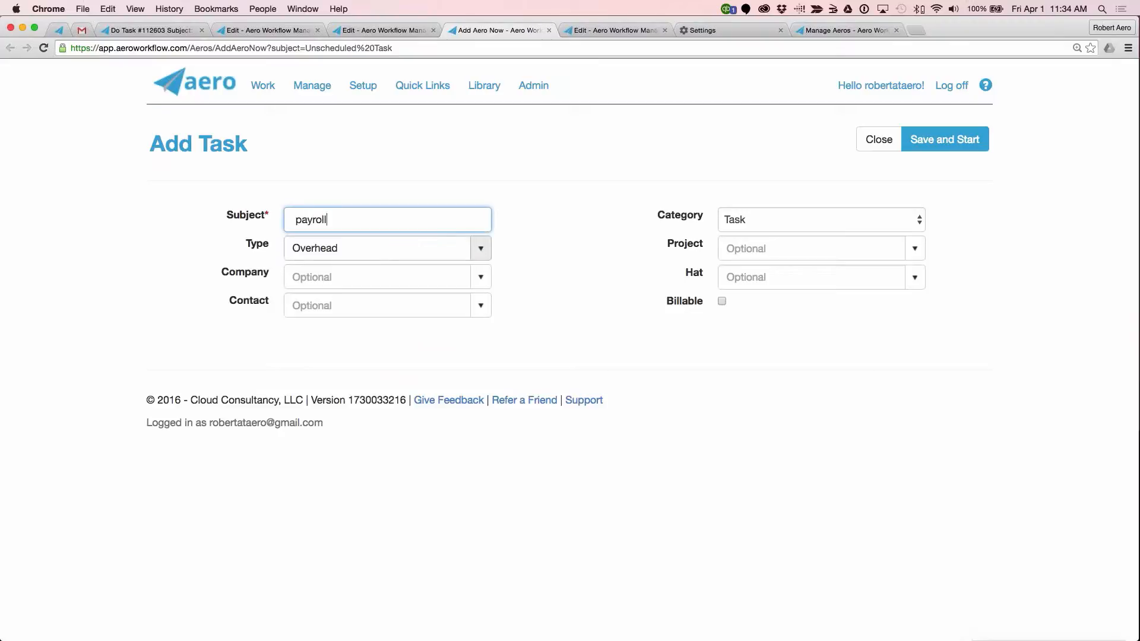
left_click(481, 248)
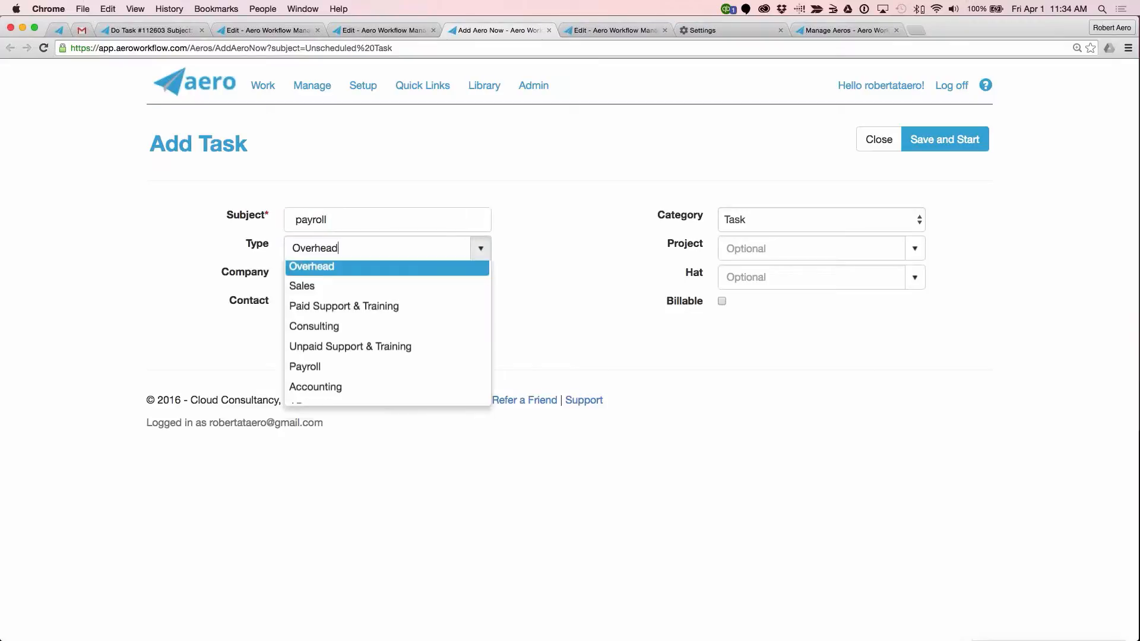
left_click(457, 366)
left_click(481, 277)
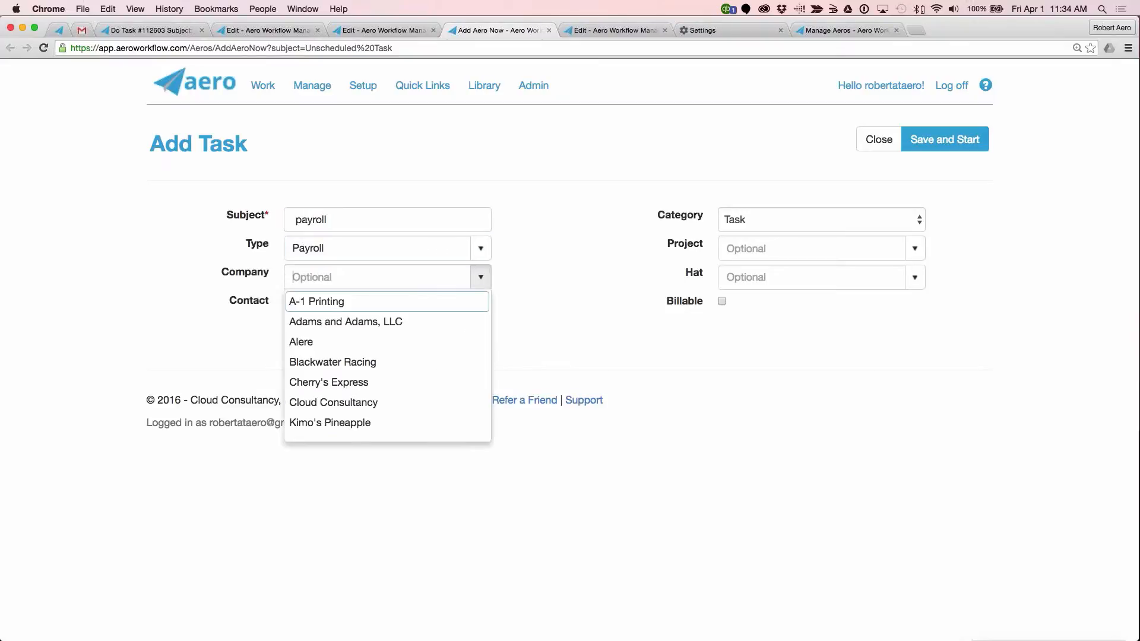
left_click(422, 364)
left_click(958, 139)
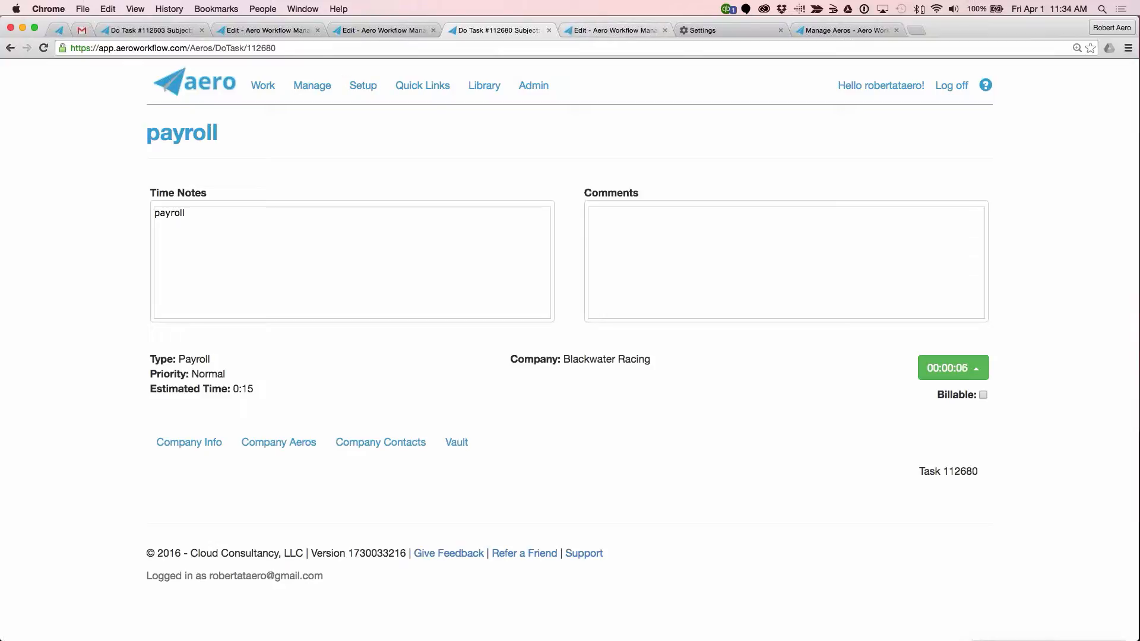
Step: Open the list of aero templates in a separate browser tab and switch to it
left_click(312, 86)
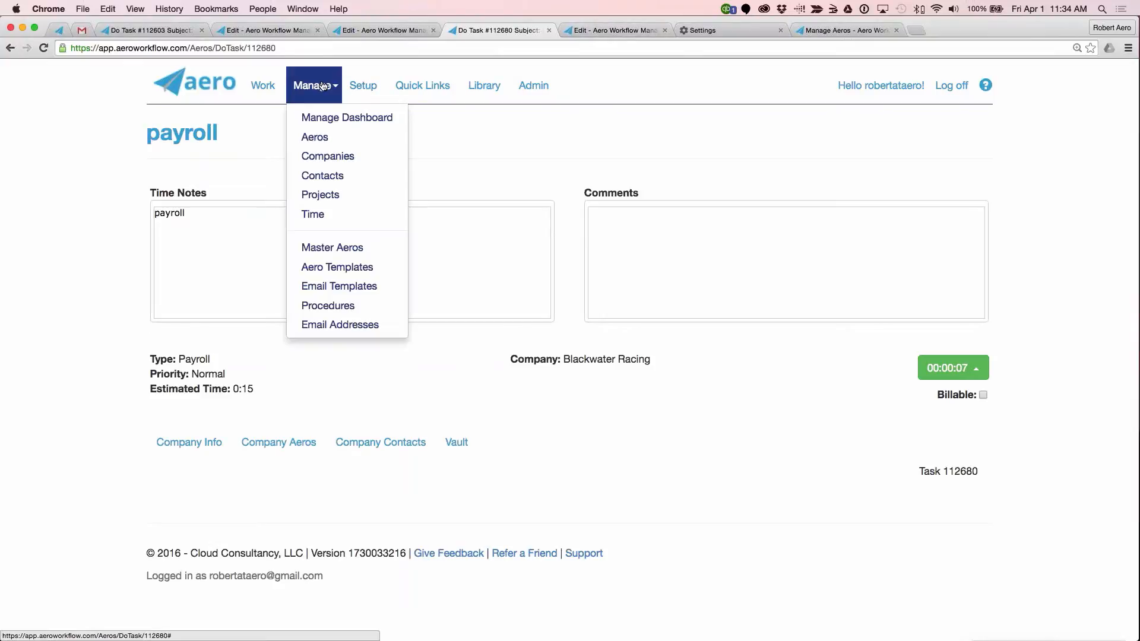
right_click(330, 269)
left_click(356, 265)
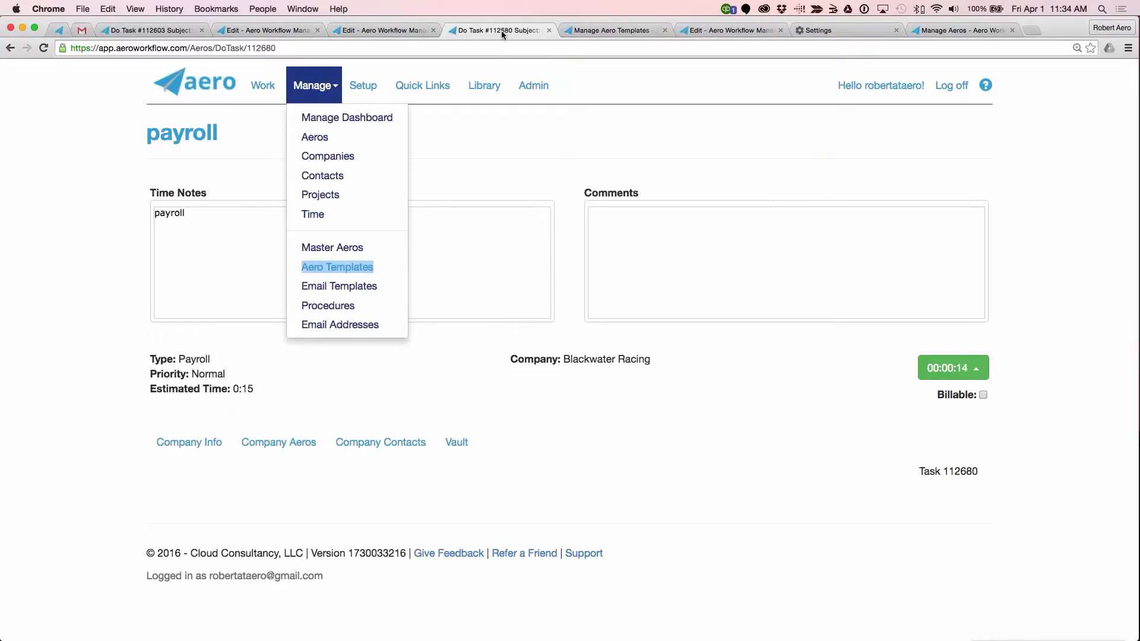
left_click(602, 34)
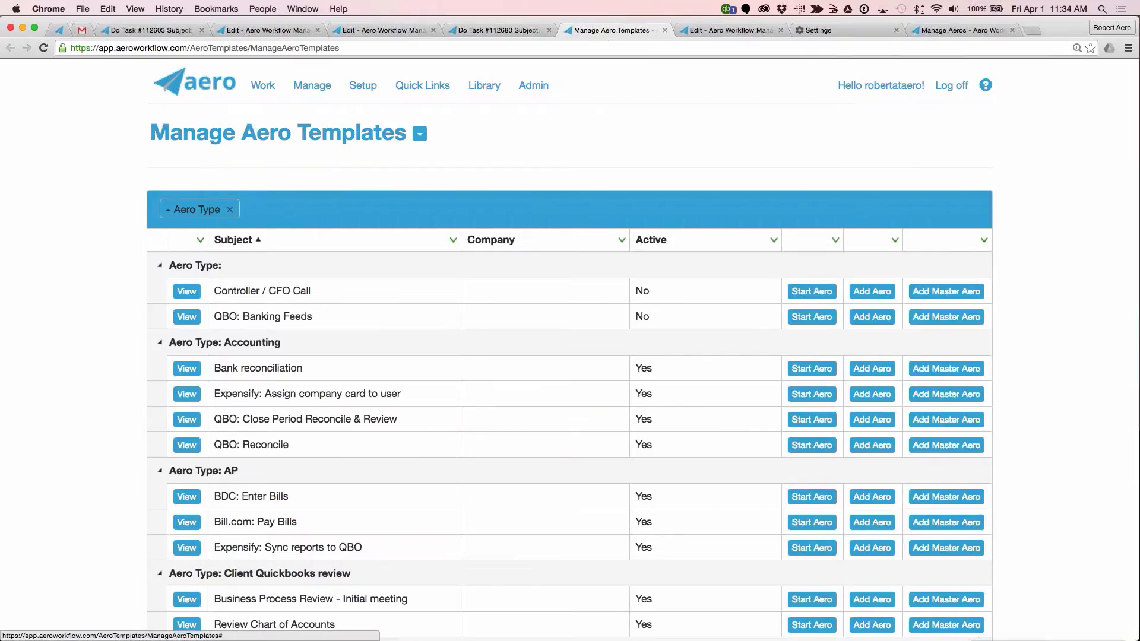
Step: Create a new aero template with an estimated duration of 01:00 and the subject "payroll"
left_click(421, 134)
left_click(211, 166)
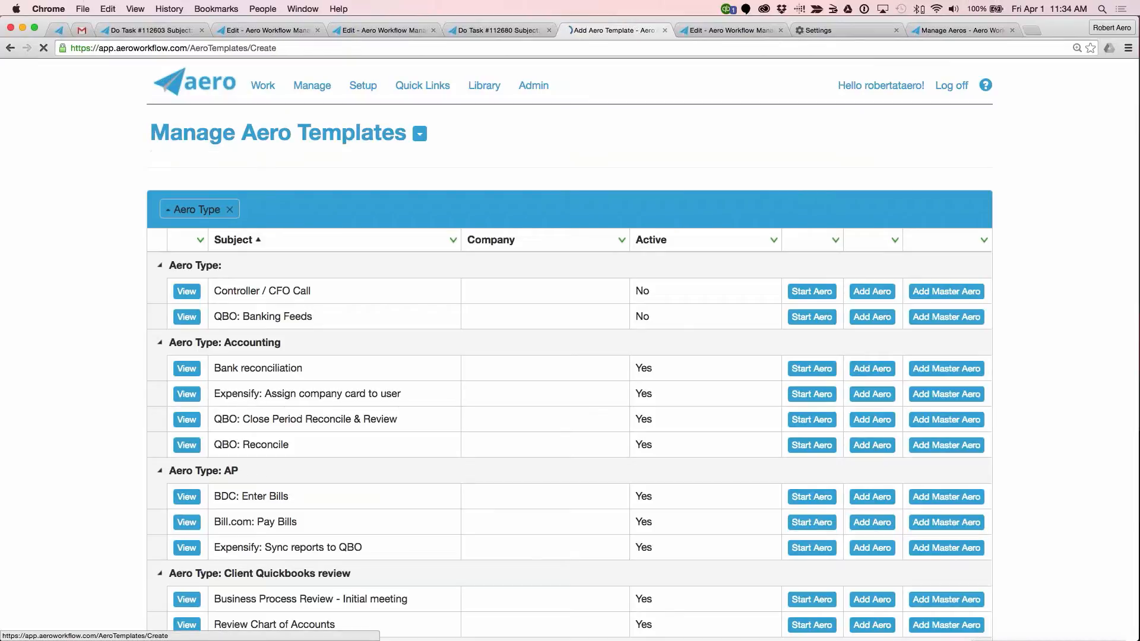
scroll(451, 189, "down", 5)
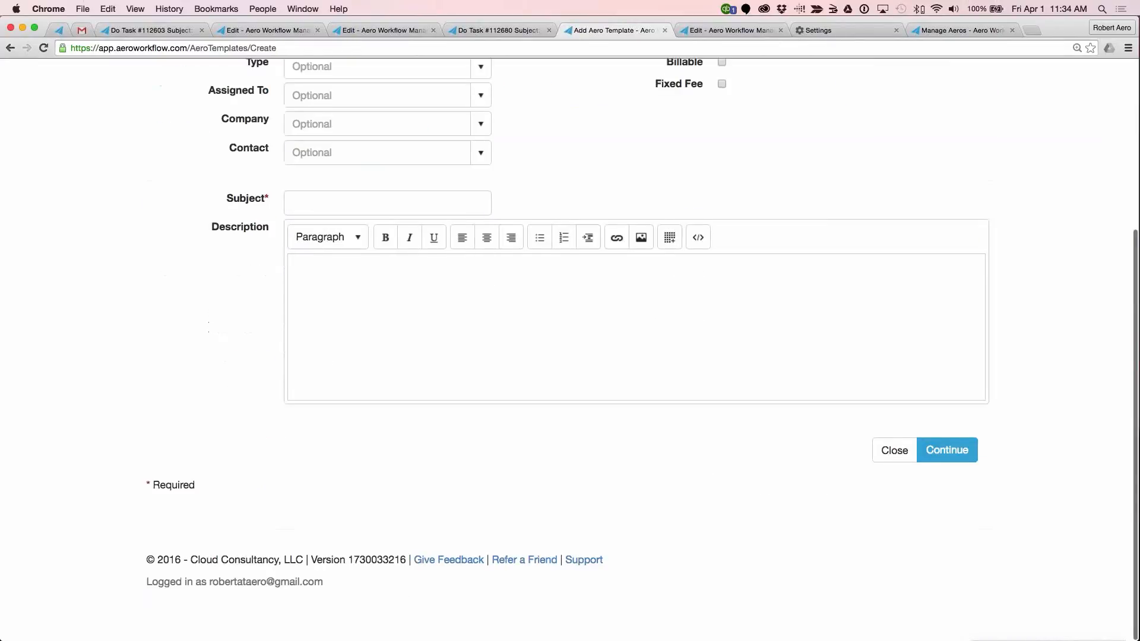
scroll(451, 189, "up", 4)
left_click(480, 207)
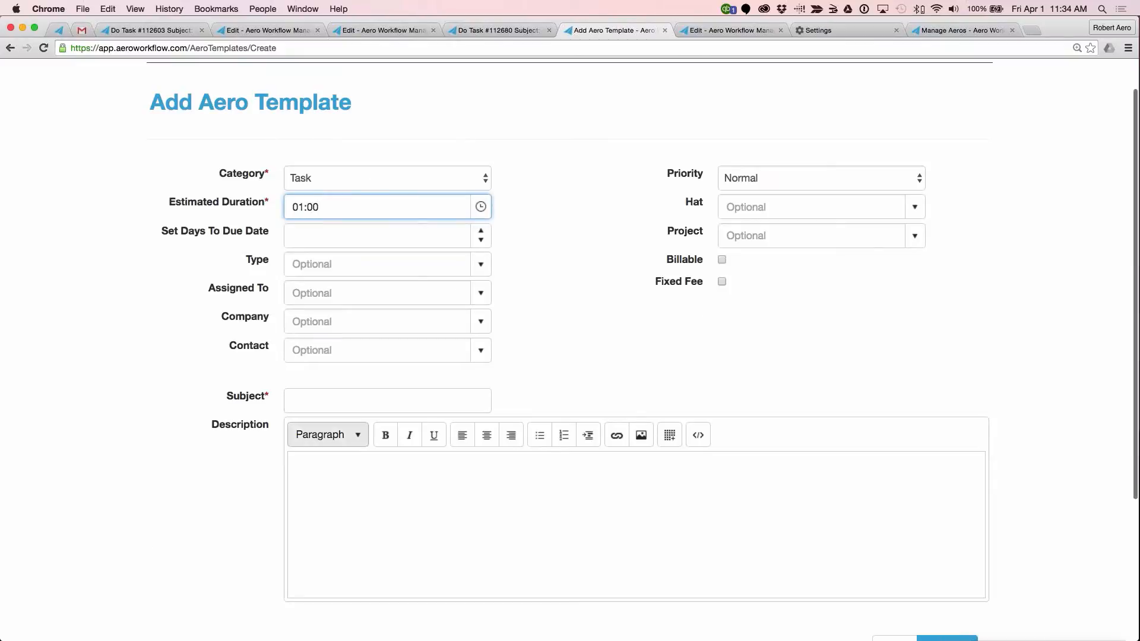
left_click(354, 393)
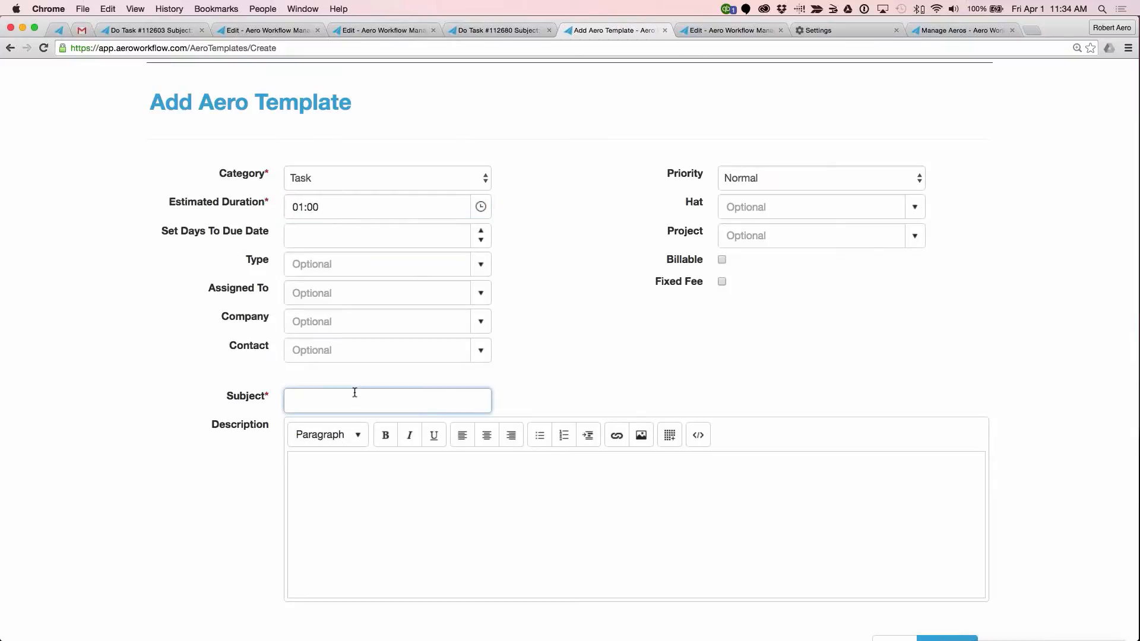
type("payroll")
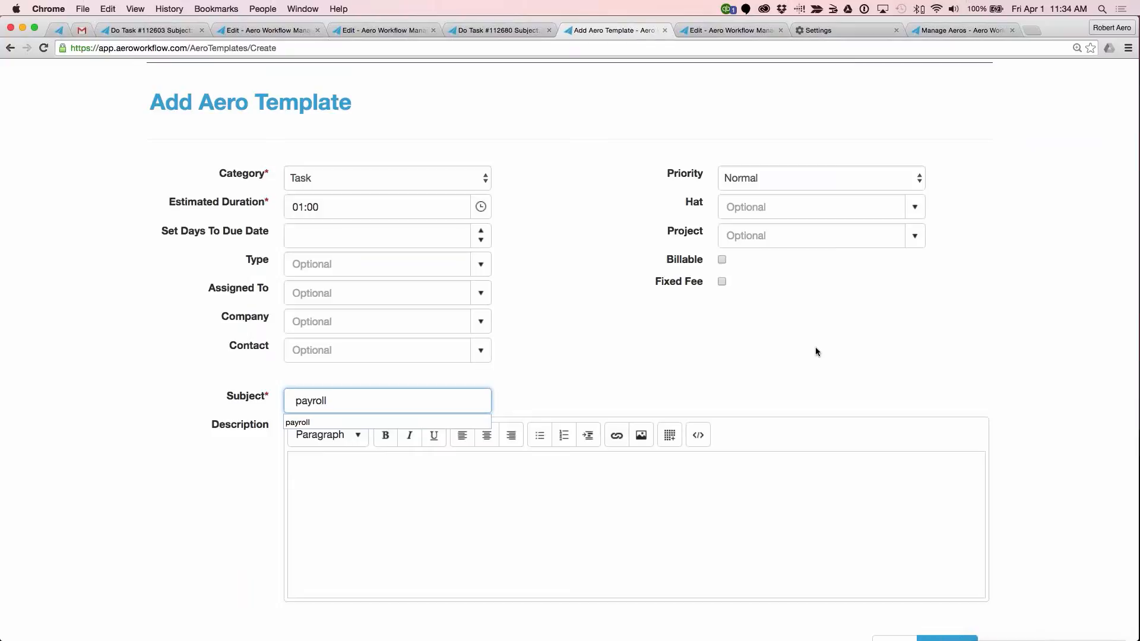
scroll(816, 352, "down", 5)
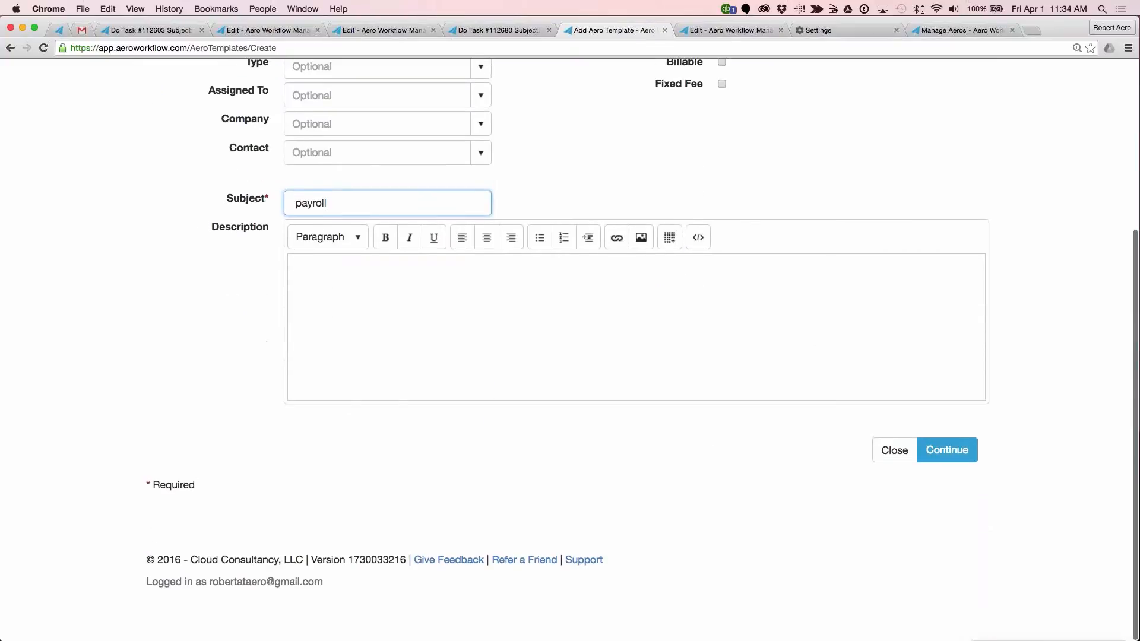
left_click(945, 450)
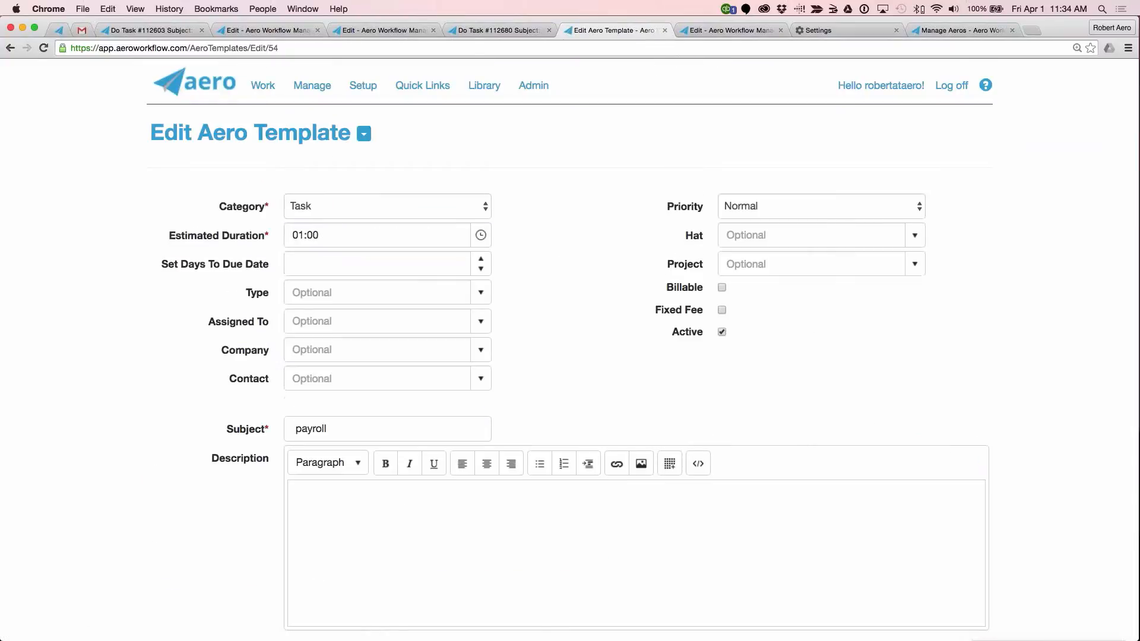
Step: Add a blank step to the payroll aero template
scroll(570, 356, "down", 5)
left_click(238, 374)
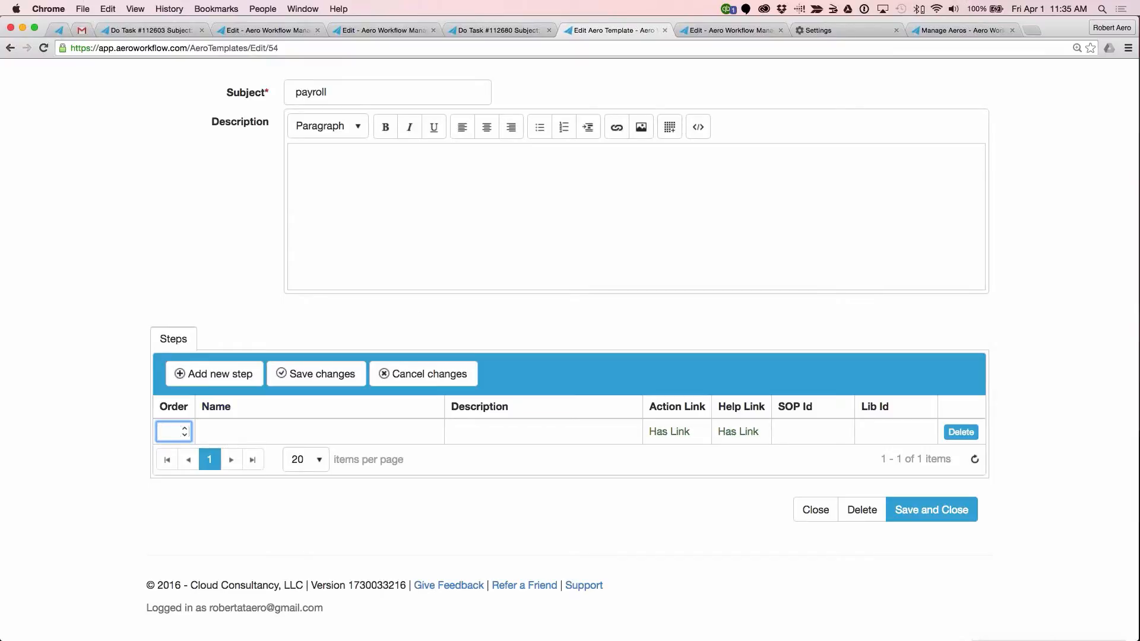
scroll(425, 146, "up", 6)
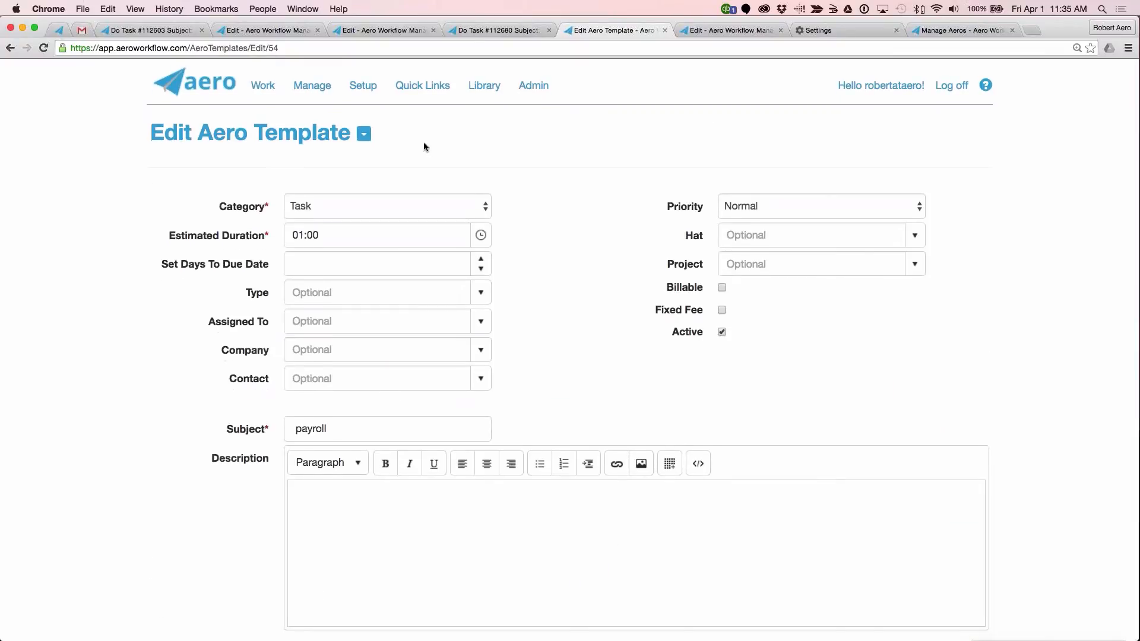
Step: Look over the procedures list in a separate browser tab, then return to the payroll aero template and review its steps
left_click(360, 87)
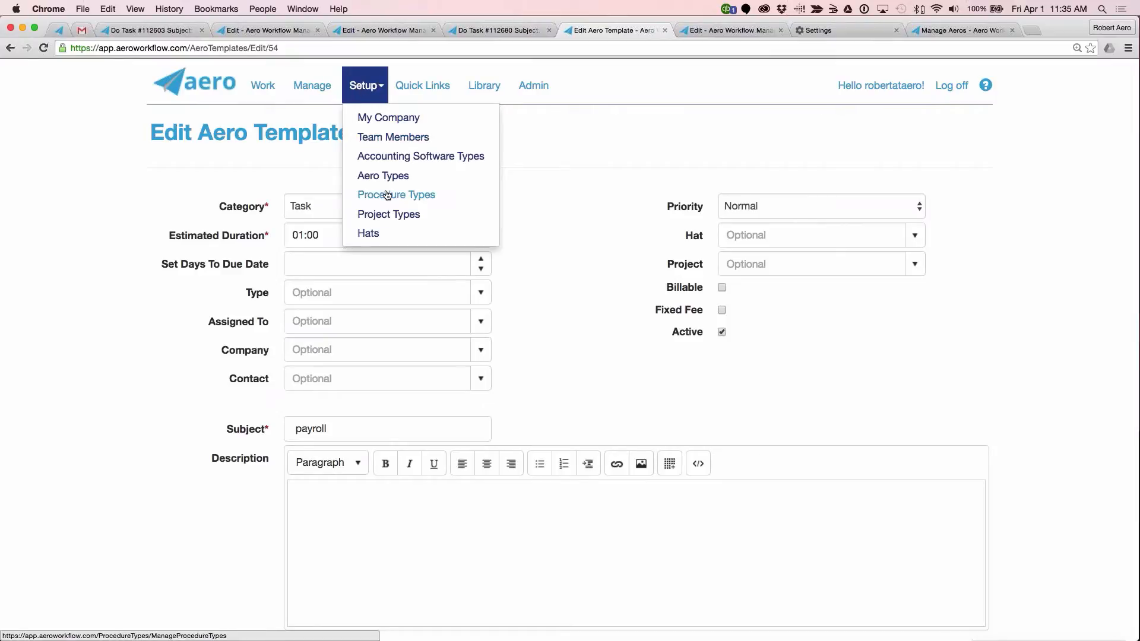
left_click(312, 86)
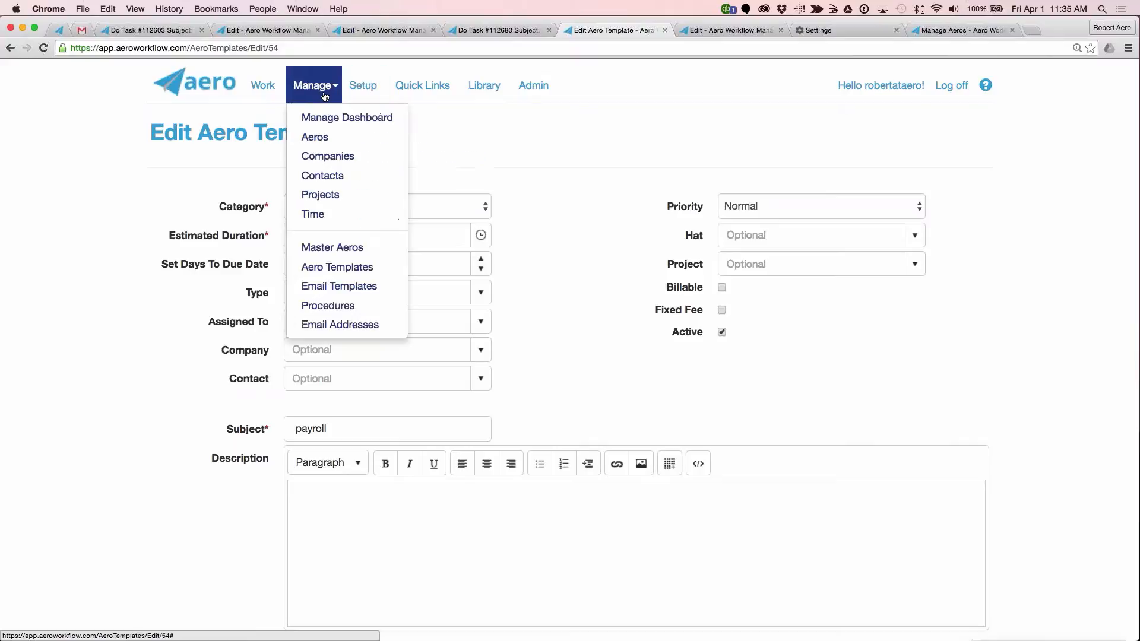
right_click(339, 307)
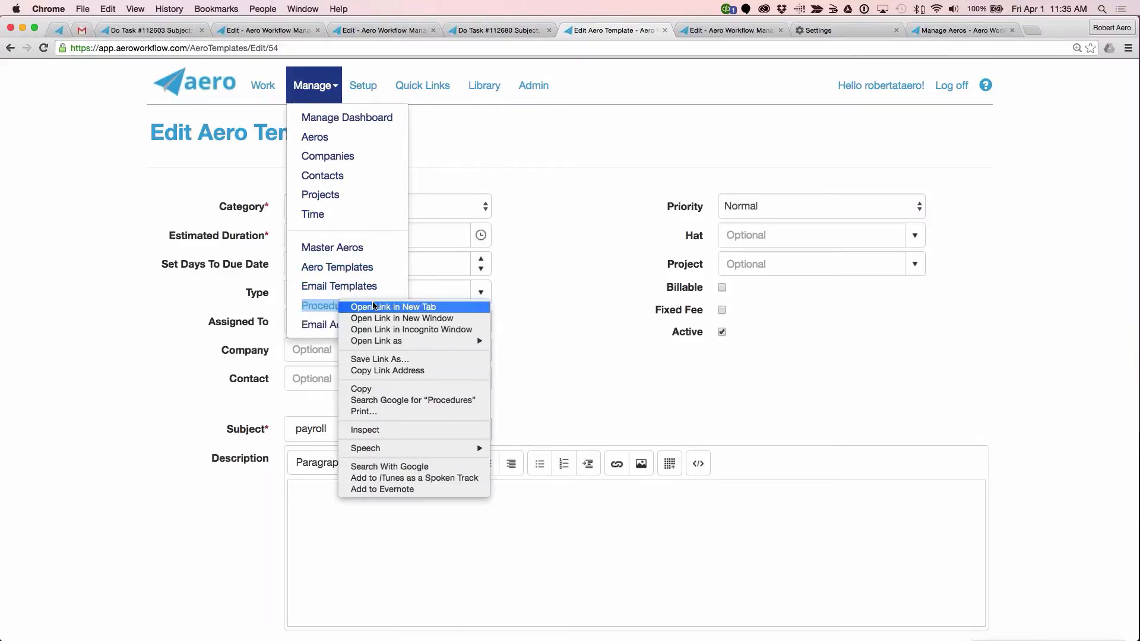
left_click(356, 305)
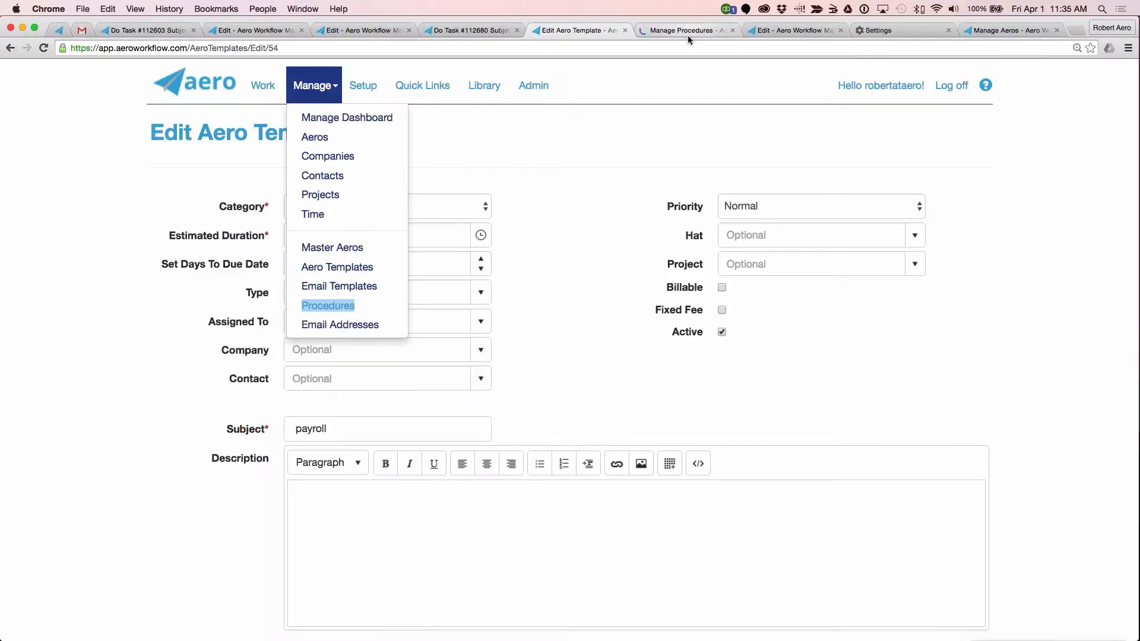
left_click(678, 31)
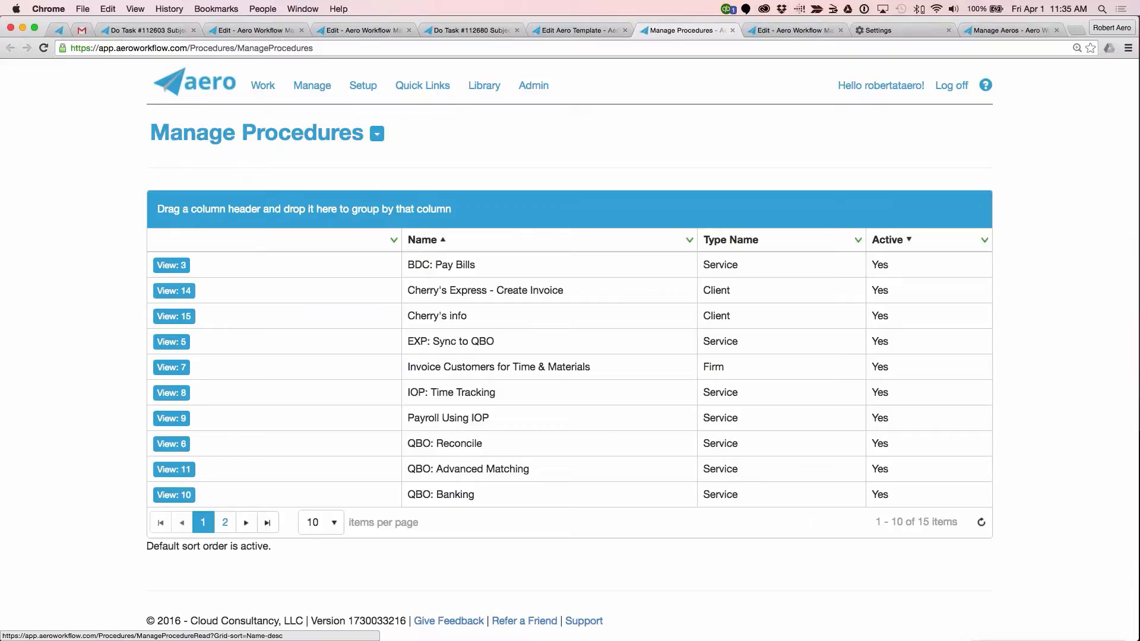
left_click(588, 35)
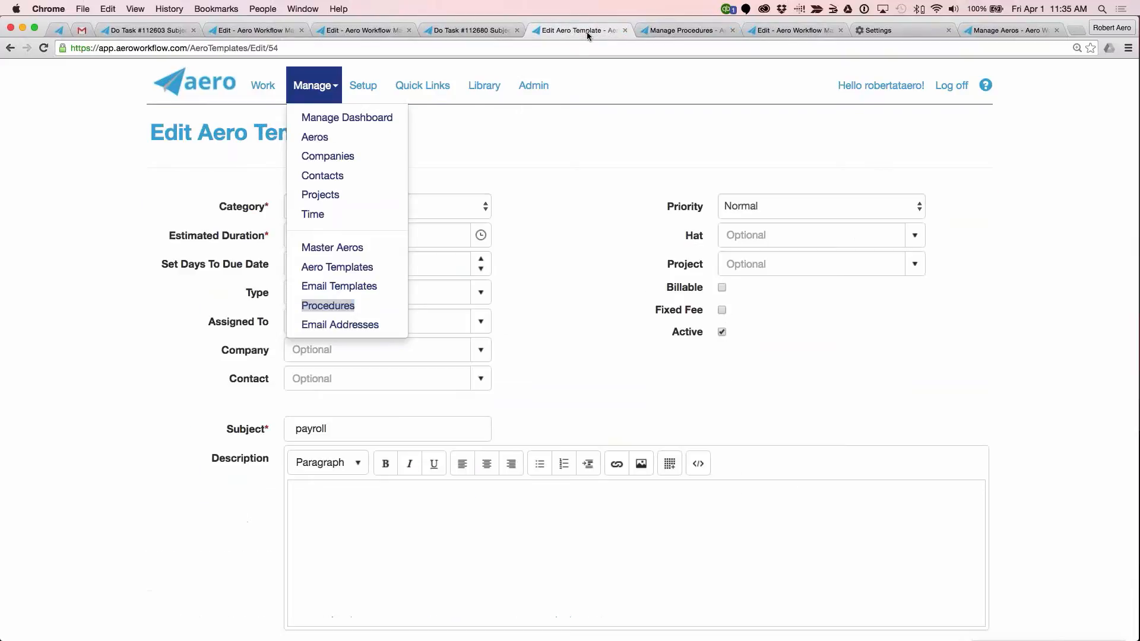
left_click(563, 233)
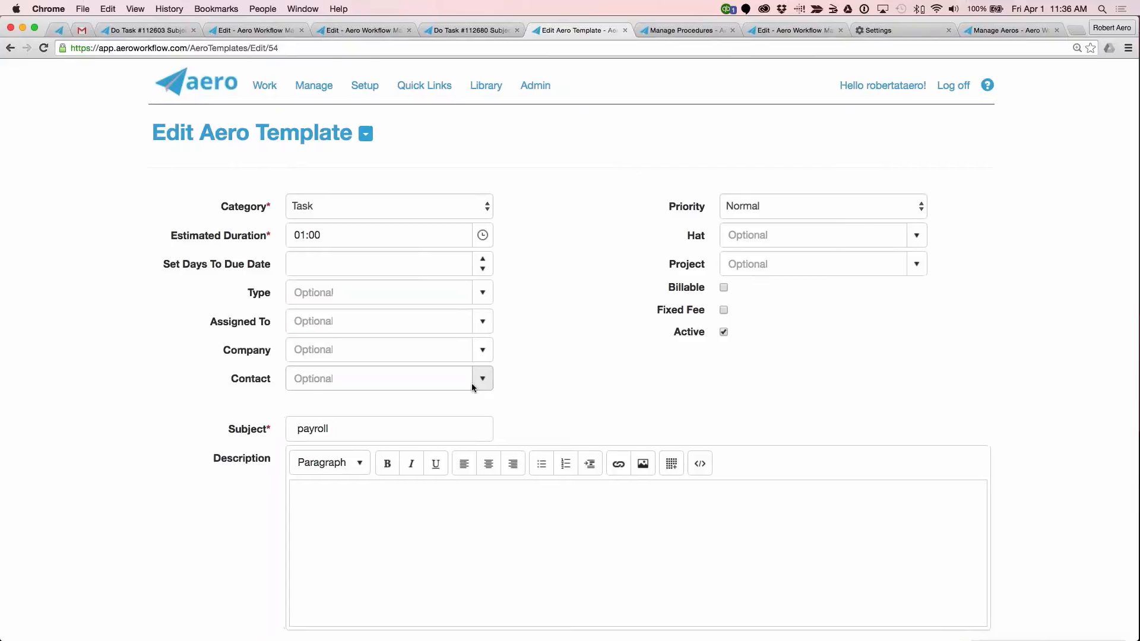
scroll(471, 383, "down", 5)
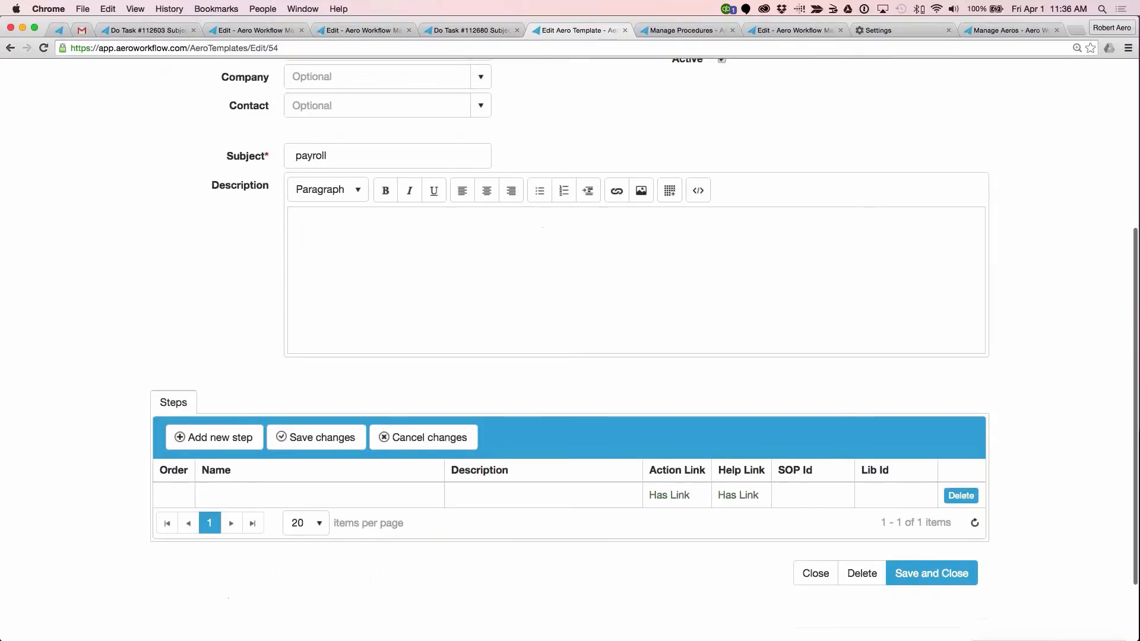
scroll(480, 378, "up", 5)
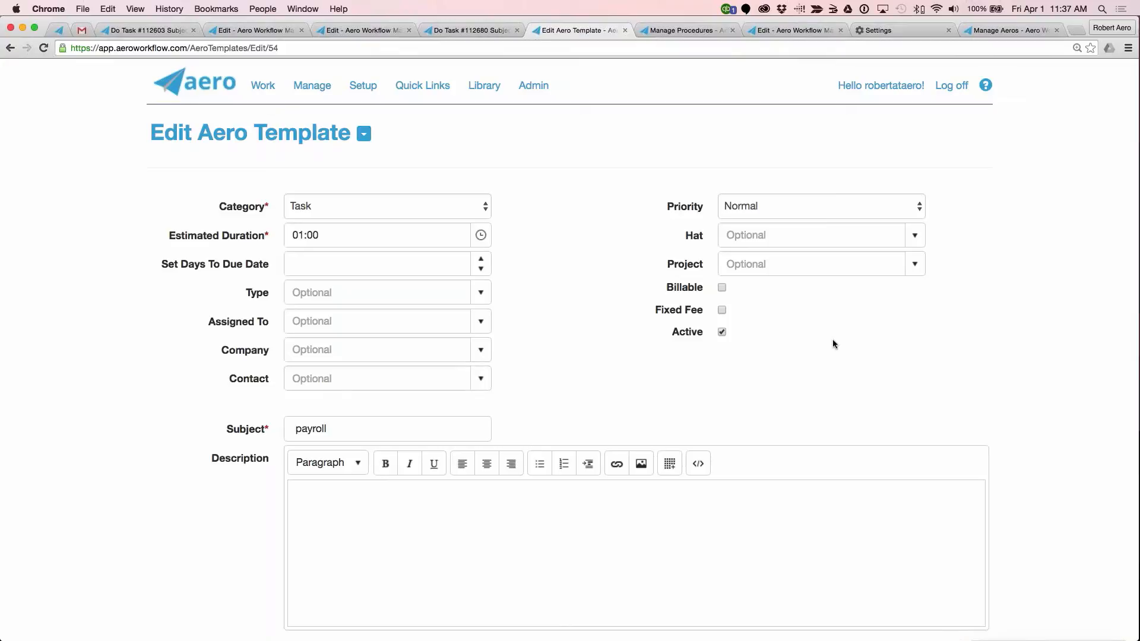
Step: Switch to the mirrored iPhone in Reflector 2 and open Aero's Quick Note form with the Create Note shortcut
key("super+shift+2")
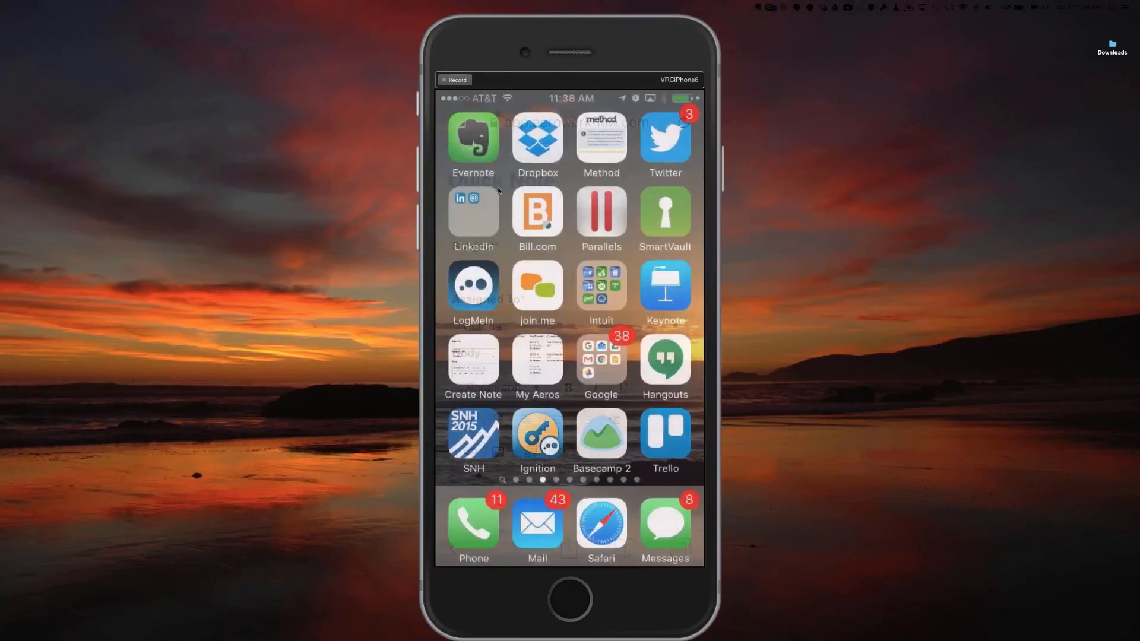
left_click(464, 376)
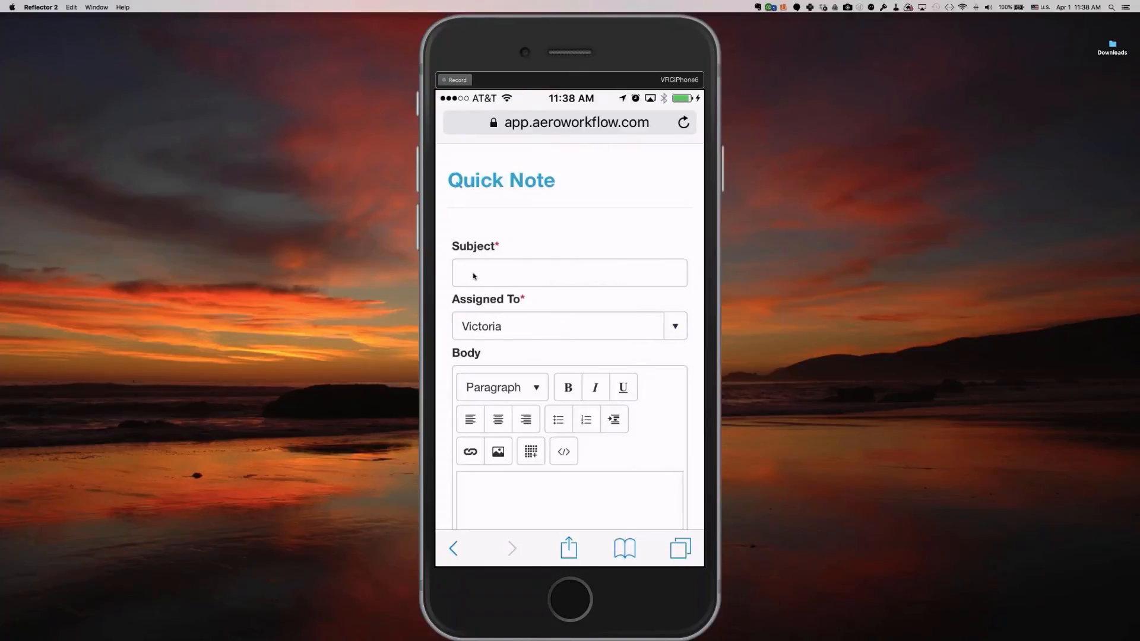
left_click(474, 276)
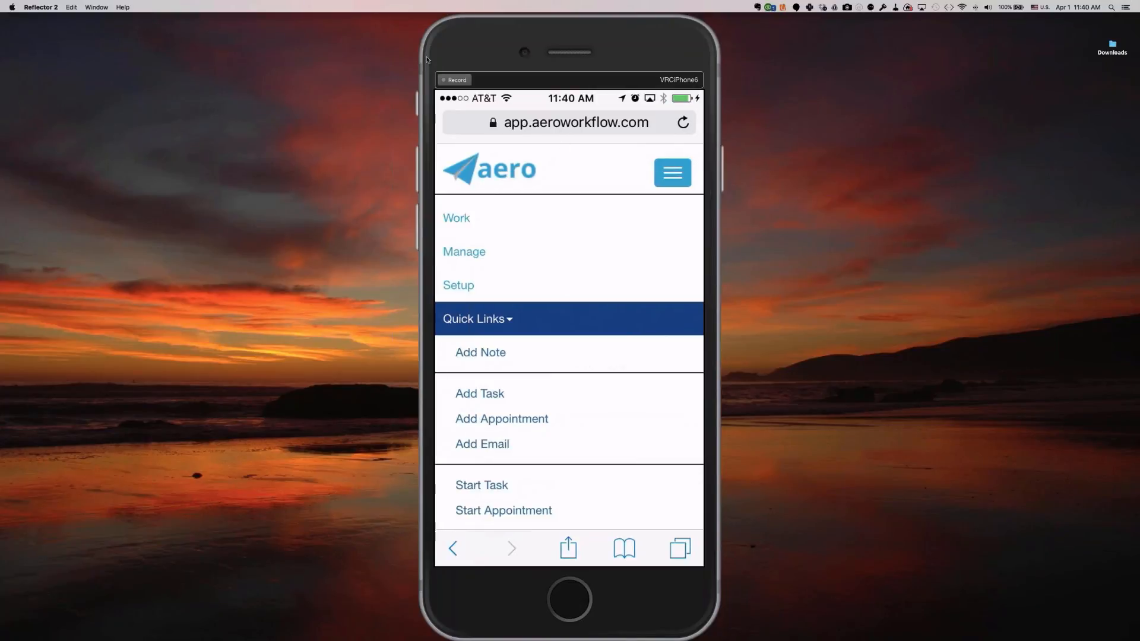
Step: Examine the timer and company links of Cloud Consultancy LLC's Marketing appointment on the mobile site
left_click_drag(427, 60, 0, 96)
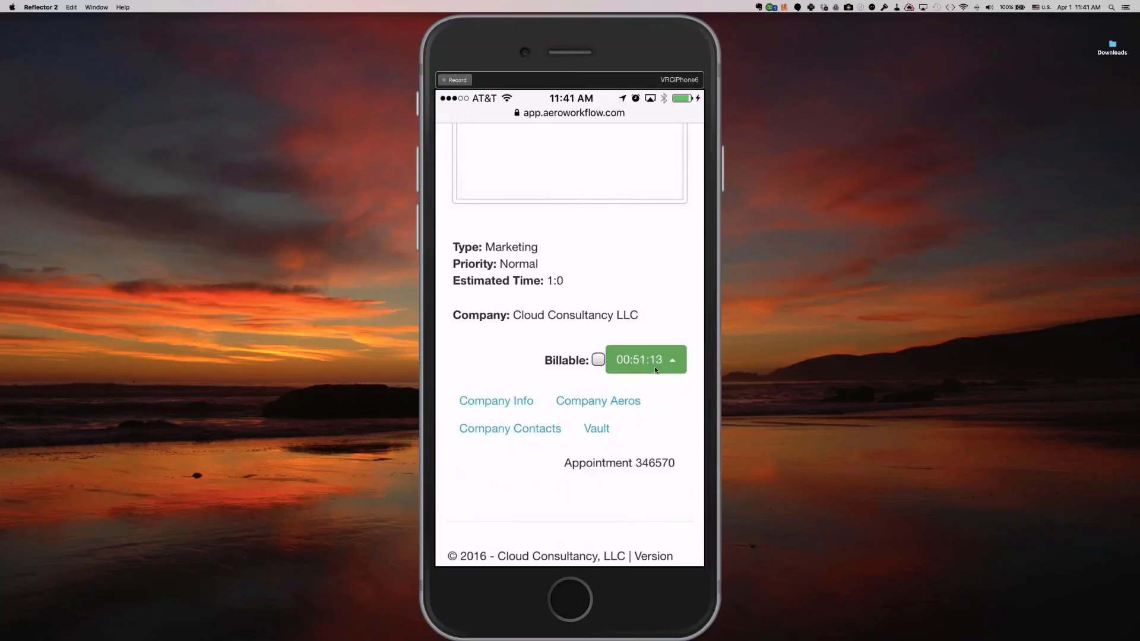
scroll(654, 370, "up", 1)
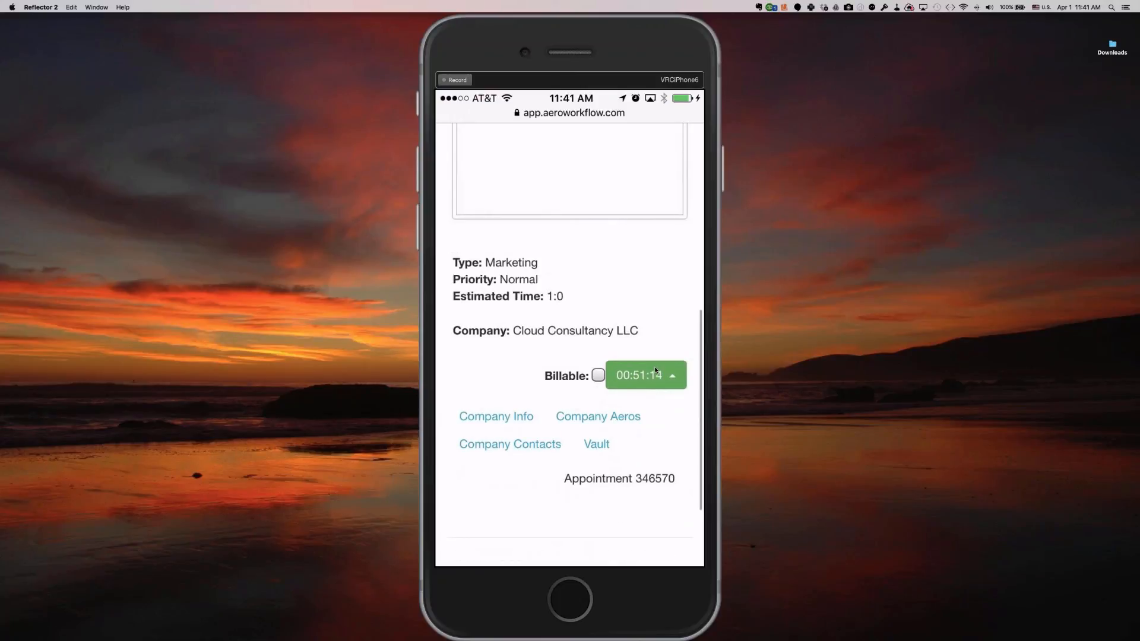